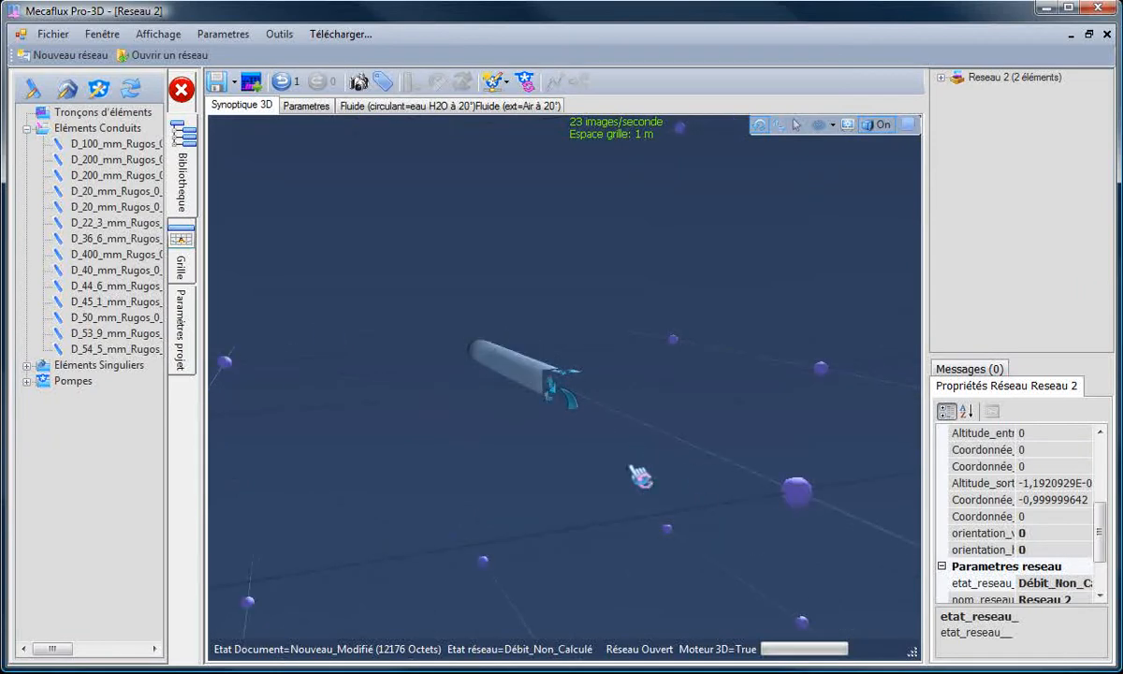
Step: Create a 135° separation at the outlet of the initial straight PVC conduit
left_click(719, 394)
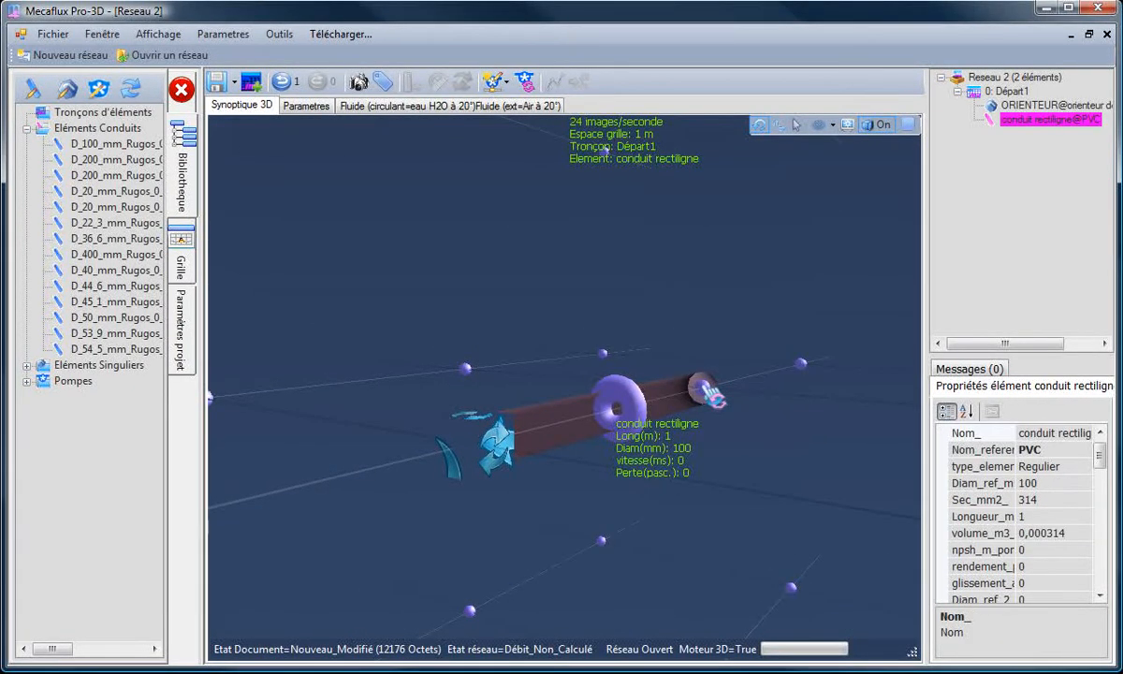
right_click(694, 398)
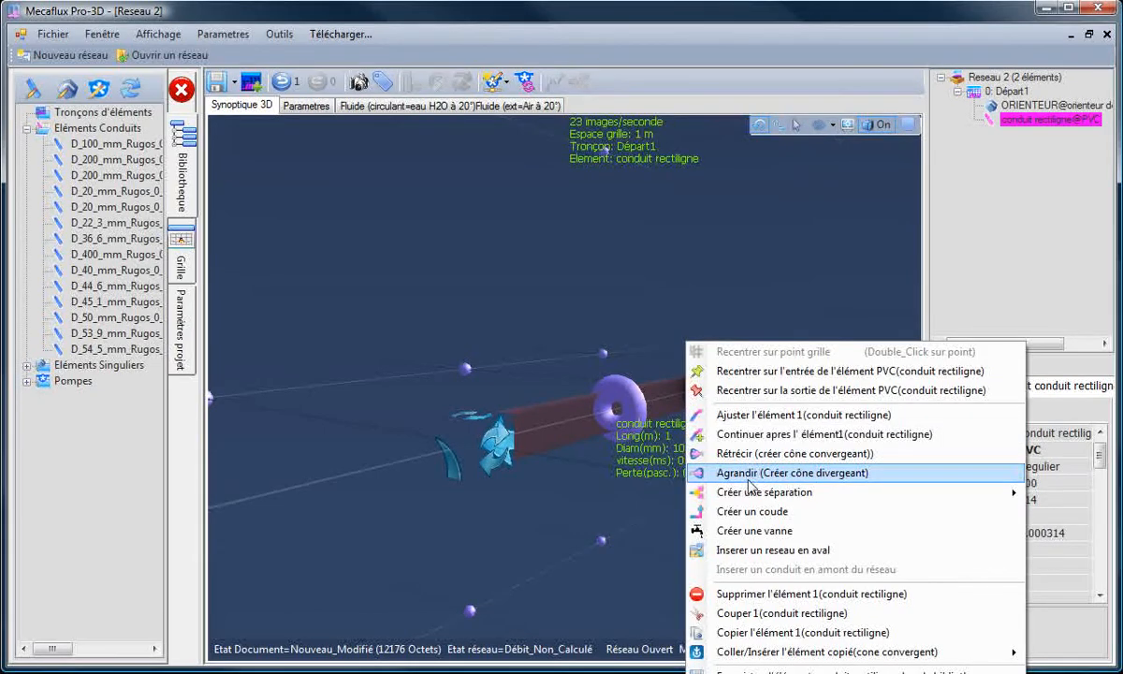
mouse_move(754, 502)
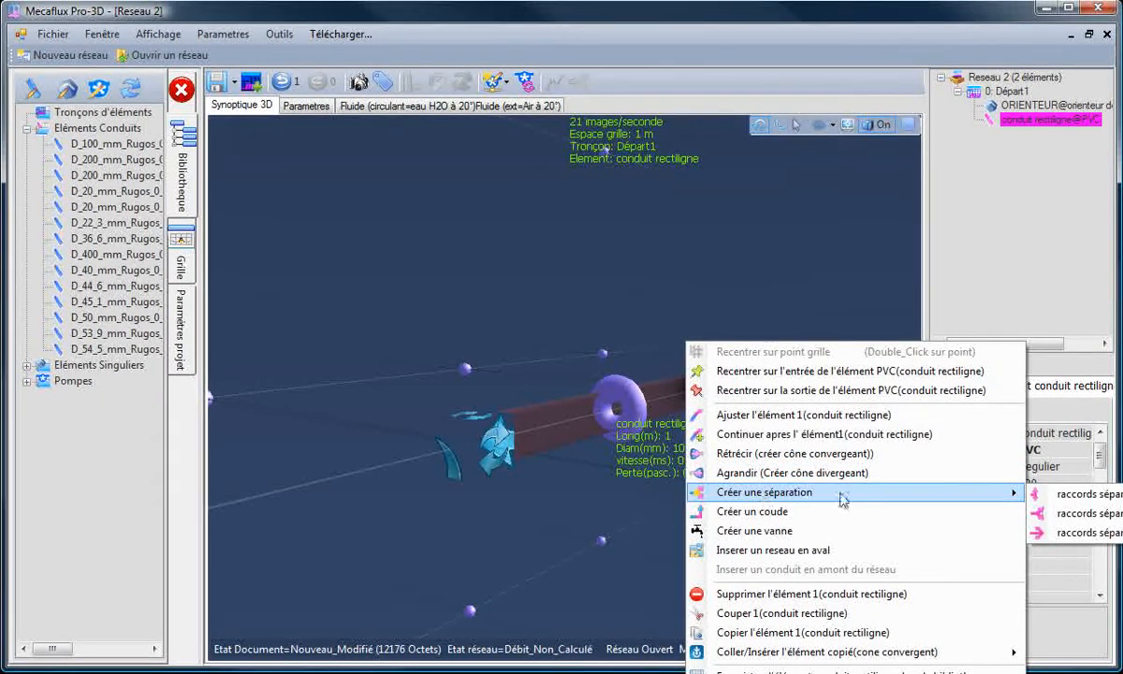
left_click(1094, 514)
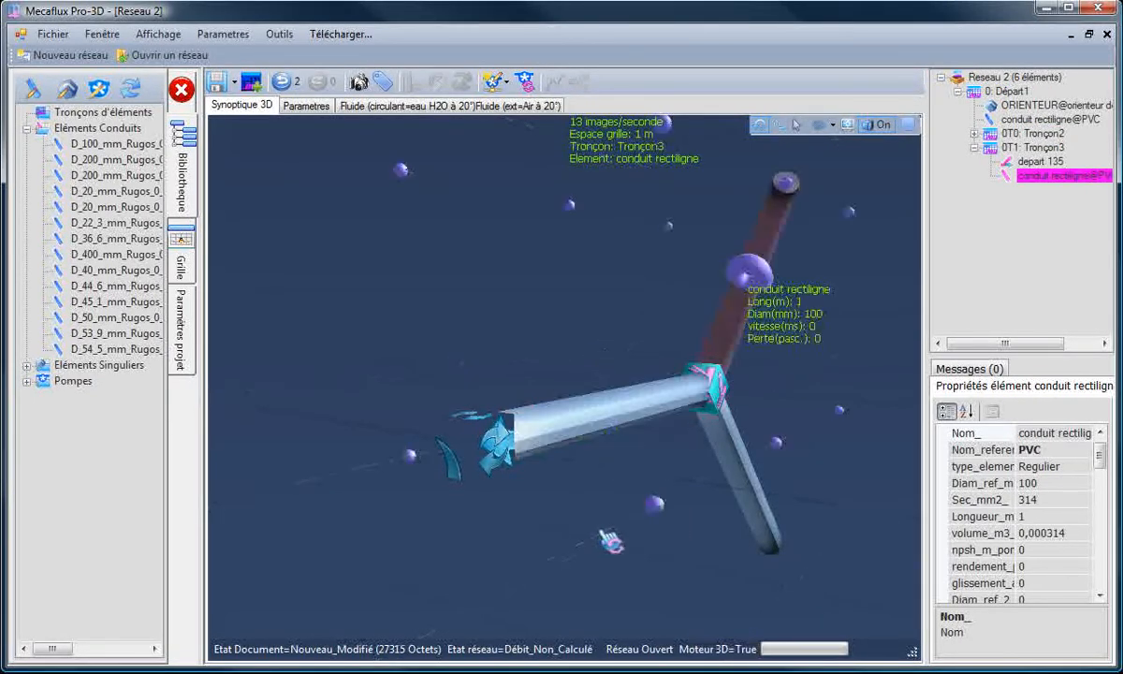
Step: Adjust the lower branch conduit (Tronçon2) so its outlet lies at X -2, Y 0, altitude 0, in line with the inlet conduit
left_click_drag(568, 541, 427, 456)
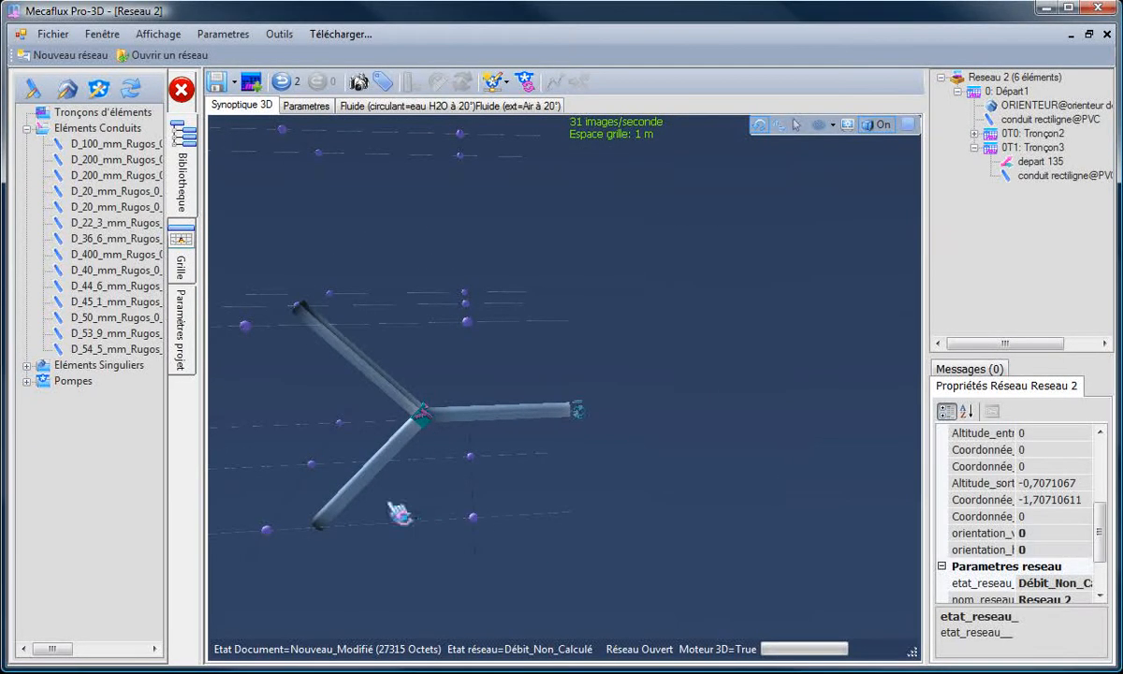
left_click_drag(399, 513, 304, 462)
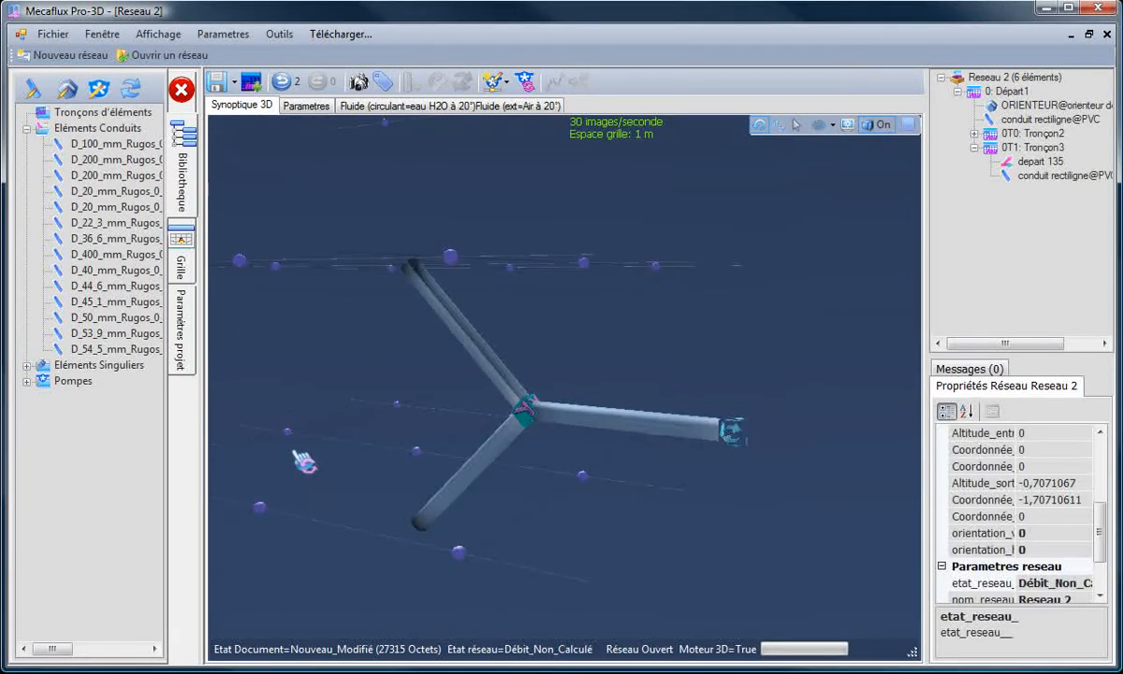
scroll(382, 452, "down", 2)
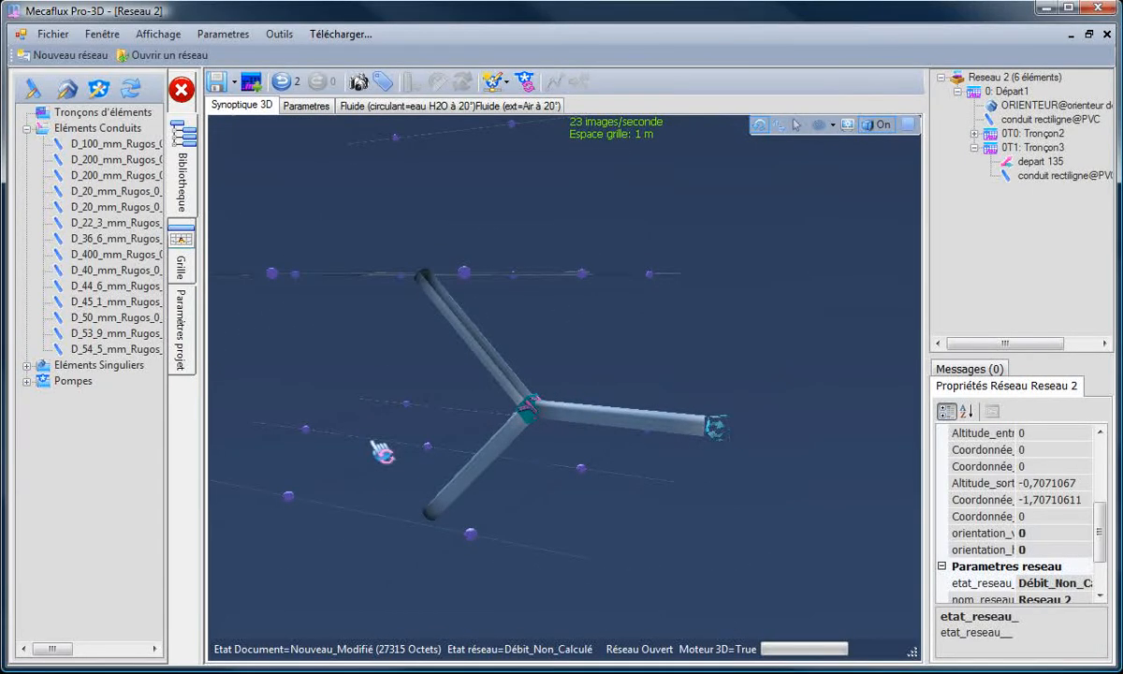
mouse_move(359, 466)
left_mouse_down()
mouse_move(343, 469)
mouse_move(353, 467)
left_mouse_up()
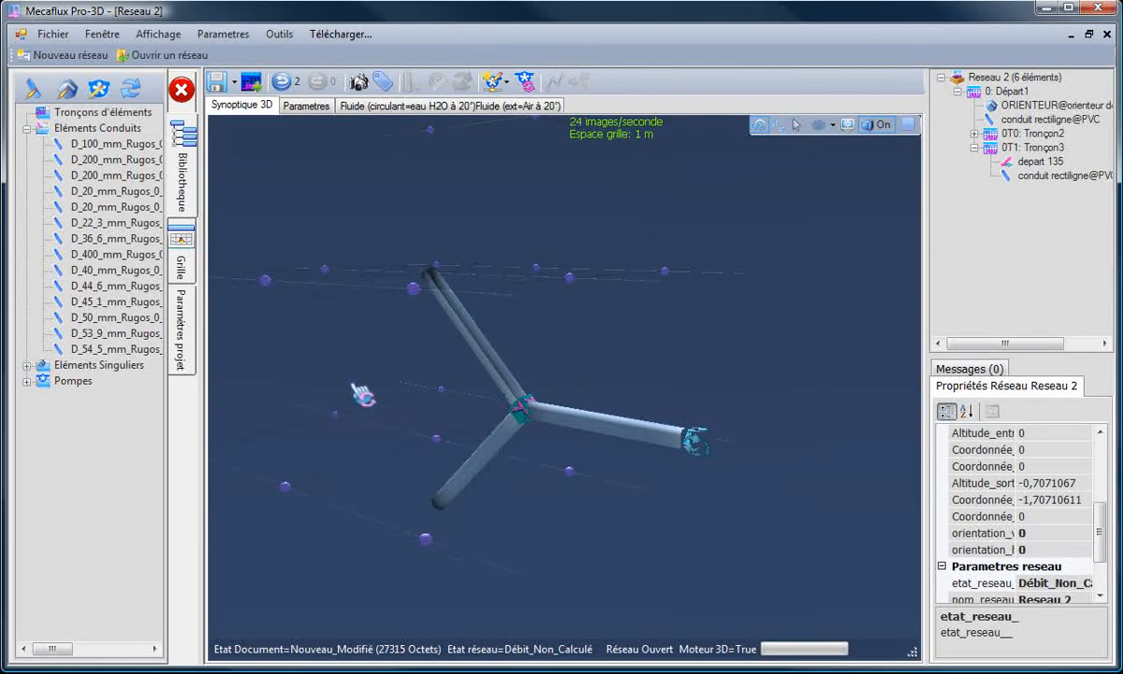
left_click_drag(359, 393, 367, 400)
mouse_move(358, 532)
left_mouse_down()
mouse_move(323, 528)
mouse_move(348, 521)
left_mouse_up()
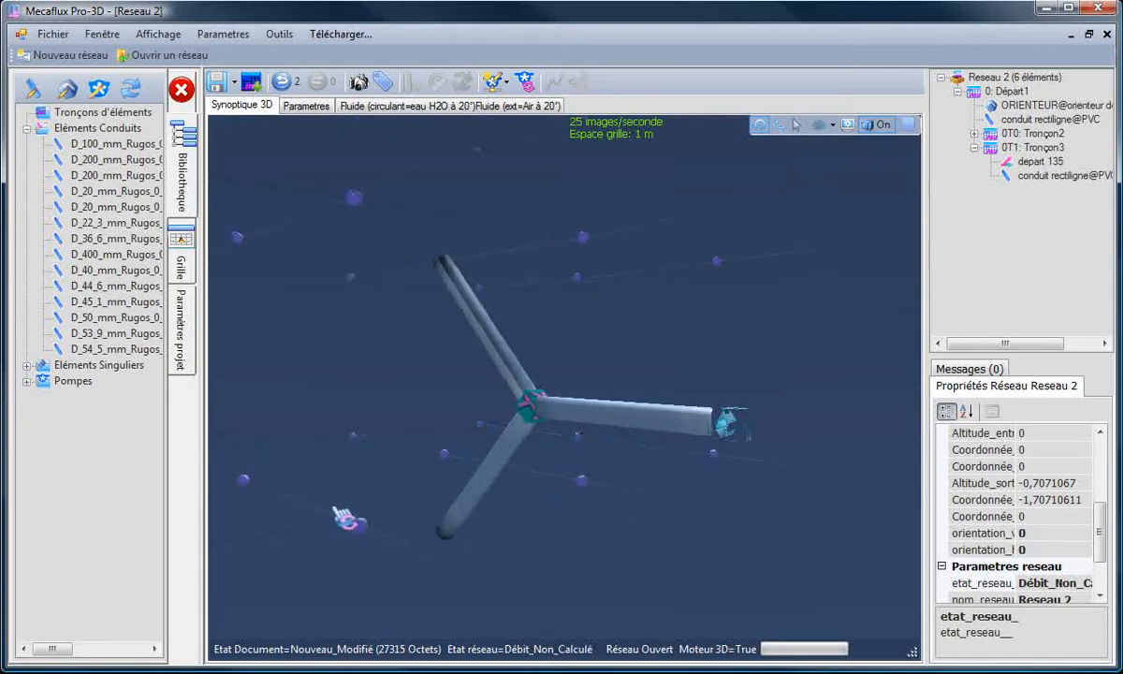
left_click(519, 444)
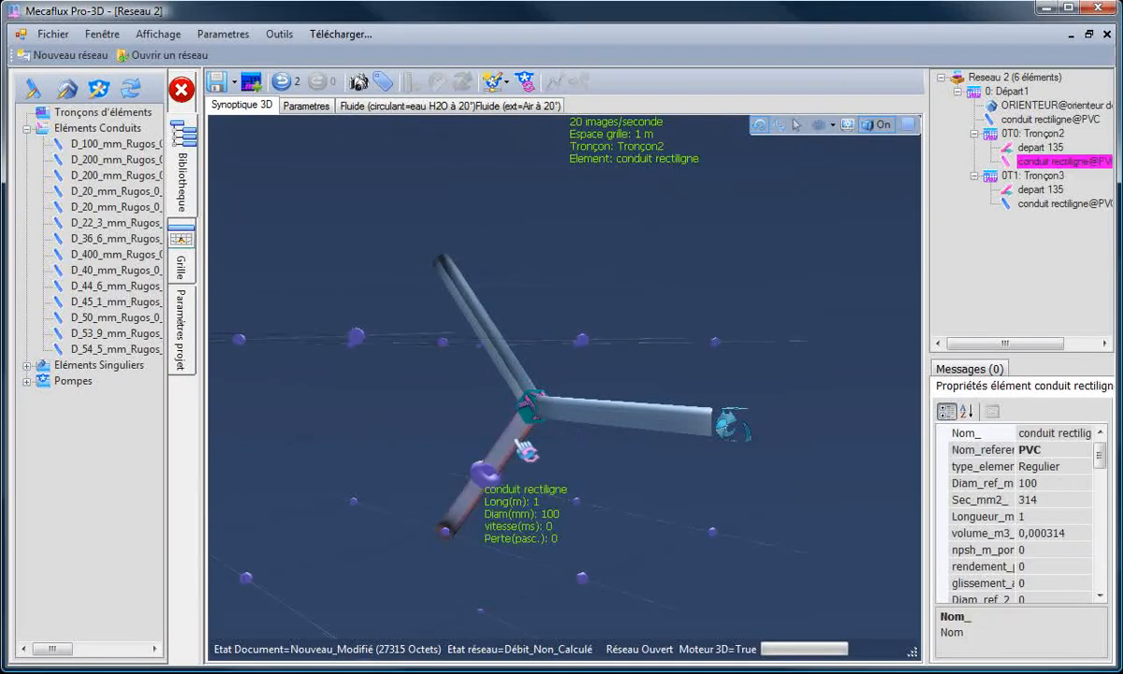
right_click(520, 446)
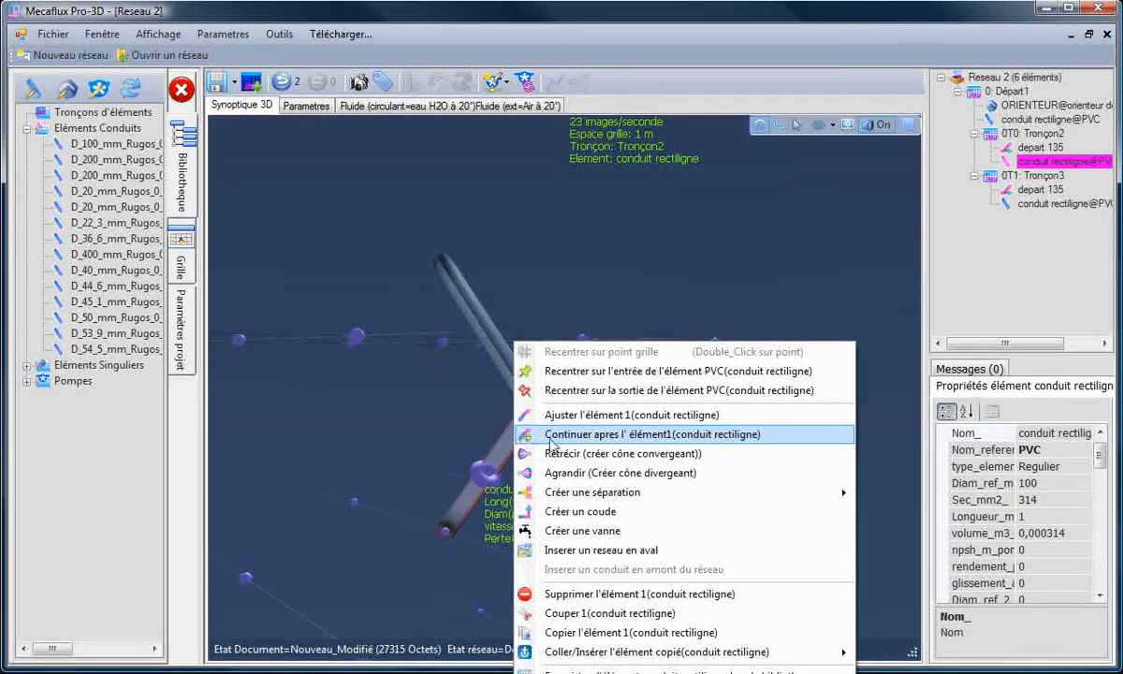
left_click(597, 417)
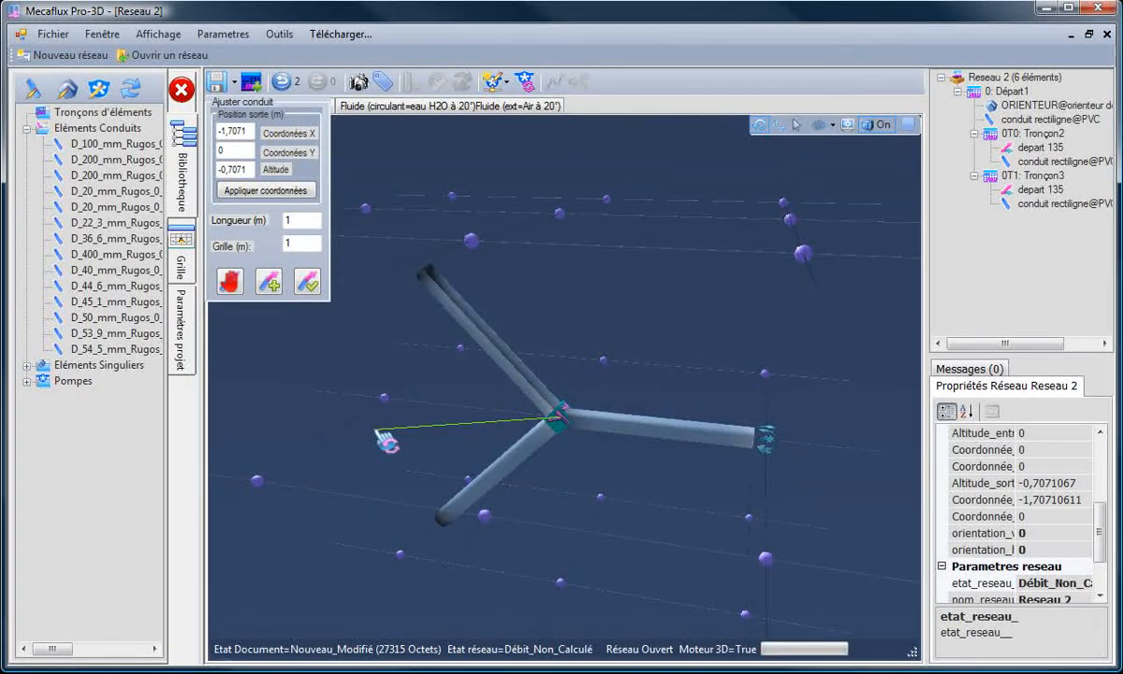
left_click(386, 399)
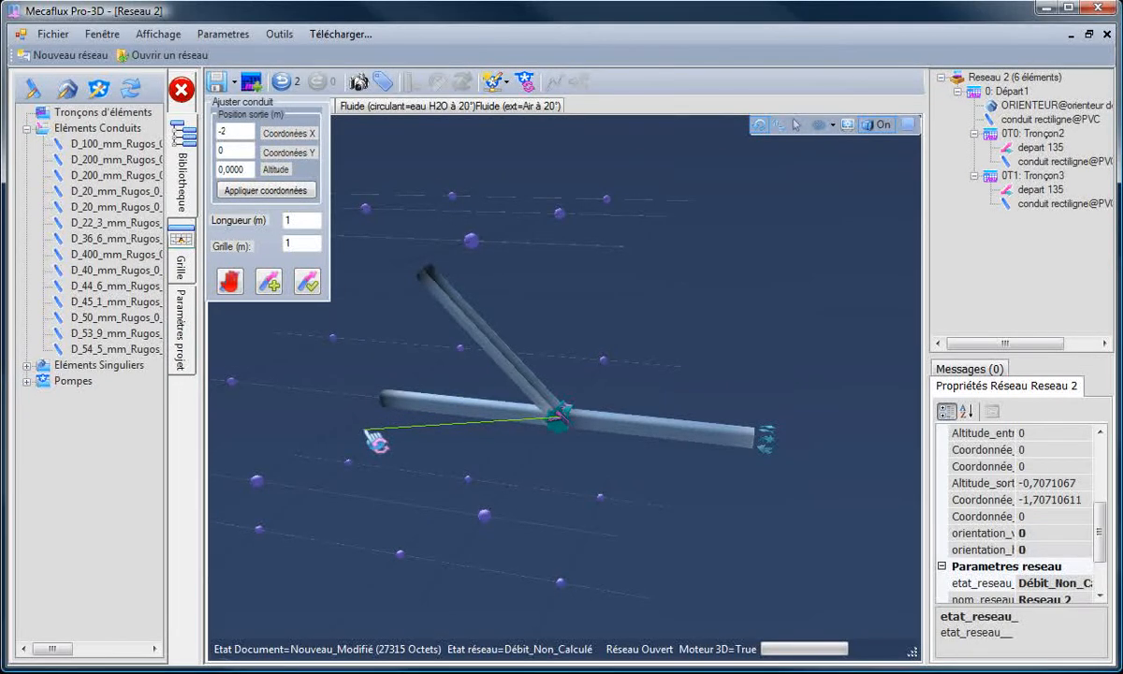
left_click(304, 286)
Step: Adjust the remaining oblique branch conduit (Tronçon3) so its outlet lies at X -1, Y 1, altitude 0
left_click_drag(484, 443, 444, 420)
left_click(525, 340)
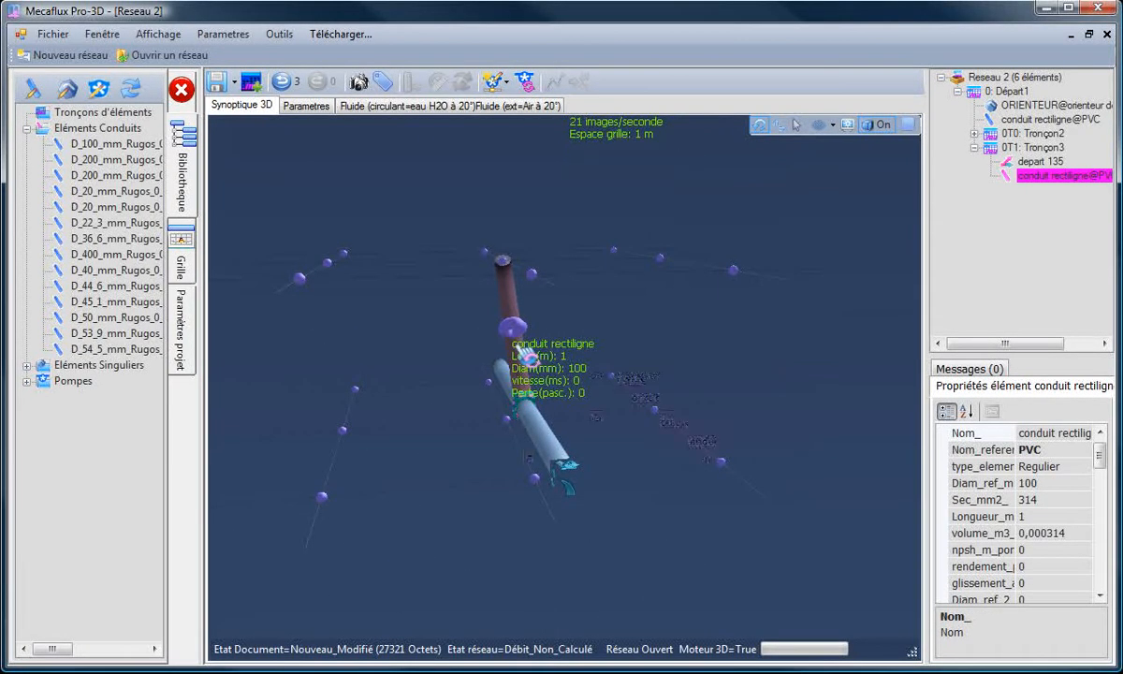
right_click(516, 343)
left_click(604, 419)
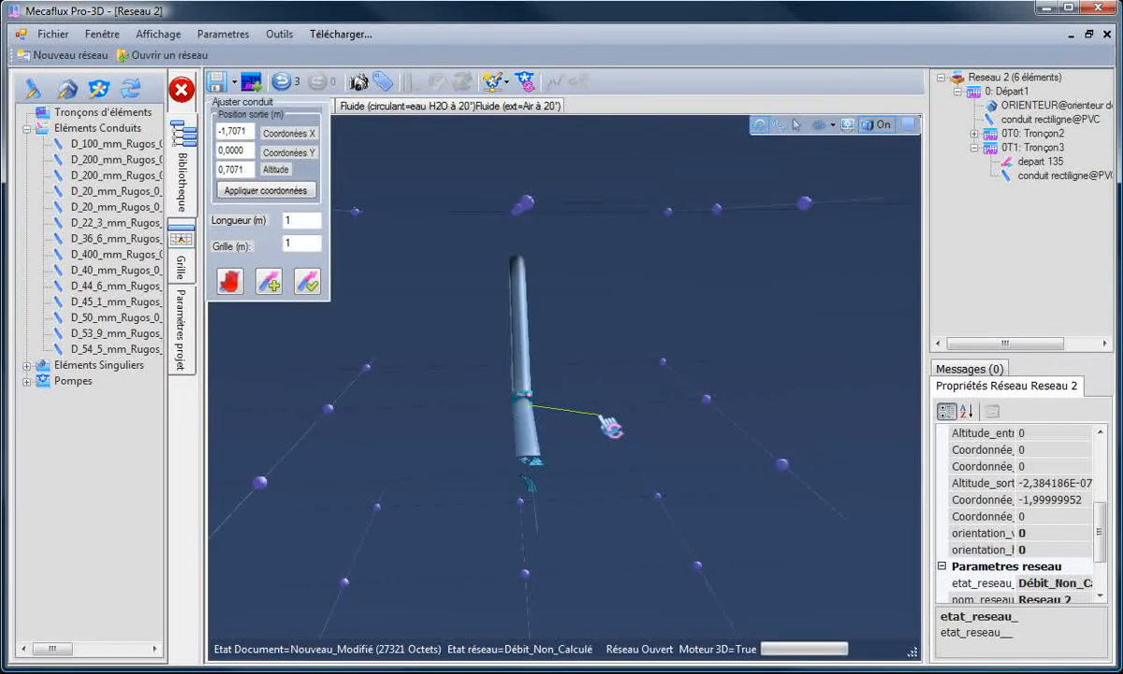
left_click(702, 402)
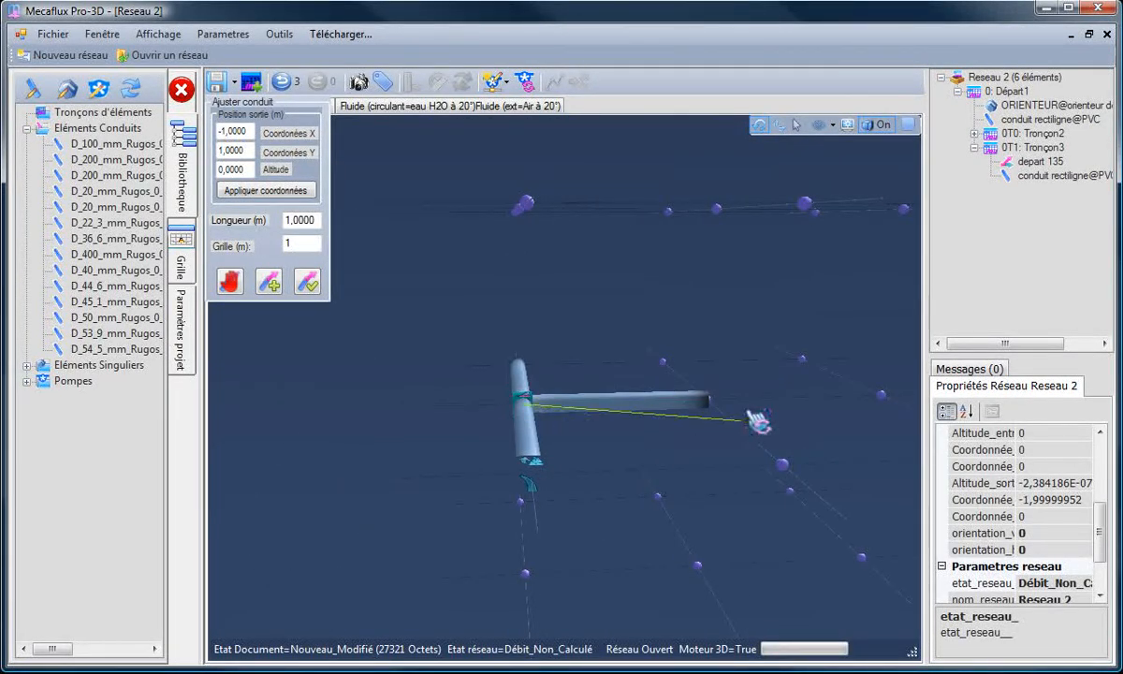
left_click(308, 282)
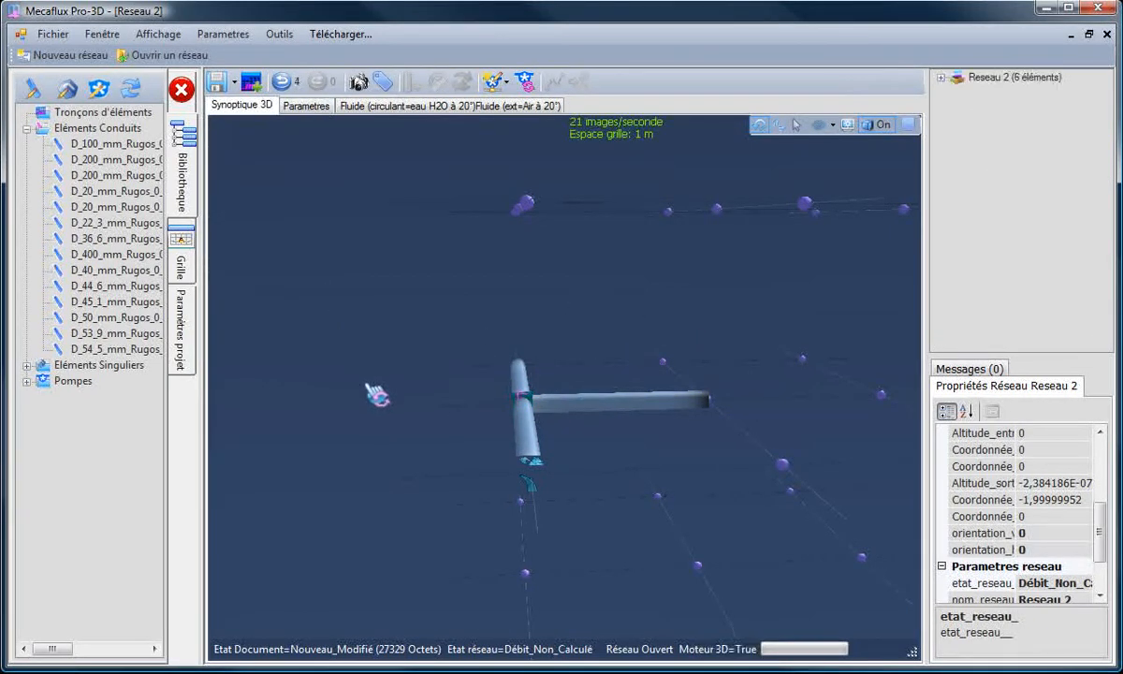
Step: Examine the tee from several angles, checking the inlet conduit, the straight passage and the side branch in turn
left_click_drag(412, 403, 624, 514)
left_click_drag(752, 557, 750, 446)
left_click(754, 436)
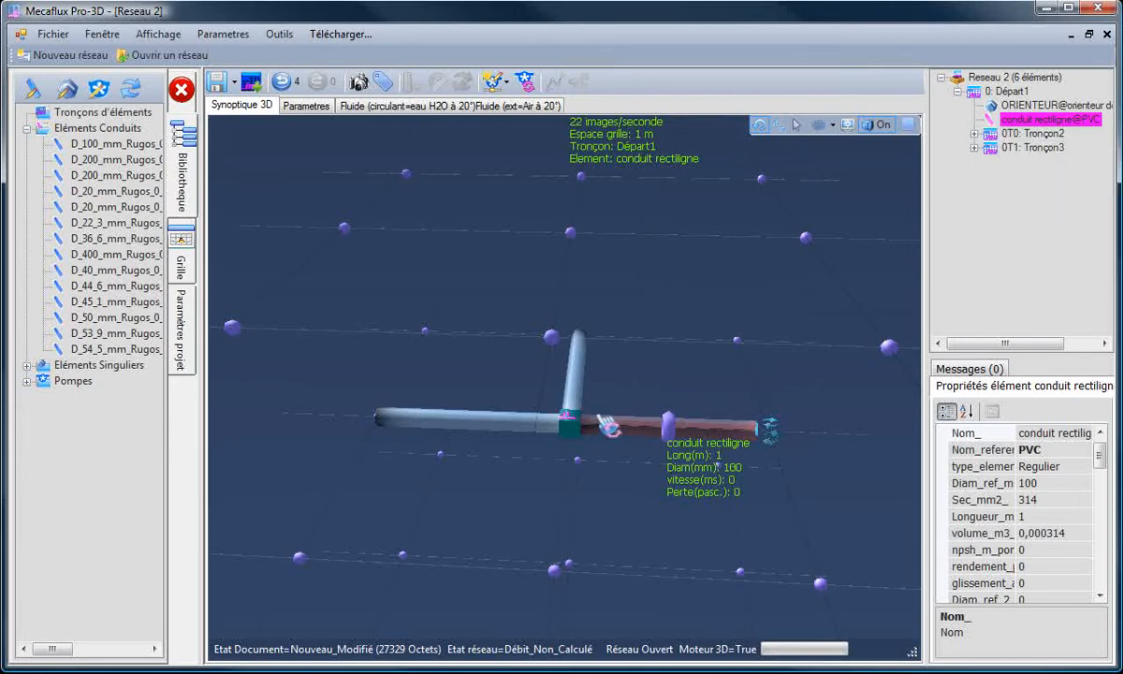
left_click(548, 429)
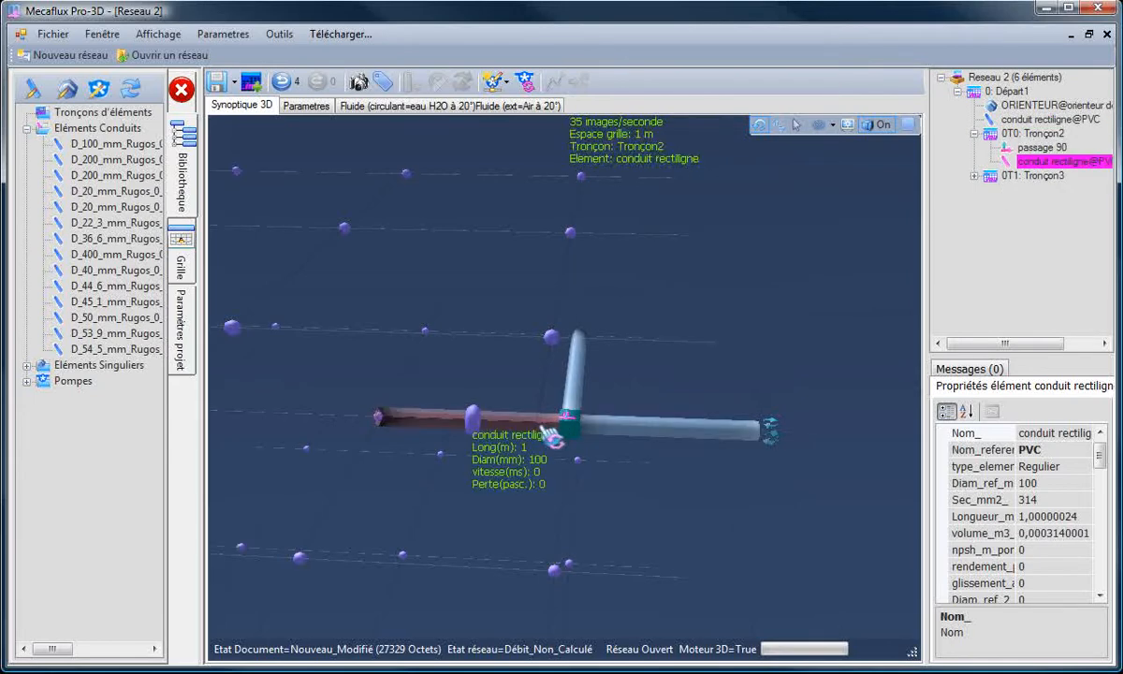
left_click(571, 374)
left_click_drag(712, 370, 663, 380)
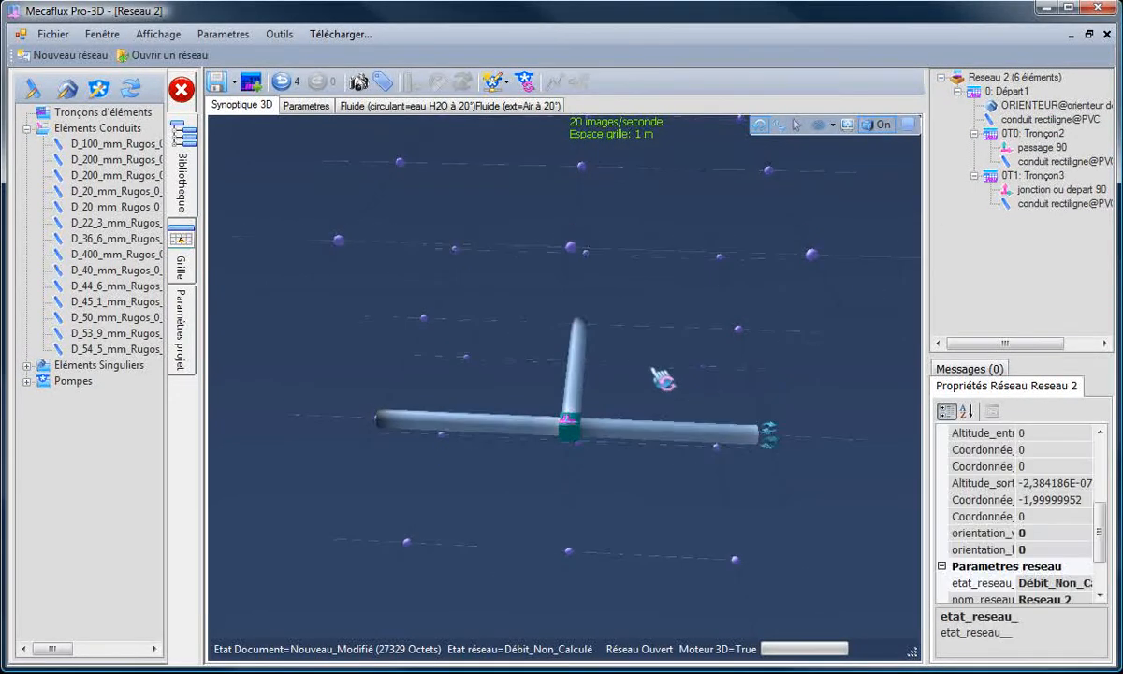
left_click_drag(548, 499, 496, 492)
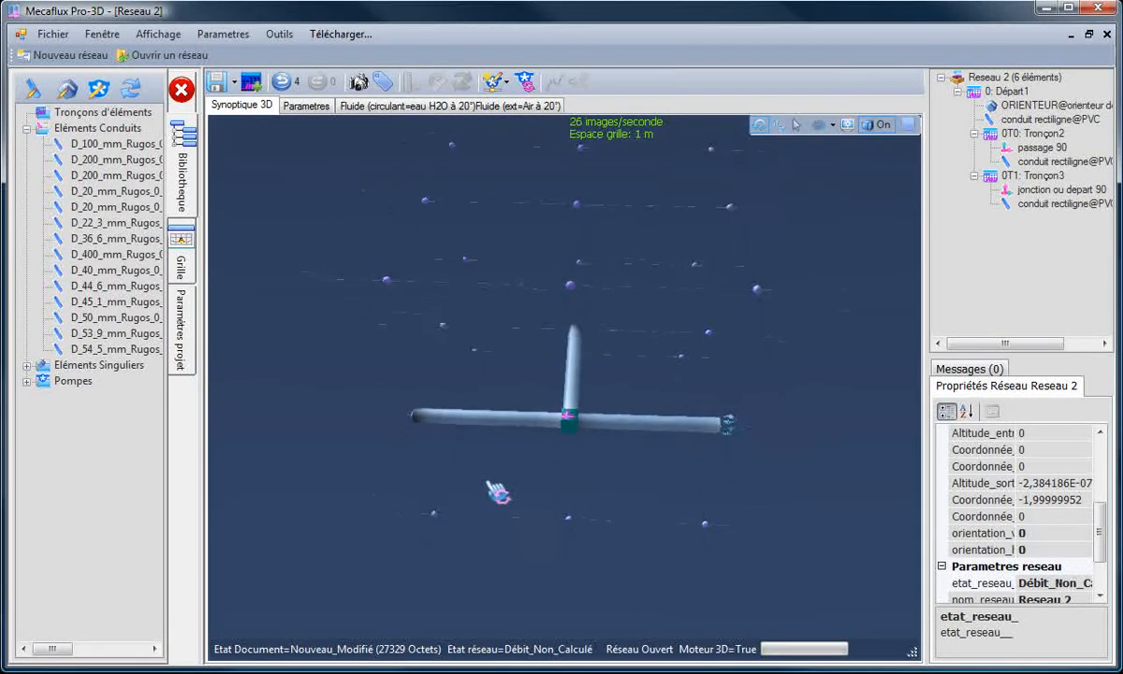
Step: Create a 135° separation at the outlet of the straight-through conduit (Tronçon2)
left_click(453, 421)
right_click(449, 423)
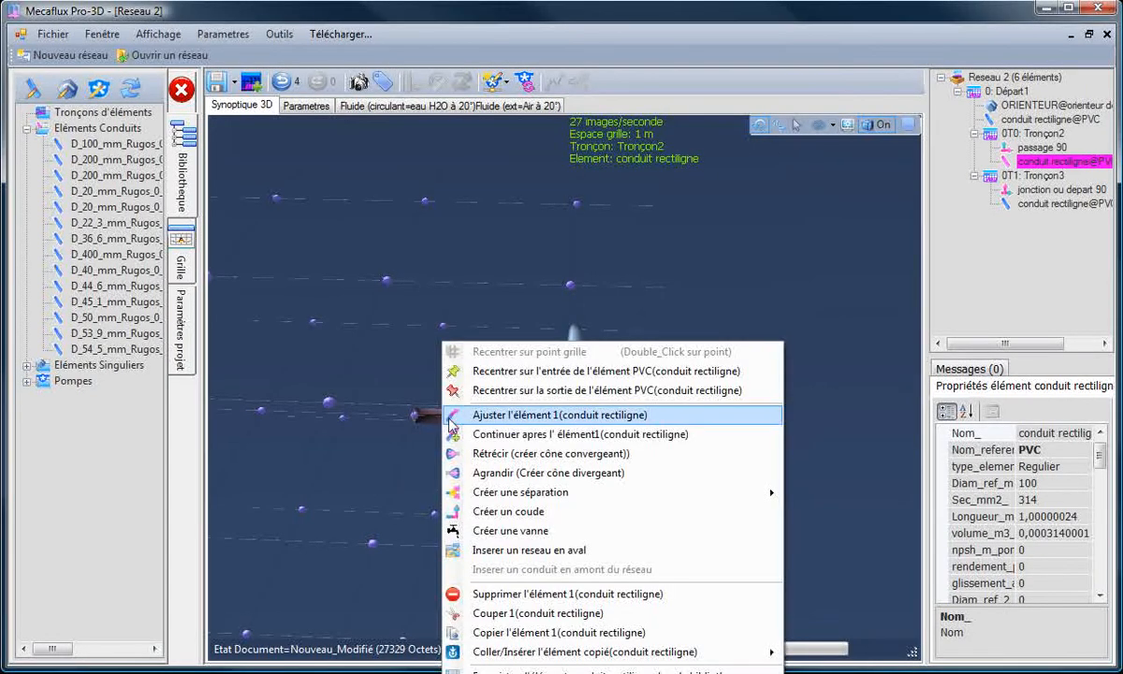
mouse_move(565, 493)
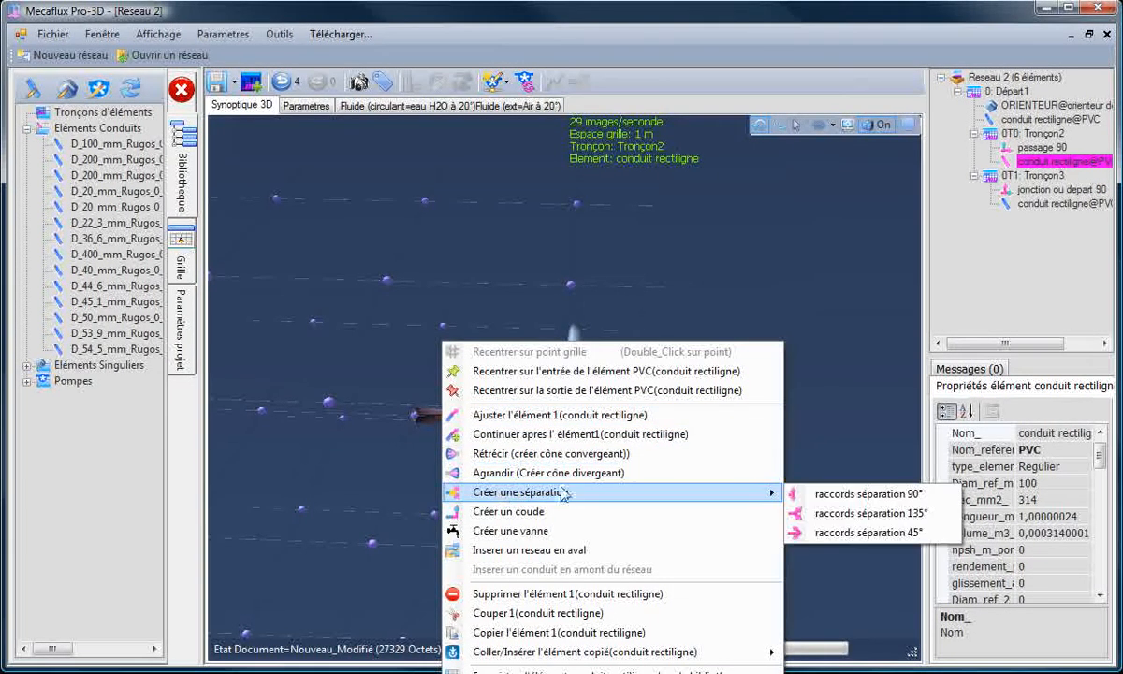
left_click(816, 513)
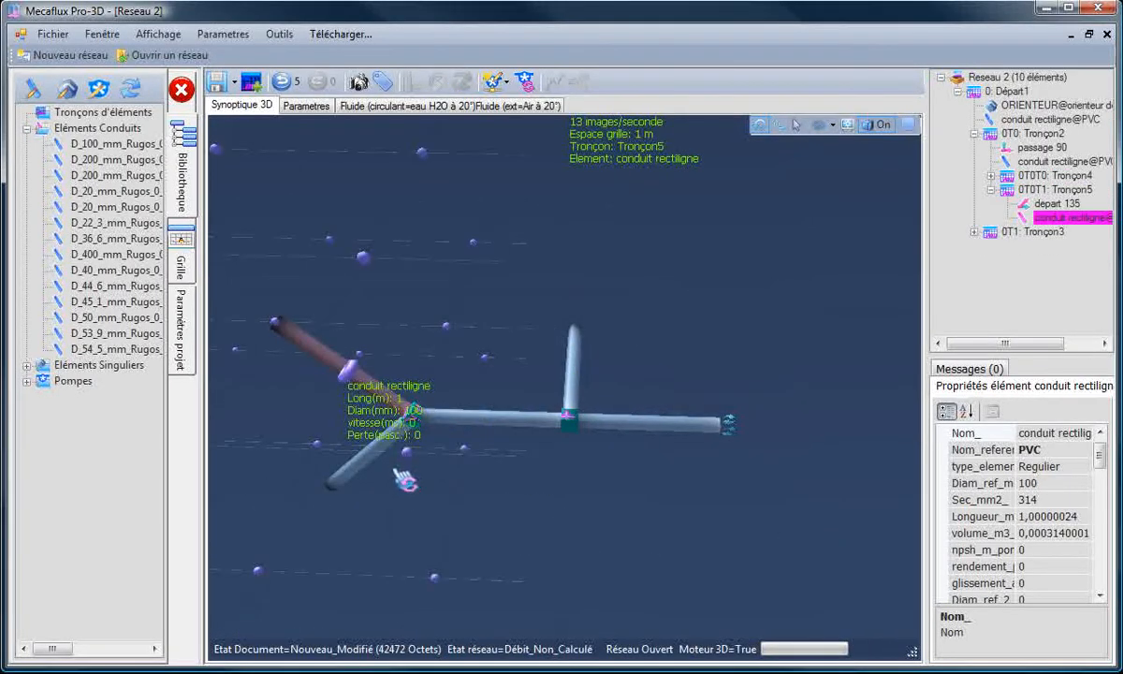
Step: Adjust the second separation's upper branch conduit (Tronçon5) so it runs horizontally, parallel to the first side branch
left_click(287, 440)
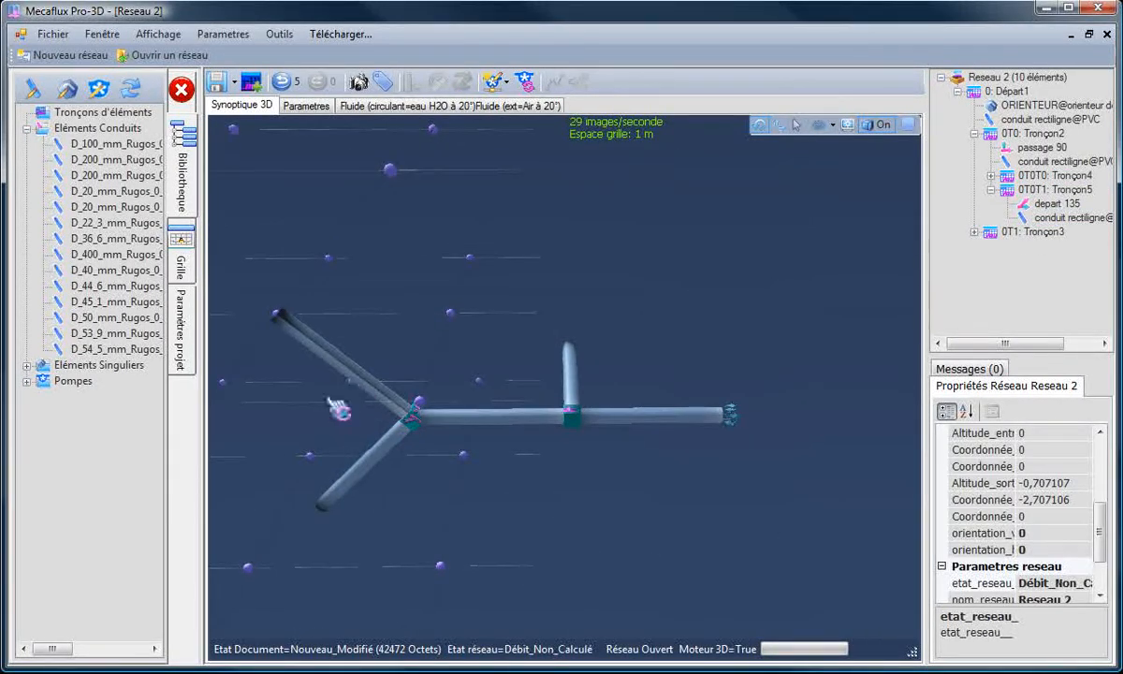
left_click_drag(285, 442, 236, 429)
left_click(437, 329)
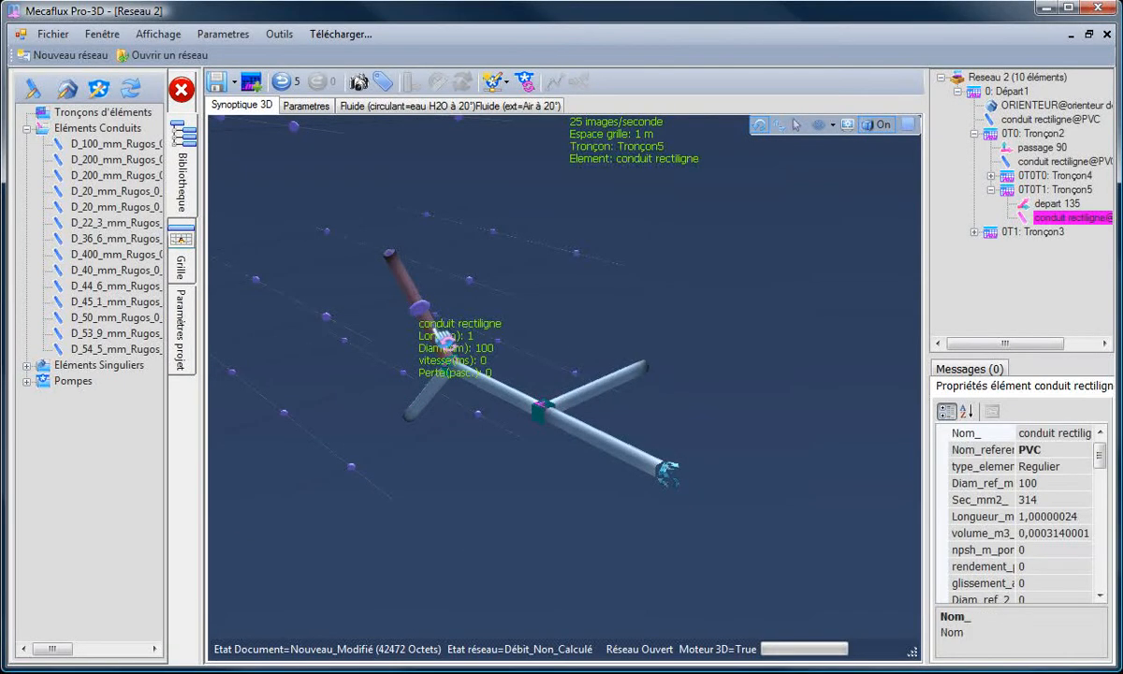
double_click(437, 329)
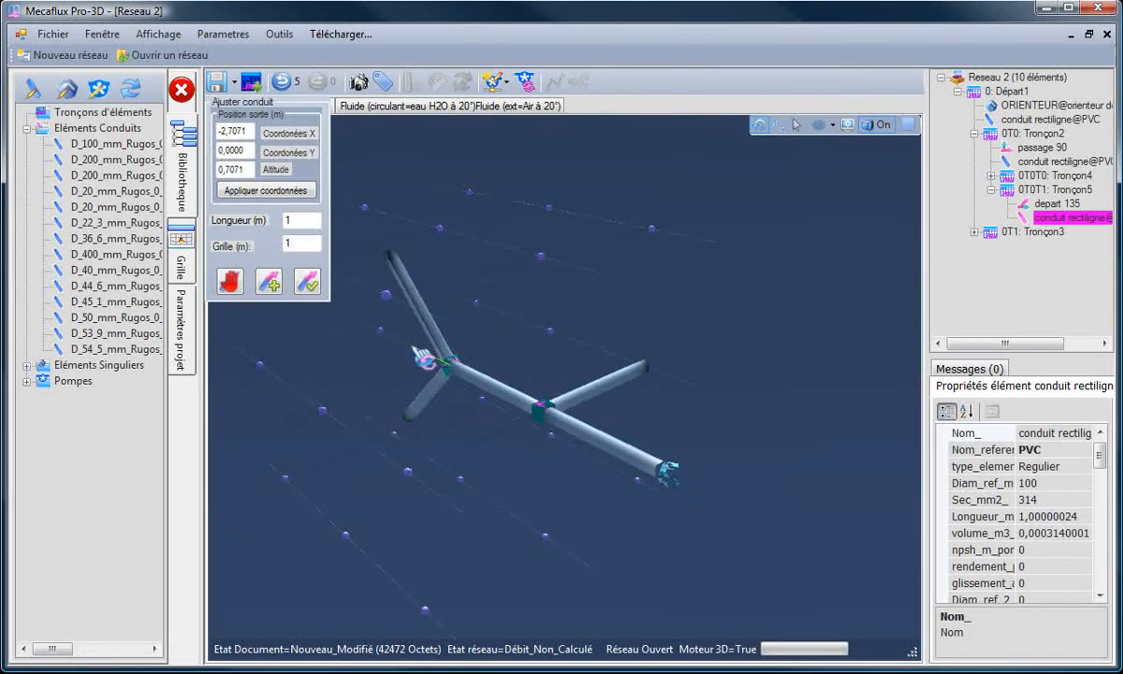
left_click_drag(426, 358, 295, 271)
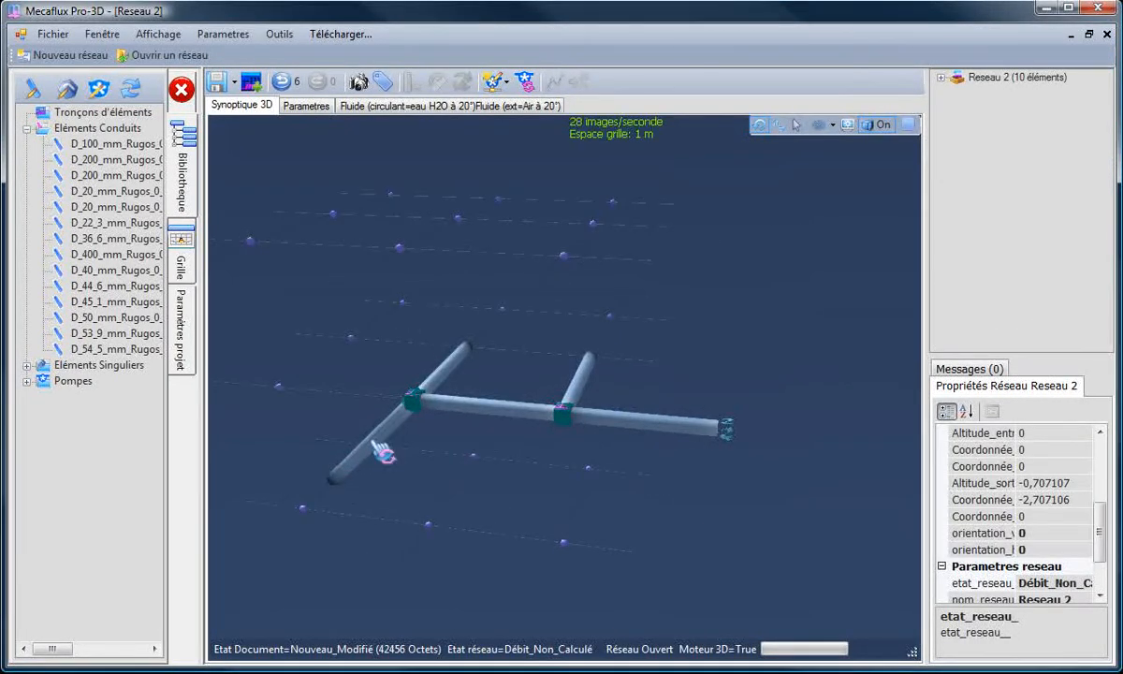
Step: Adjust the second separation's other branch conduit (Tronçon4) so its outlet lies at X -3, Y 0, altitude 0
left_click(371, 449)
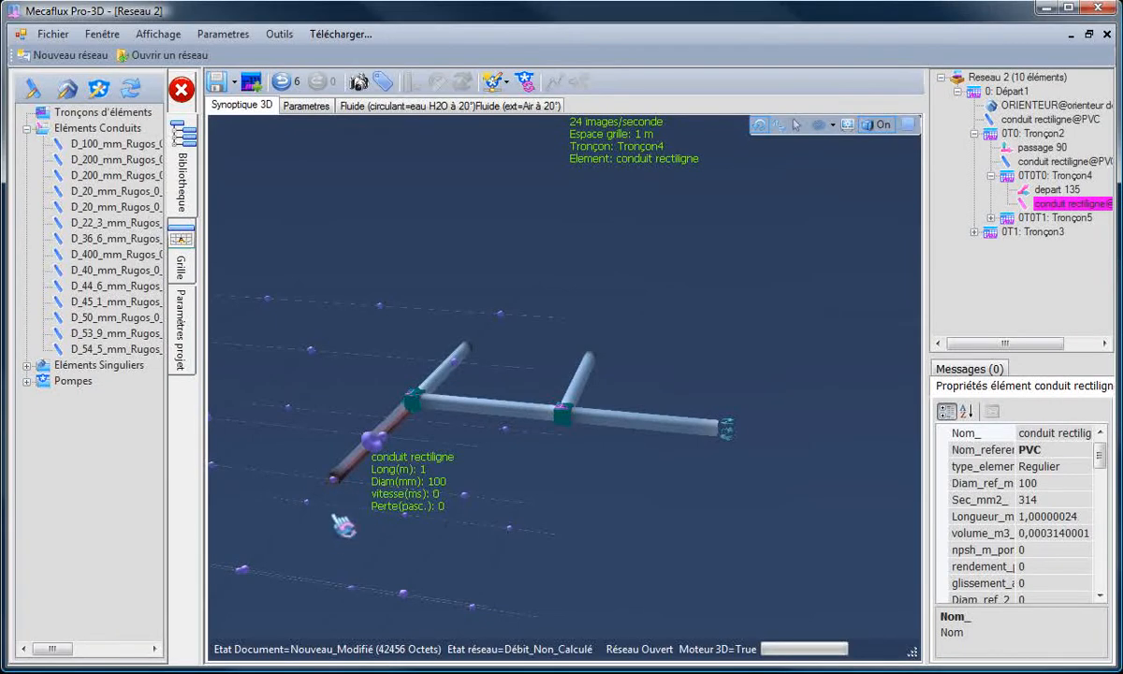
left_click_drag(335, 517, 303, 301)
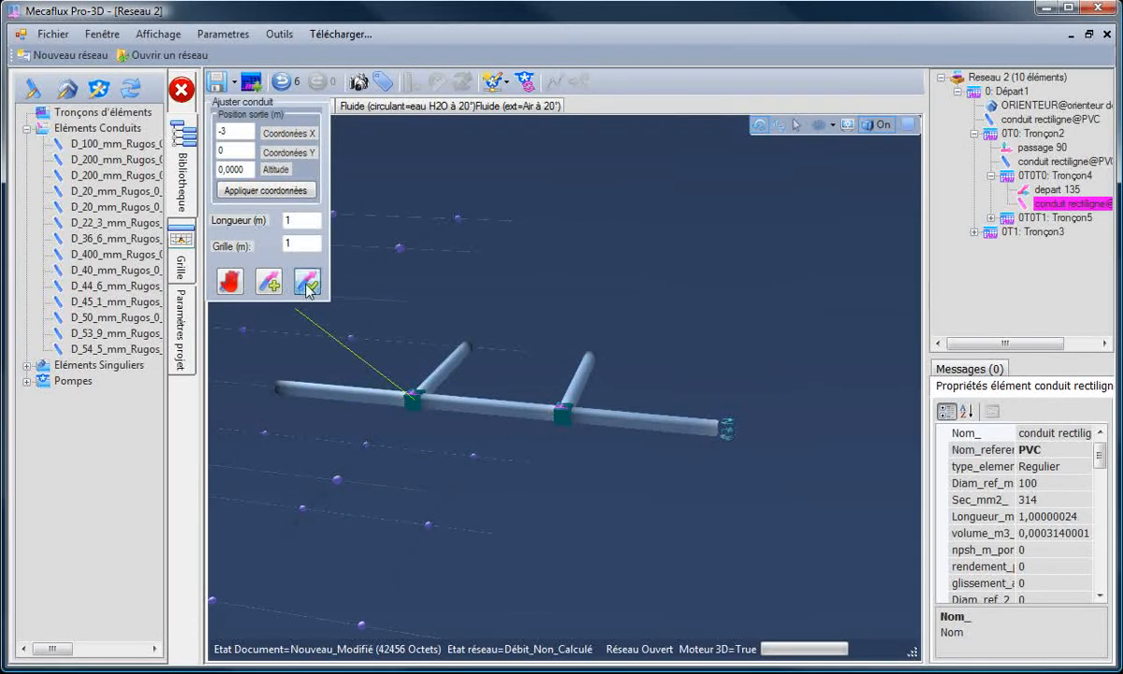
left_click(307, 285)
Step: Continue Tronçon4's end conduit with another conduit parallel to the two side branches, joined to the main line by a rounded elbow
left_click_drag(426, 333, 459, 272)
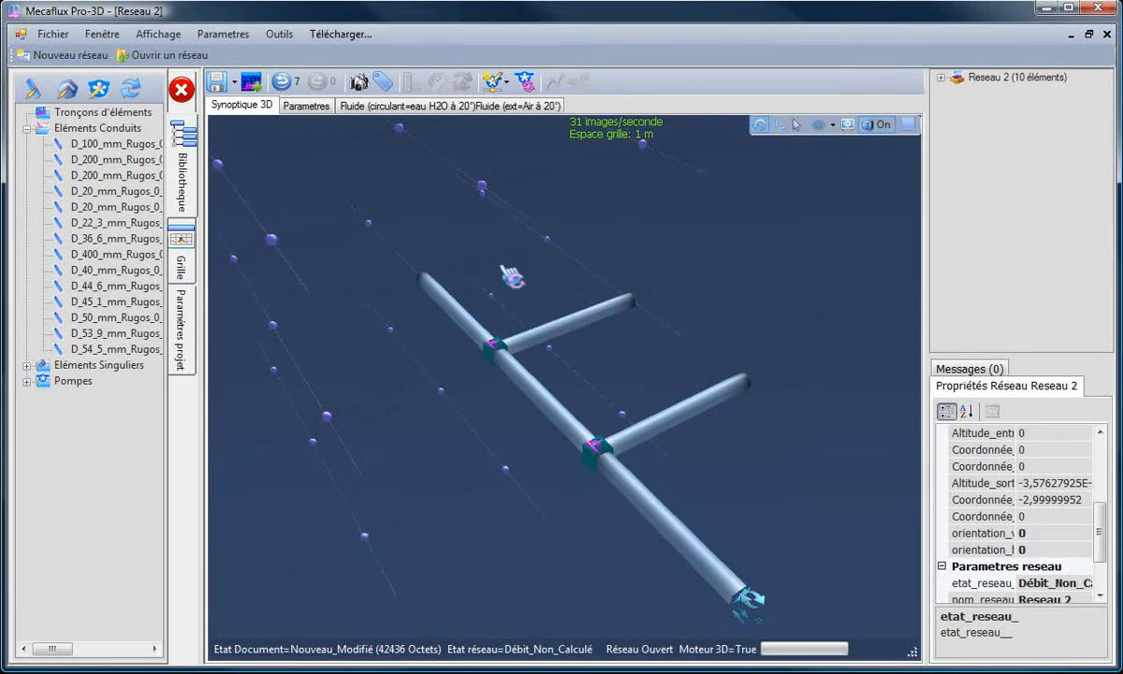
left_click(426, 281)
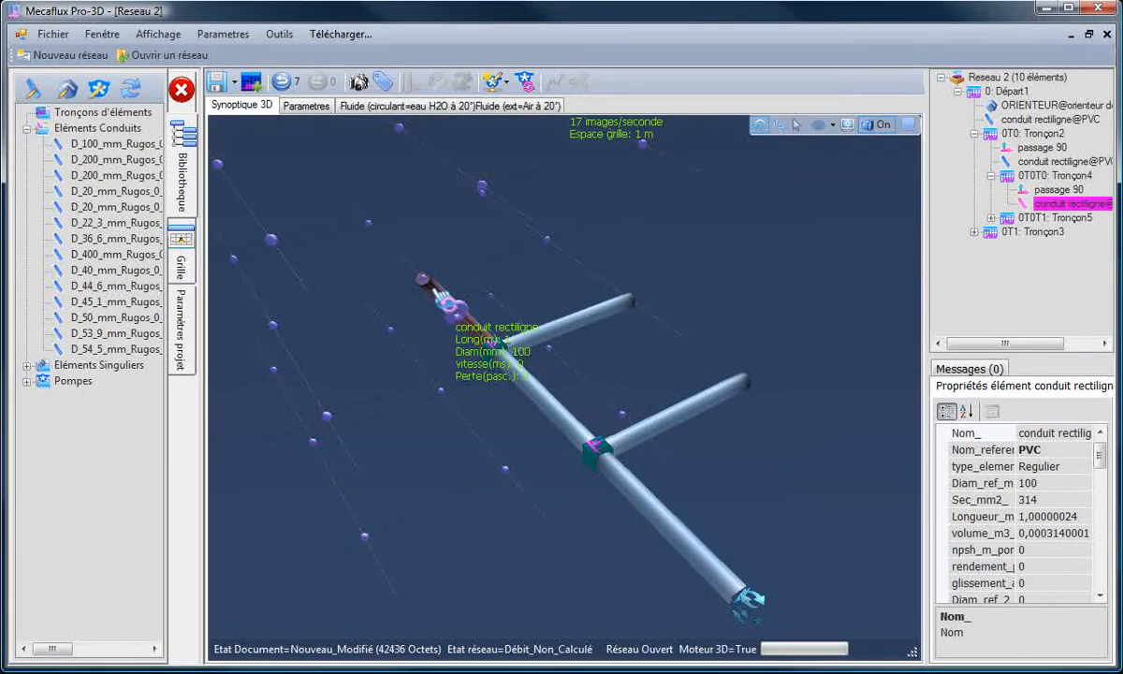
right_click(433, 293)
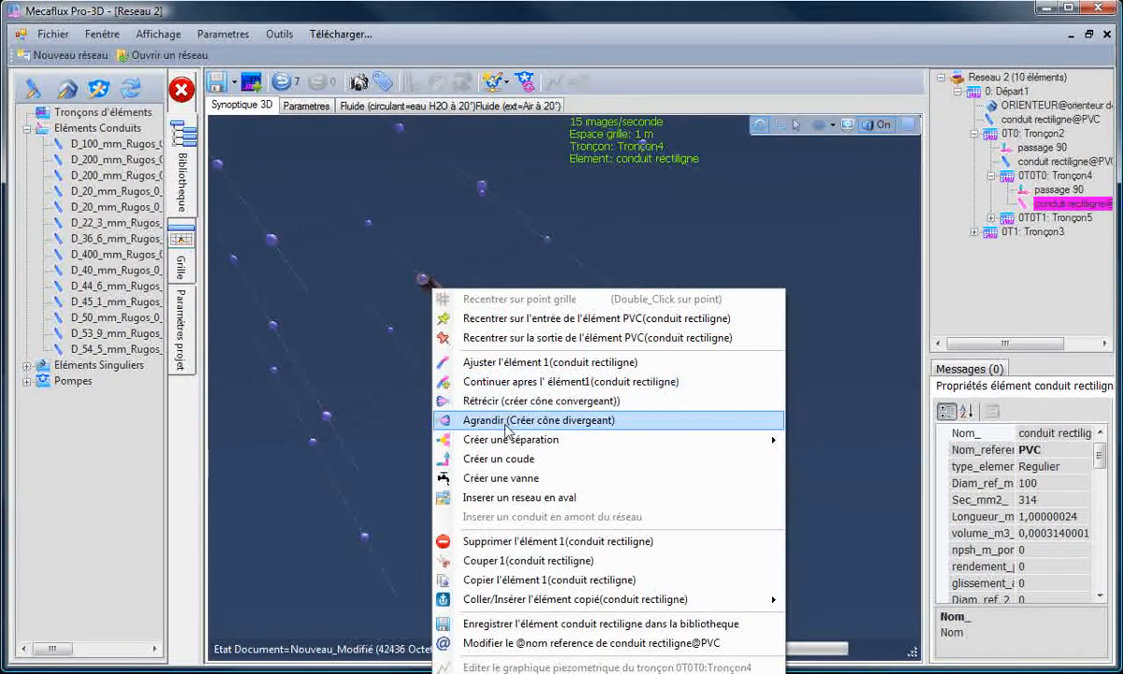
left_click(379, 370)
left_click(456, 312)
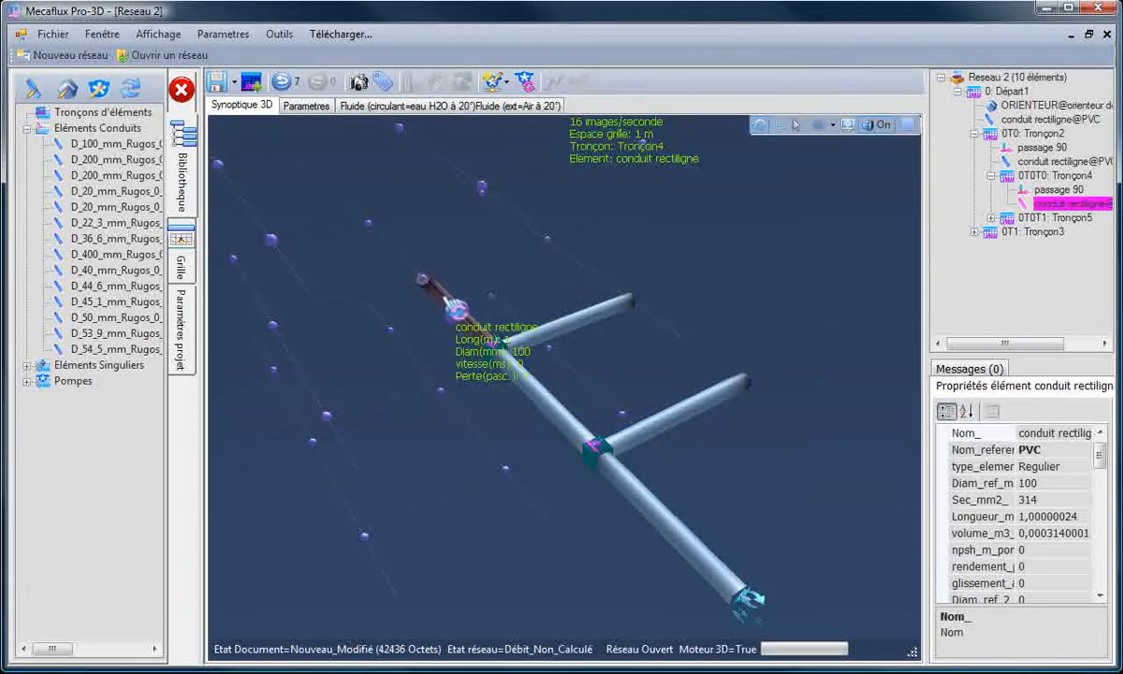
right_click(446, 299)
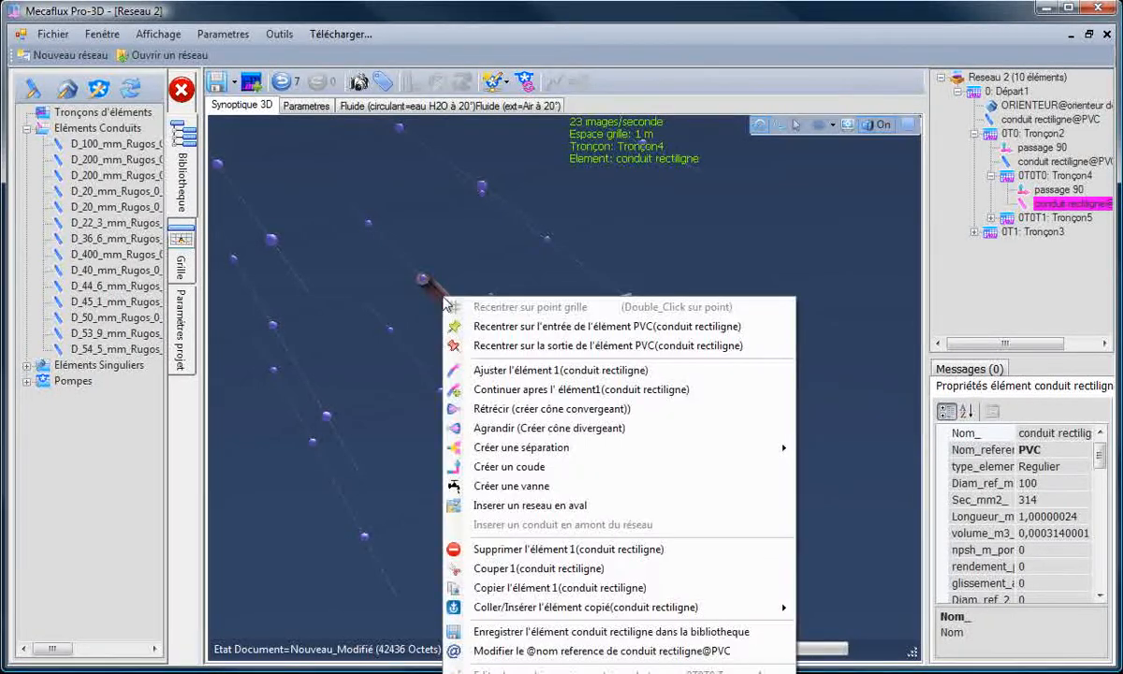
left_click(522, 390)
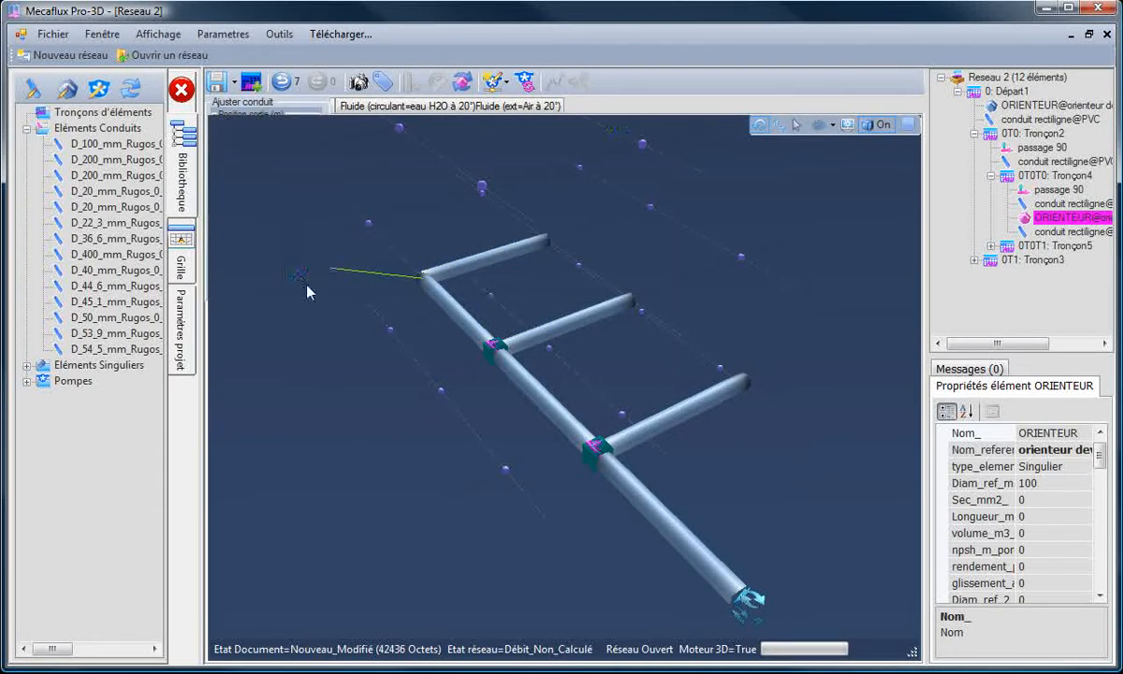
left_click(314, 436)
left_click(437, 283)
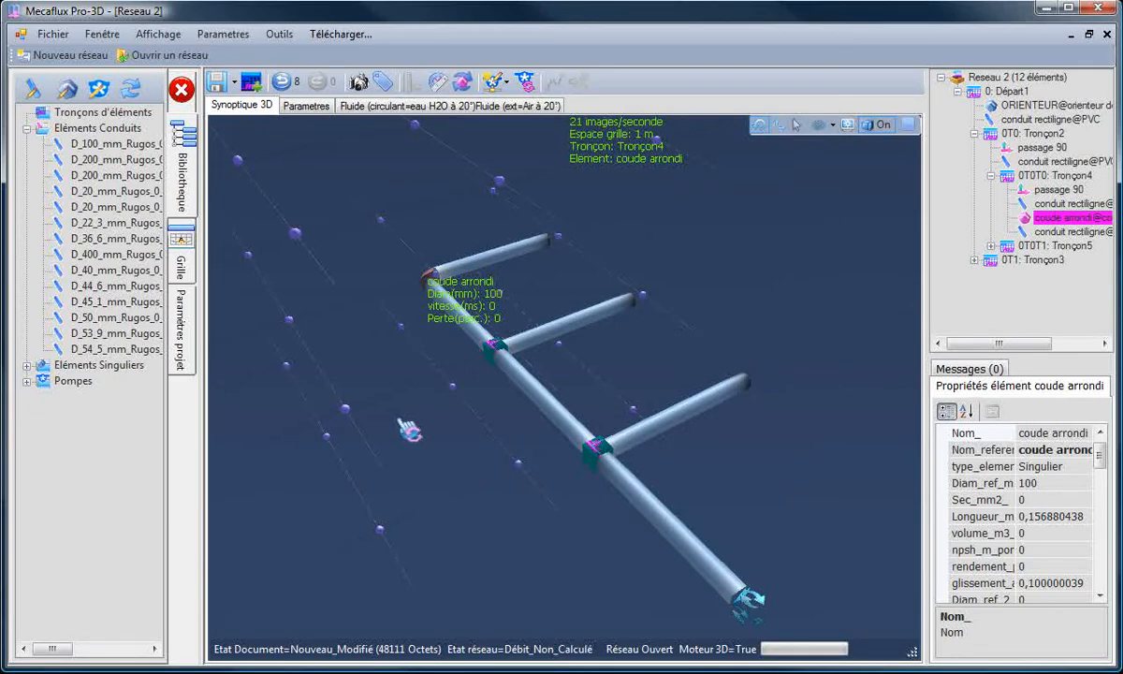
Step: Save the three-branch network as rampe1 in the networks library and close it
left_click_drag(408, 430, 548, 472)
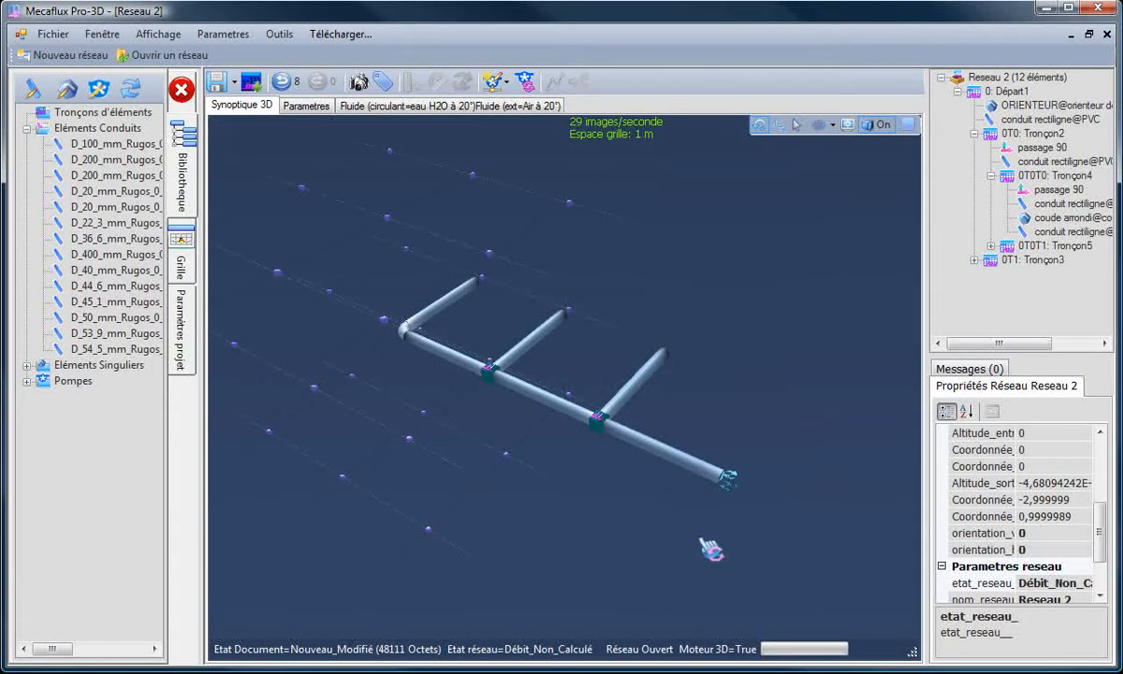
left_click_drag(706, 546, 680, 545)
scroll(733, 519, "down", 2)
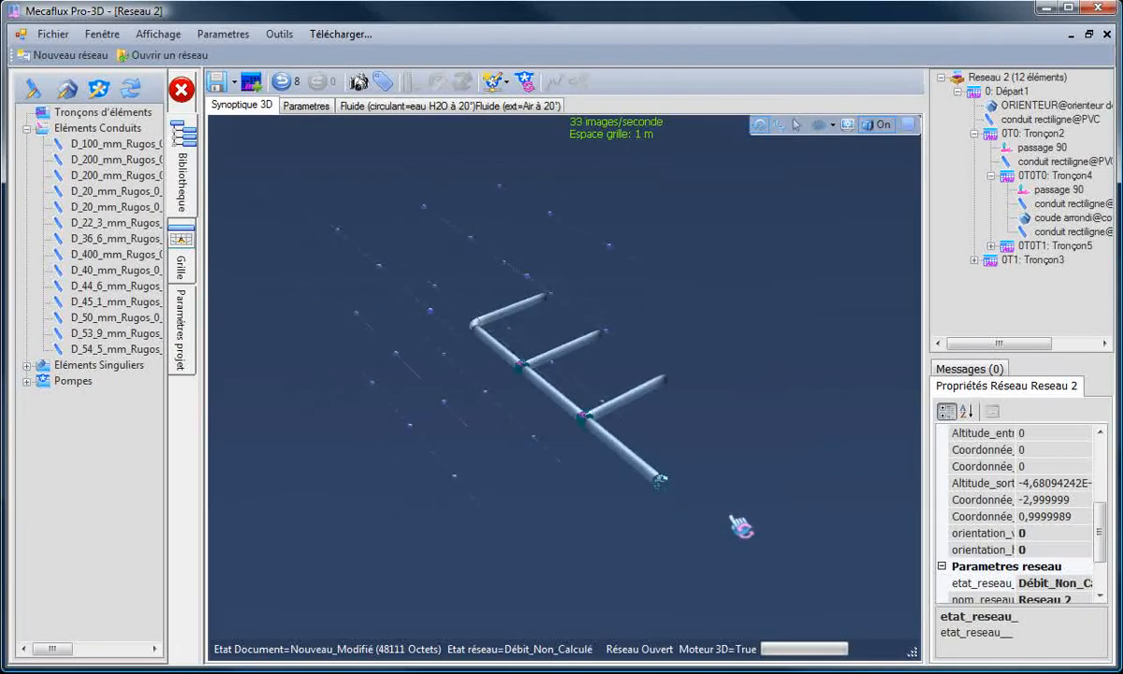
scroll(739, 527, "up", 2)
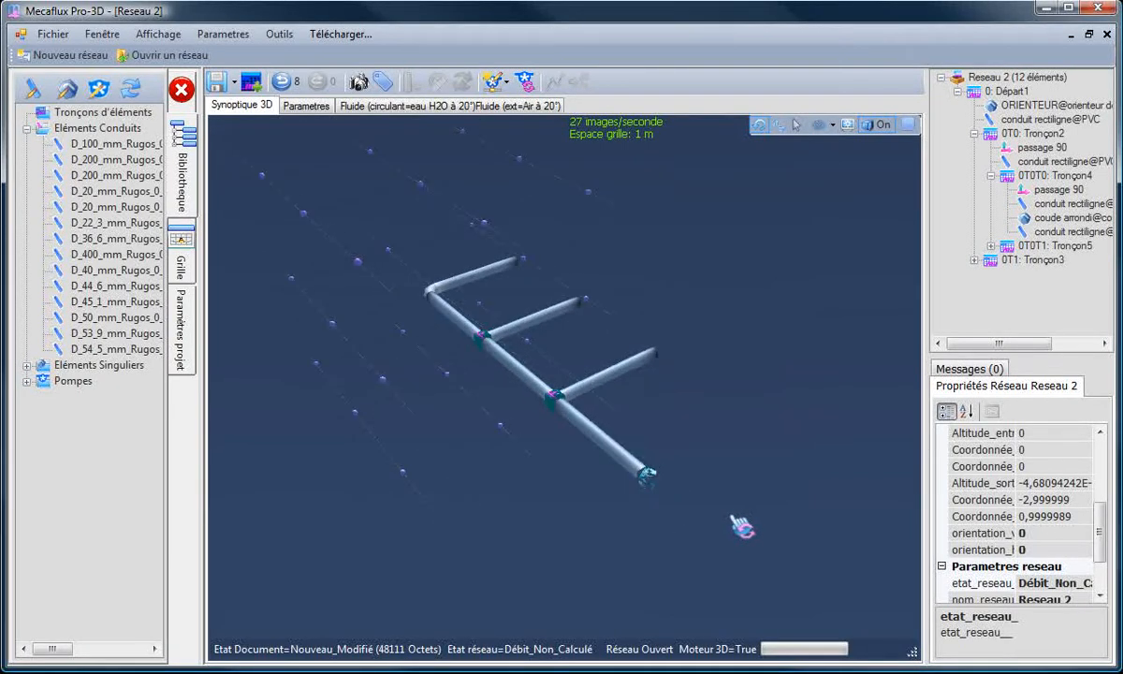
left_click_drag(712, 527, 730, 515)
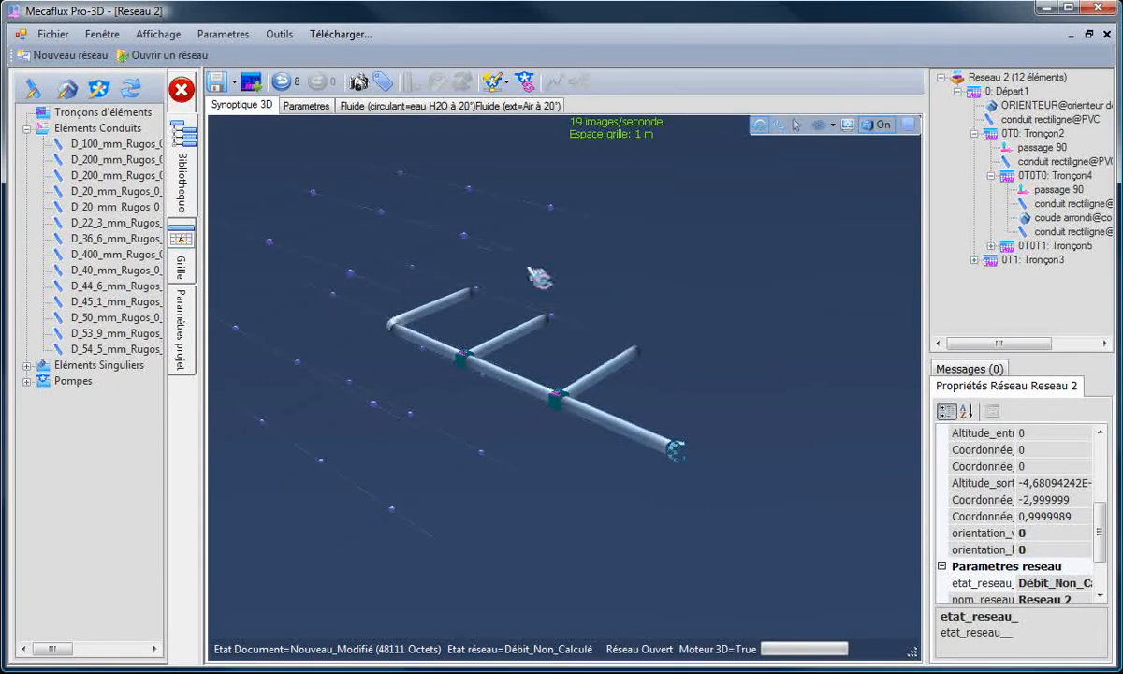
left_click(234, 82)
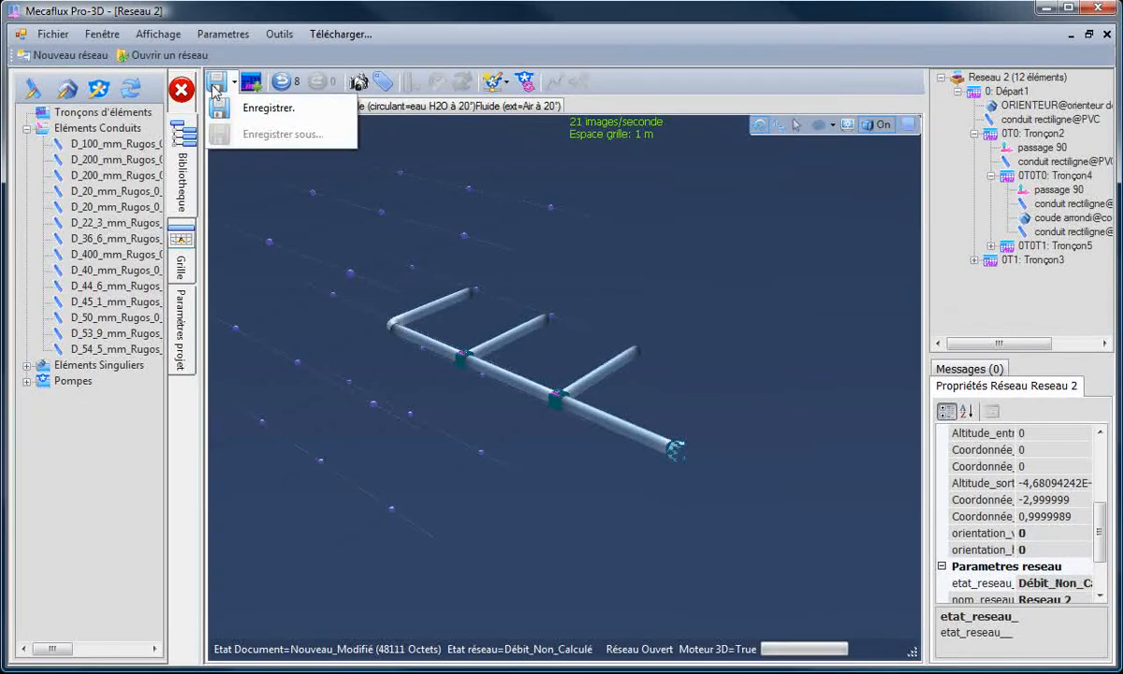
left_click(257, 111)
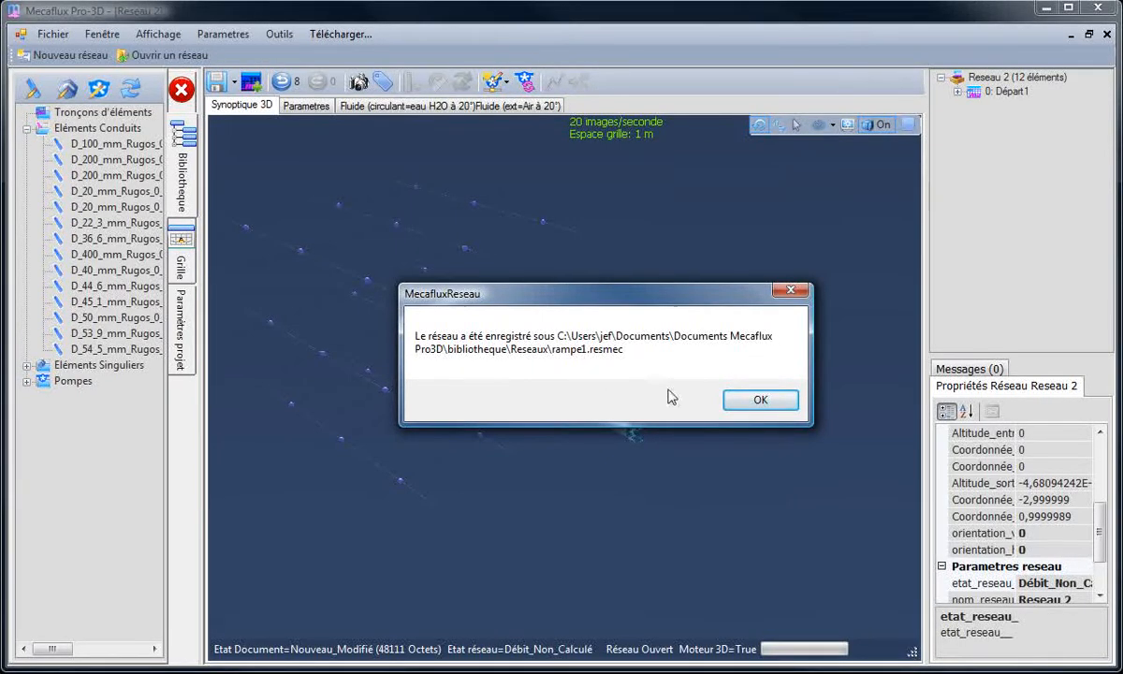
left_click(757, 401)
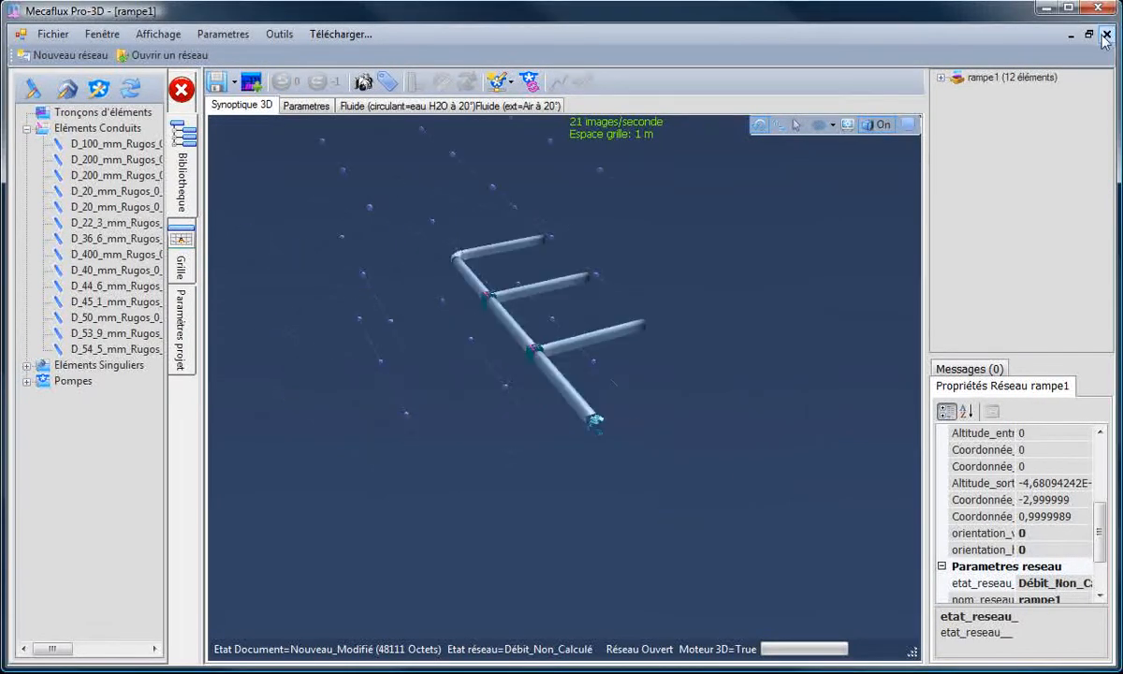
left_click(1105, 34)
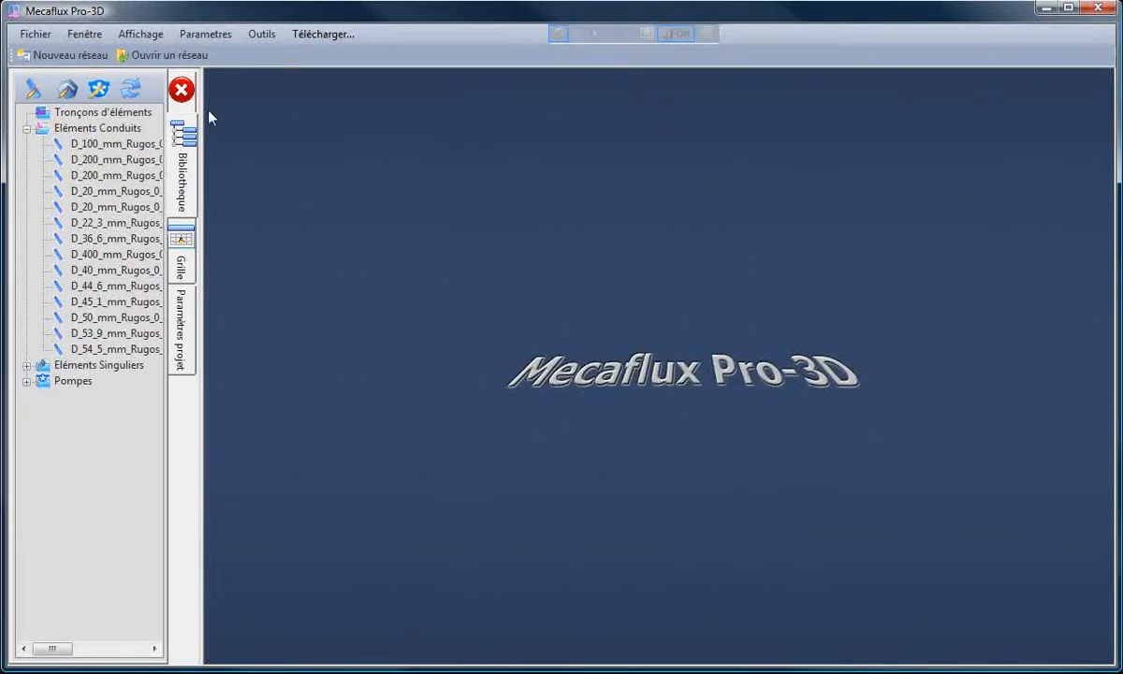
Step: Create a new network and place the D_100_mm_Rugos_0_016_mm PVC conduit with its outlet at X -1, Y 0, altitude 0
left_click(79, 54)
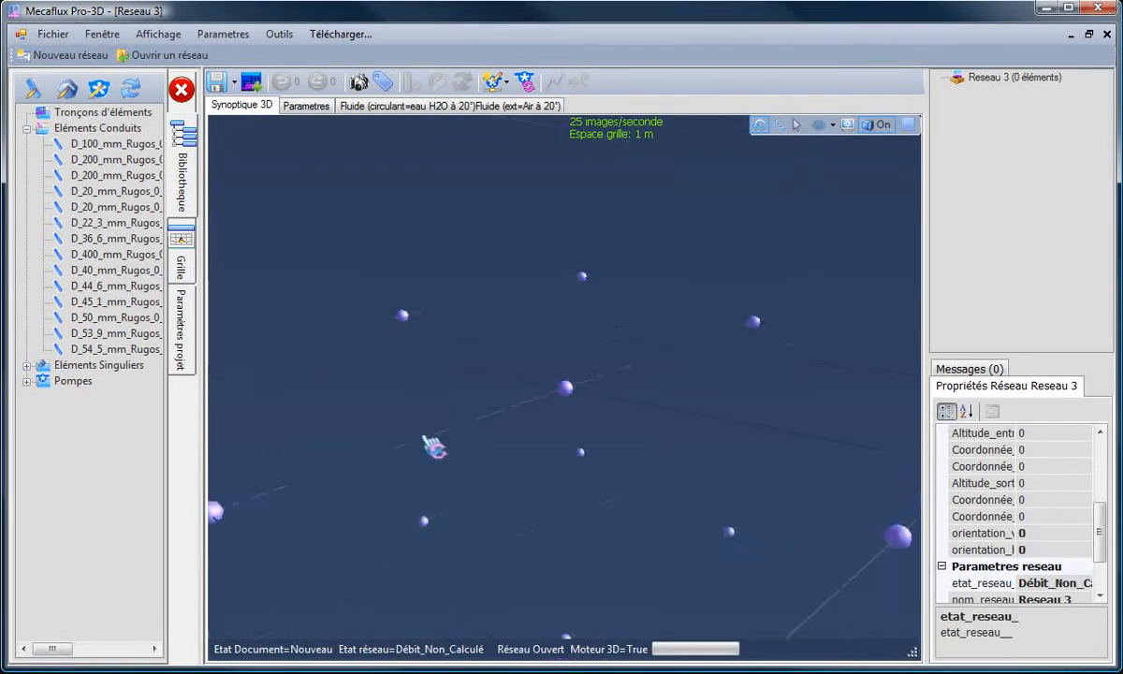
left_click_drag(424, 437, 449, 449)
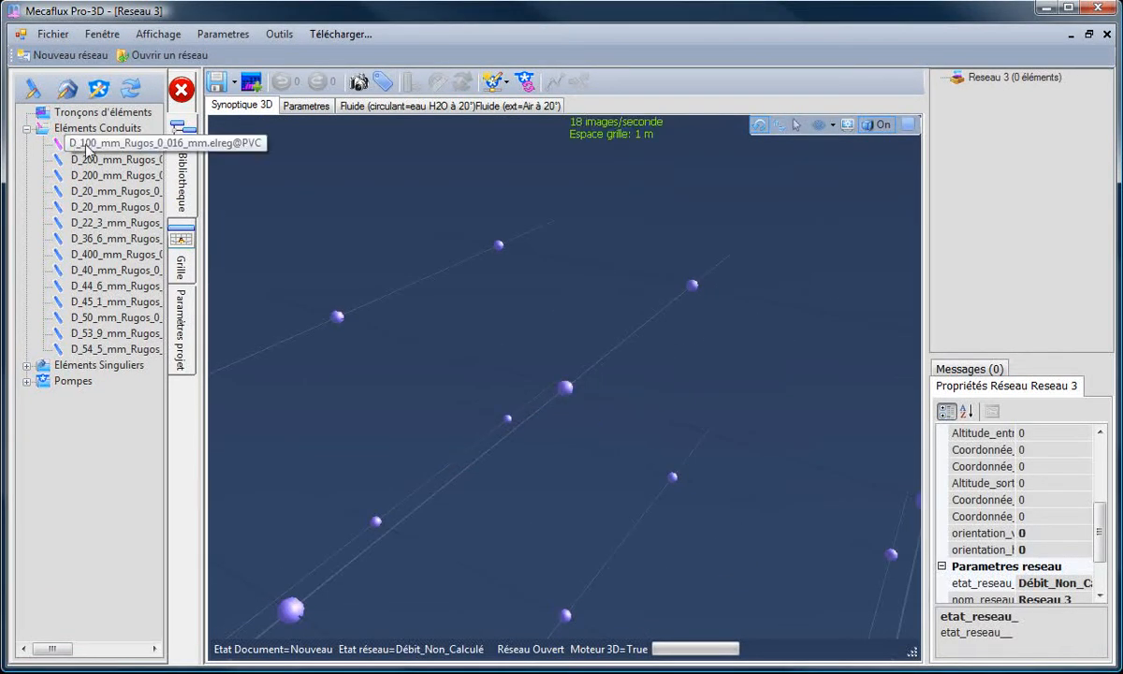
left_click_drag(112, 159, 534, 371)
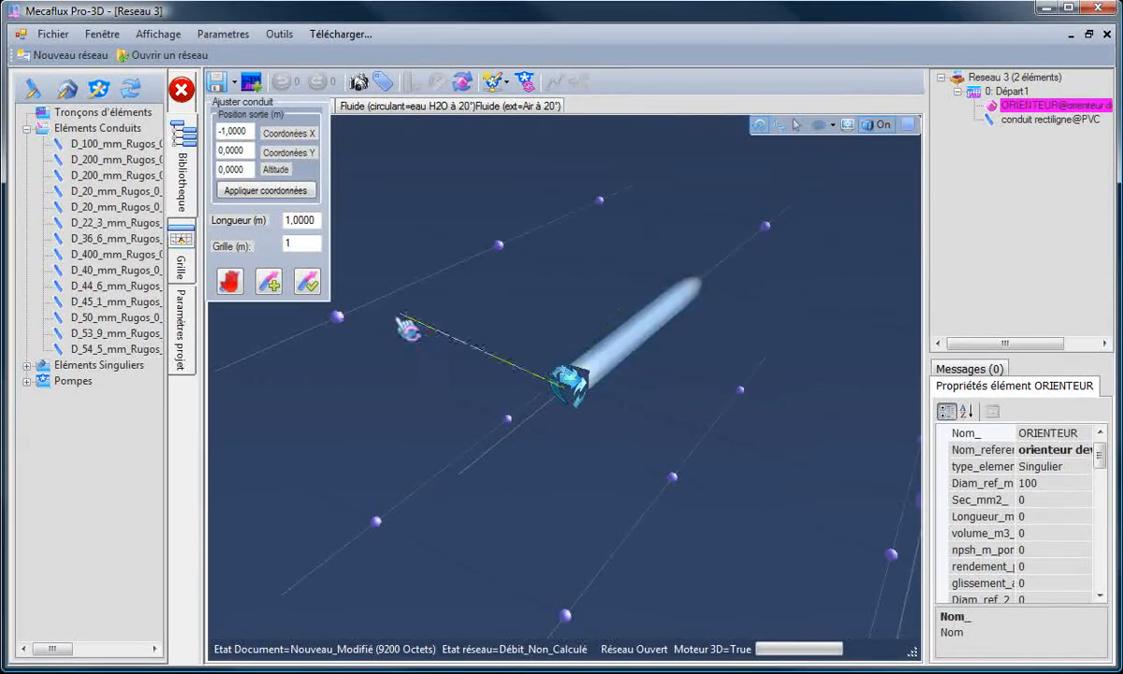
left_click(308, 285)
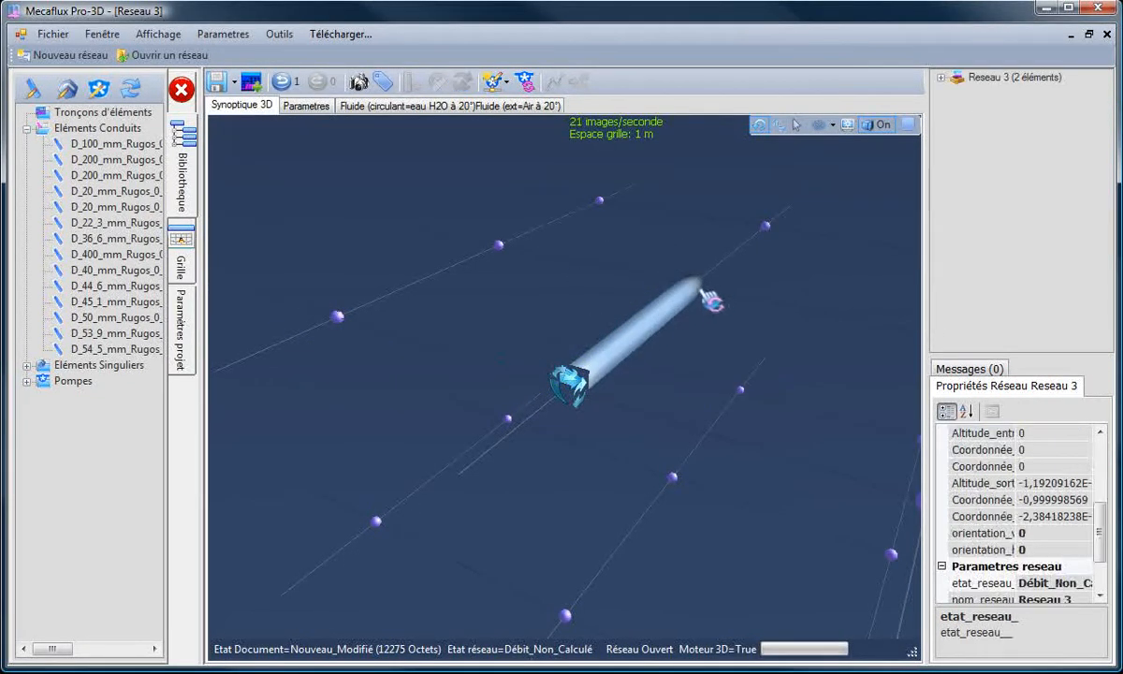
Step: Create a separation with two opposed 90° departures at the outlet of the starting conduit
right_click(688, 295)
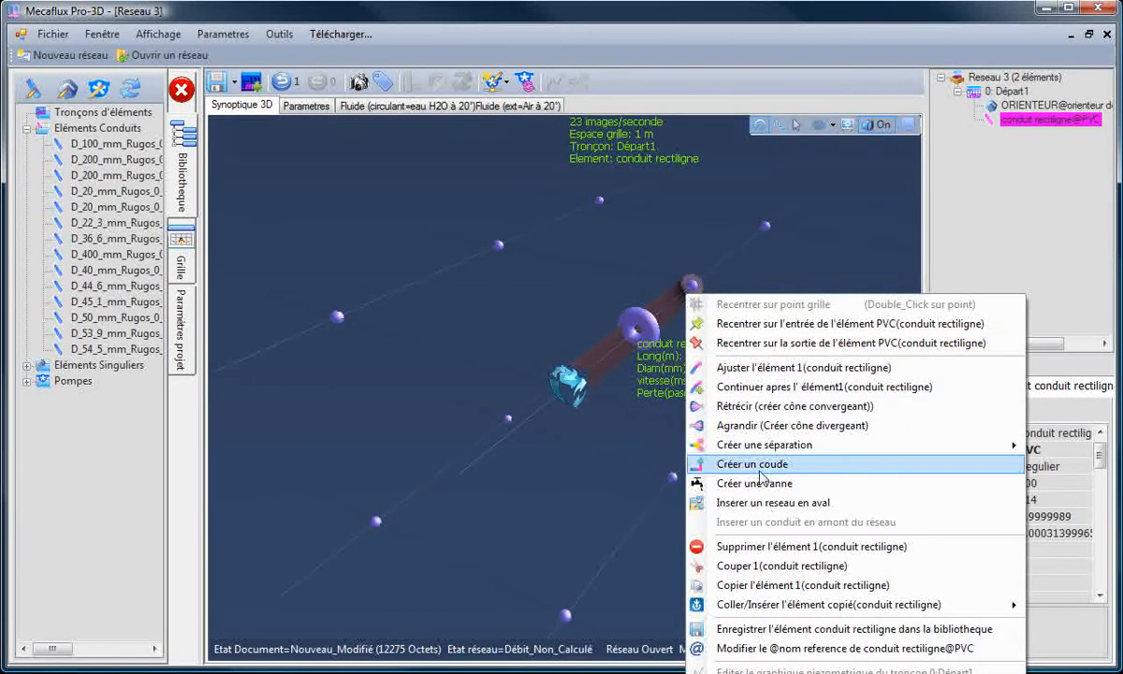
mouse_move(895, 448)
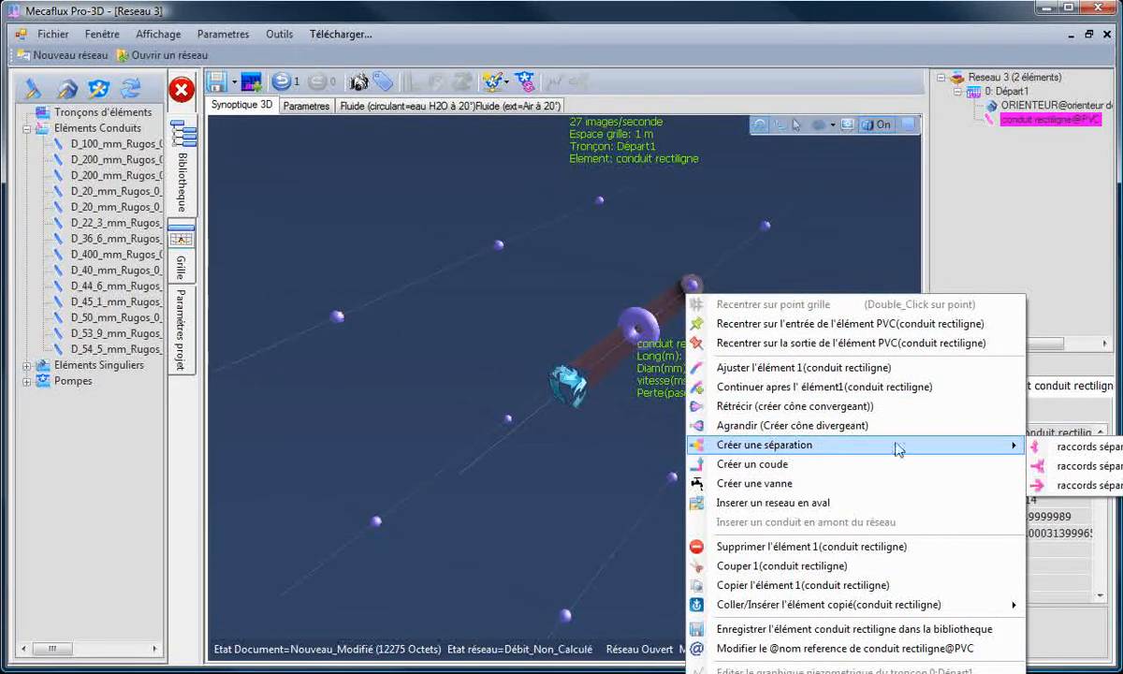
left_click(1075, 465)
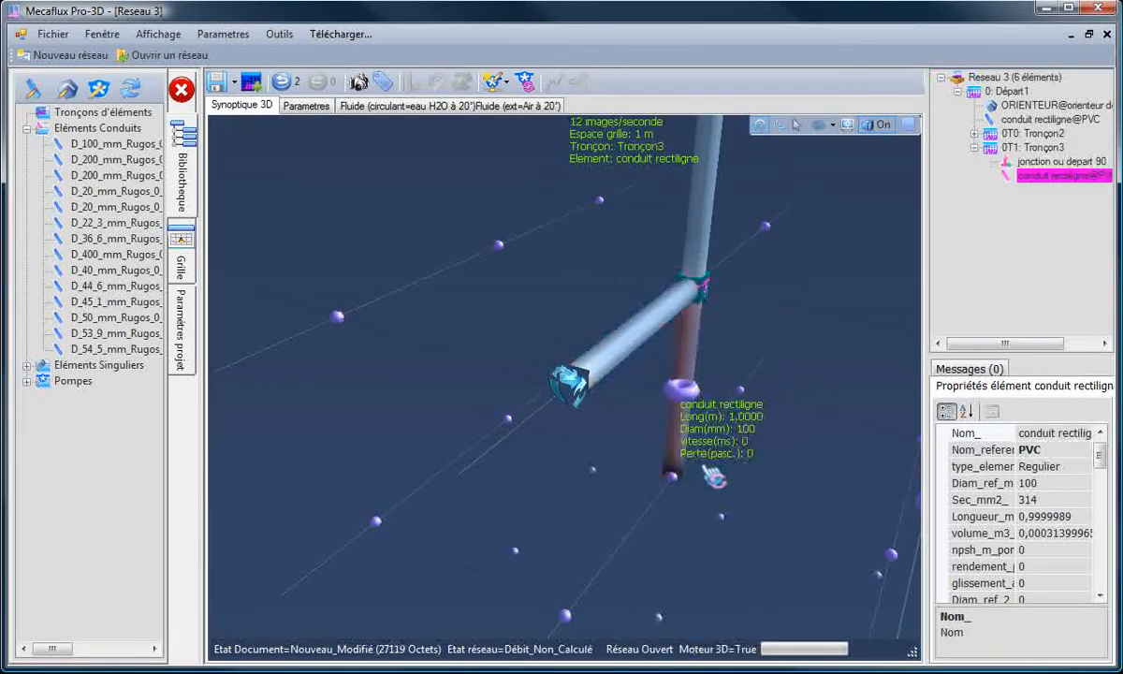
Step: Adjust the upper branch conduit (Tronçon2) to lie horizontally with its outlet at X -1, Y 1, altitude 0
left_click_drag(608, 502, 668, 461)
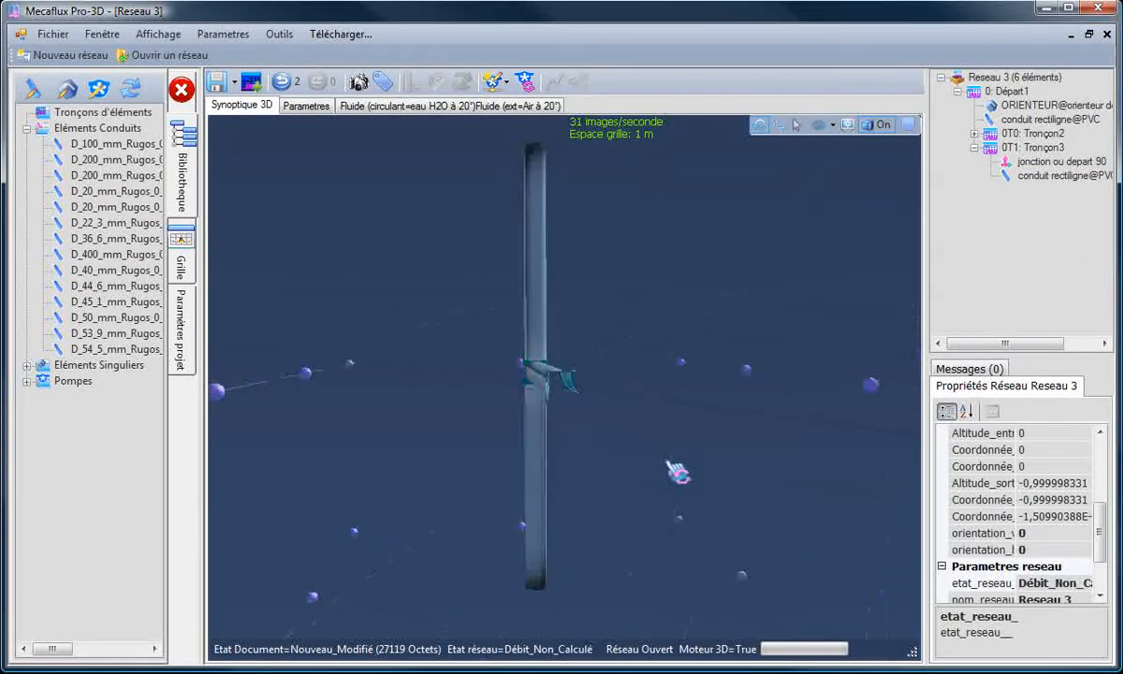
left_click(550, 249)
left_click_drag(550, 253, 671, 268)
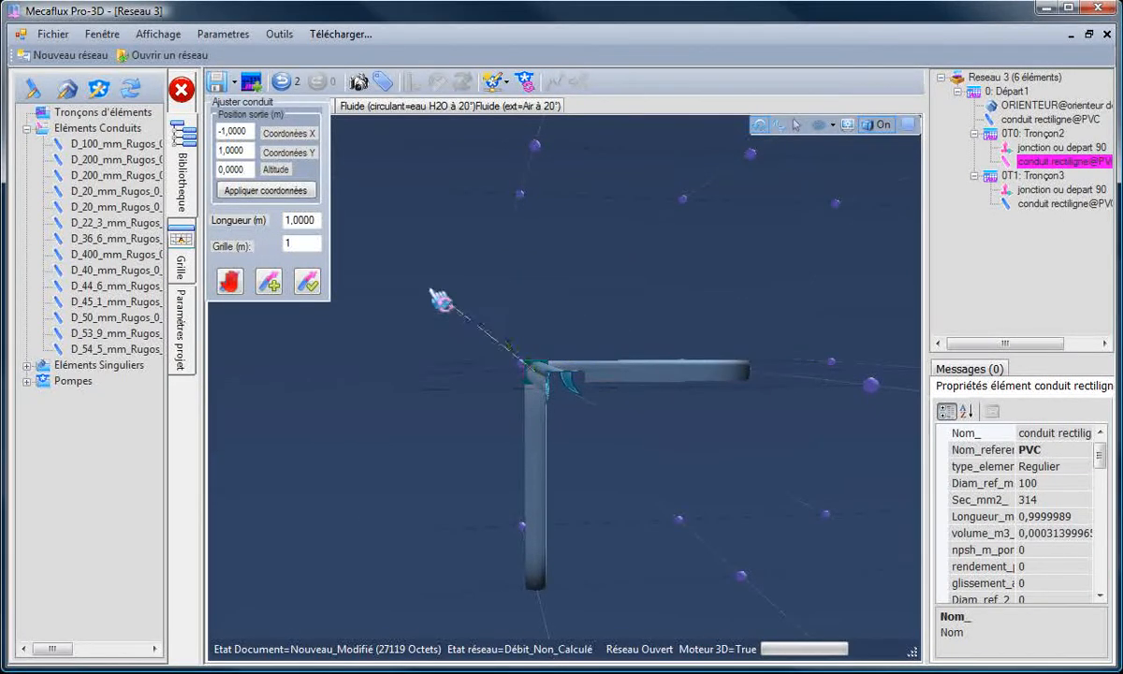
left_click(308, 285)
Step: Adjust the lower branch conduit (Tronçon3) to lie horizontally opposite Tronçon2, with its outlet at X -1, Y -1, altitude 0
left_click_drag(334, 443, 371, 466)
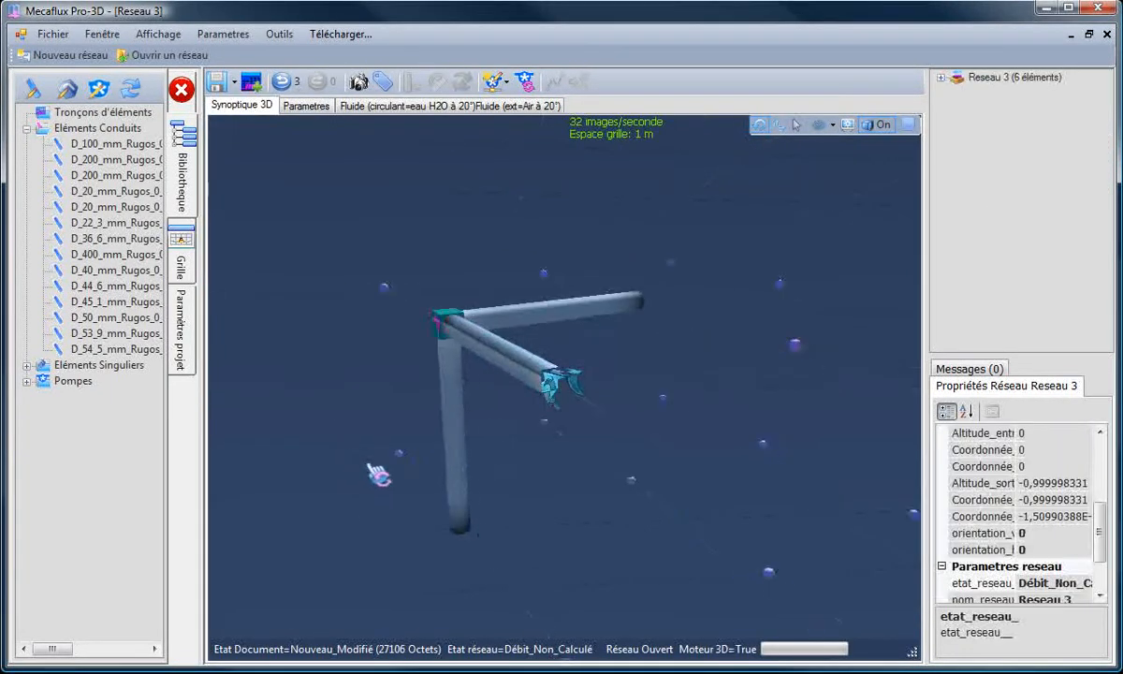
left_click(461, 397)
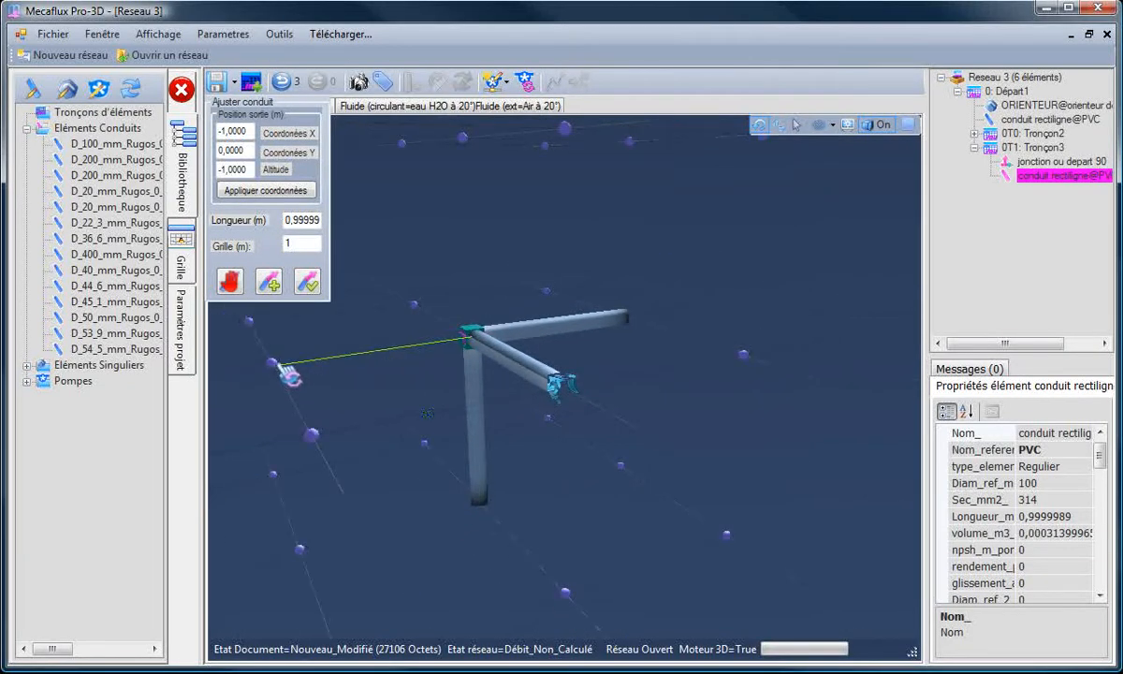
left_click(287, 373)
left_click(307, 281)
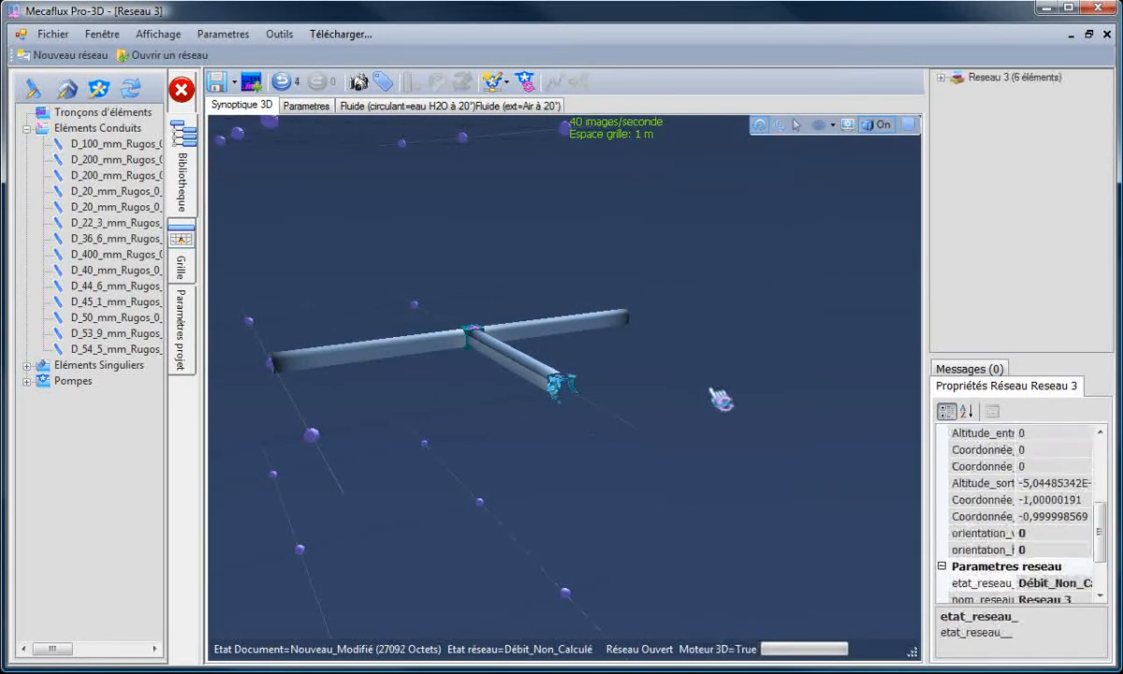
Step: Insert the saved rampe1 network downstream of the Tronçon3 branch conduit
left_click_drag(711, 389, 648, 406)
left_click_drag(641, 191, 646, 211)
scroll(669, 199, "down", 2)
scroll(670, 199, "up", 2)
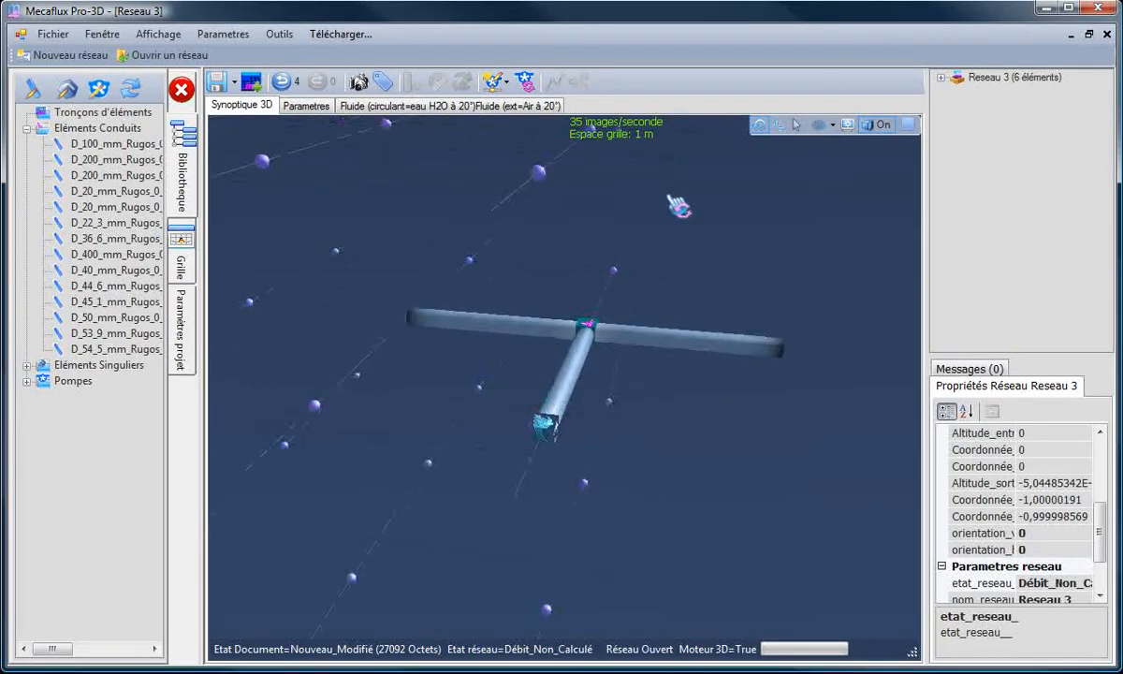
left_click_drag(425, 396, 391, 359)
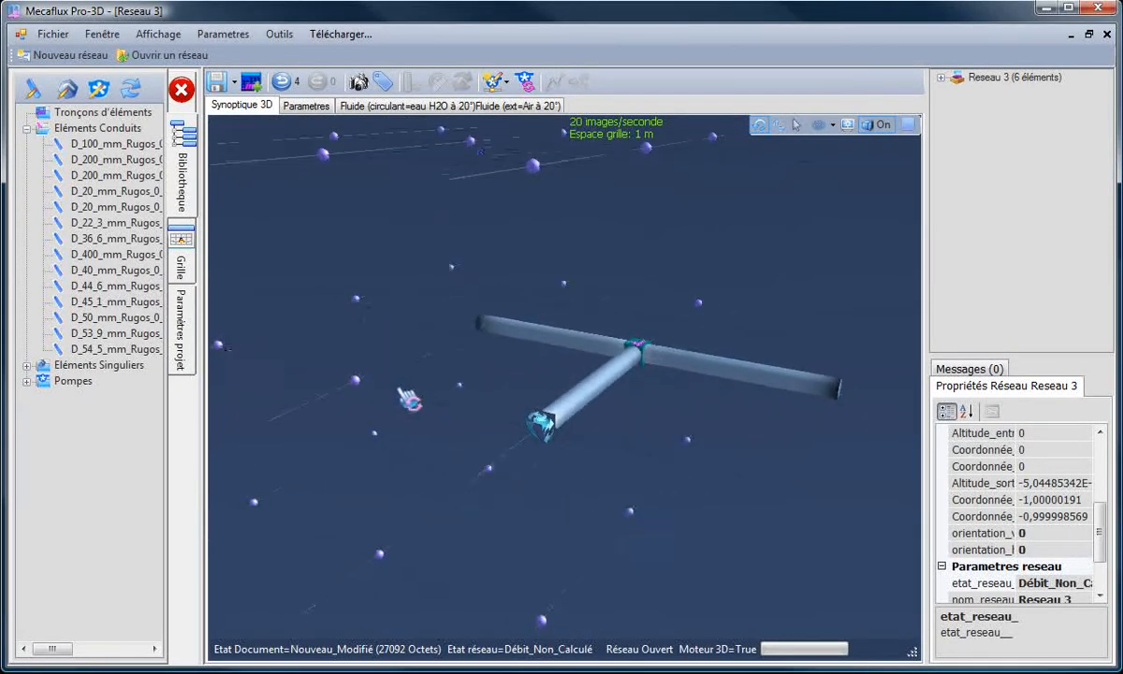
left_click(512, 335)
right_click(511, 335)
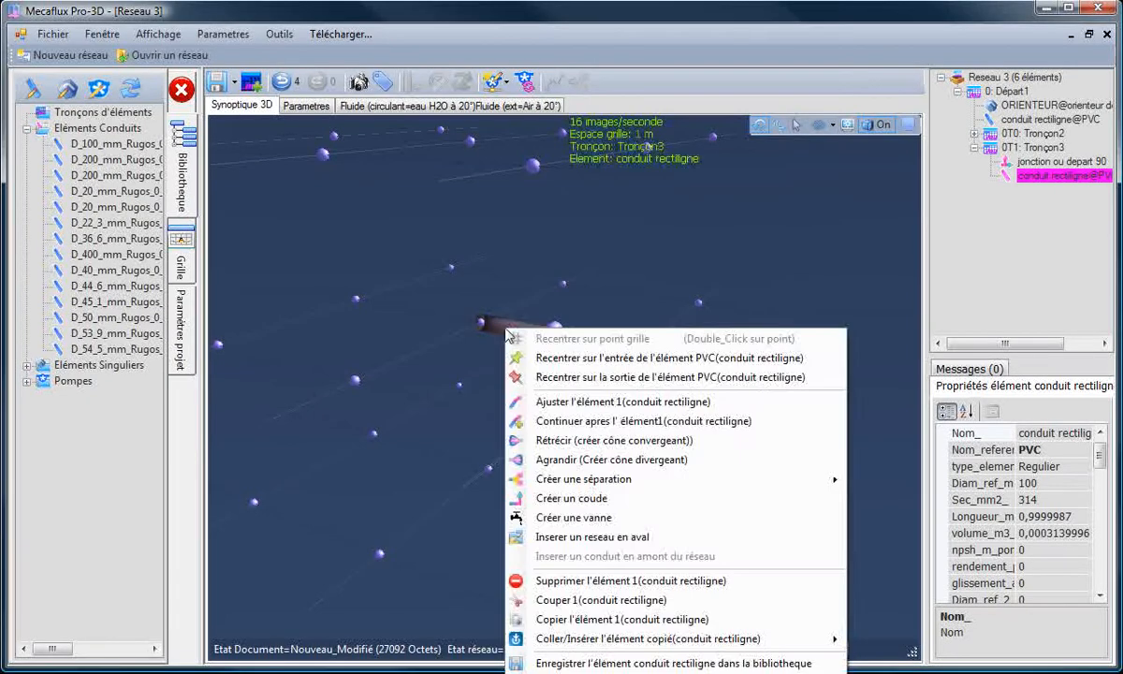
left_click(562, 536)
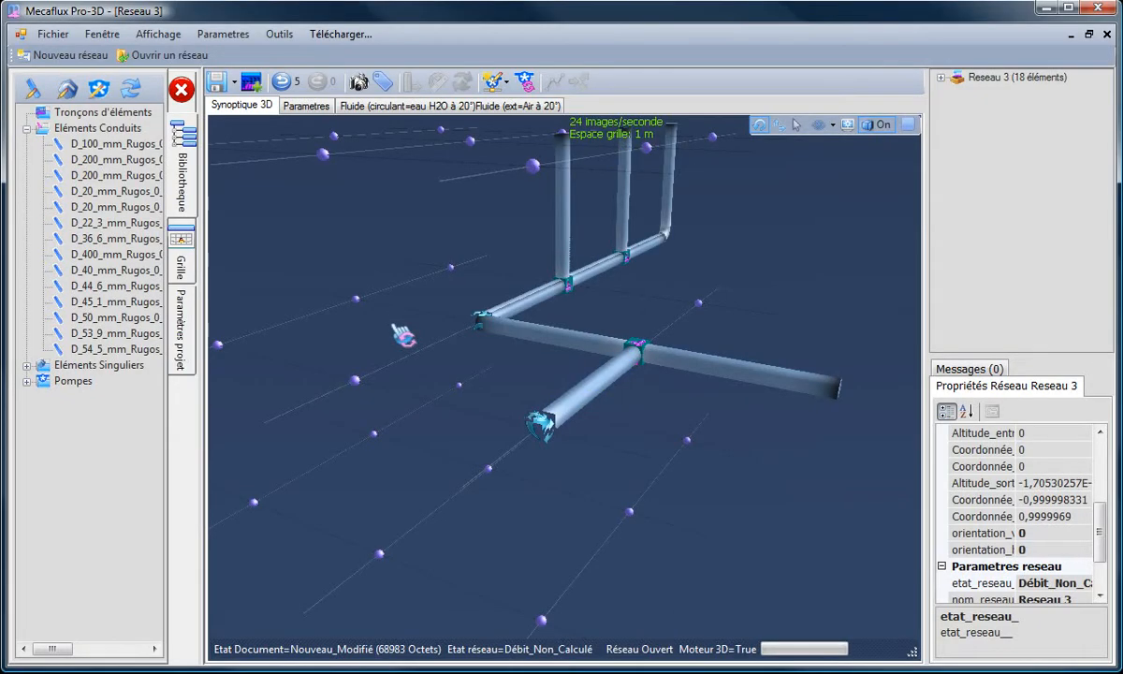
Step: Insert the saved rampe1 network downstream of the opposite branch conduit (Tronçon2)
left_click_drag(399, 333, 457, 360)
left_click_drag(666, 424, 584, 386)
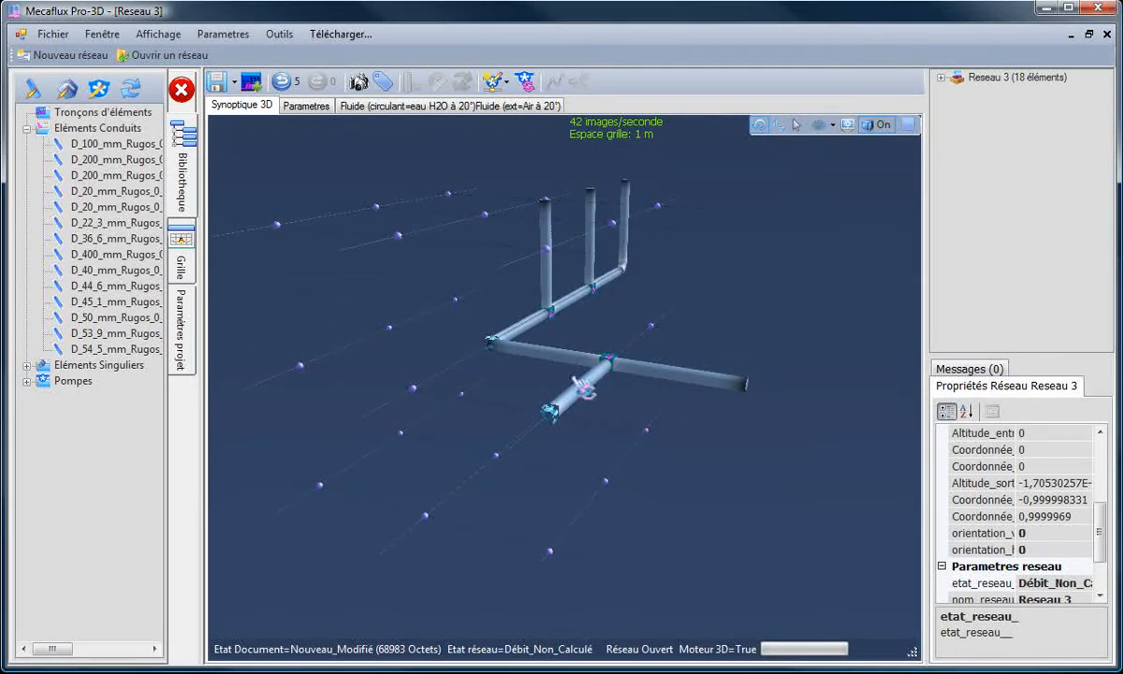
left_click(755, 400)
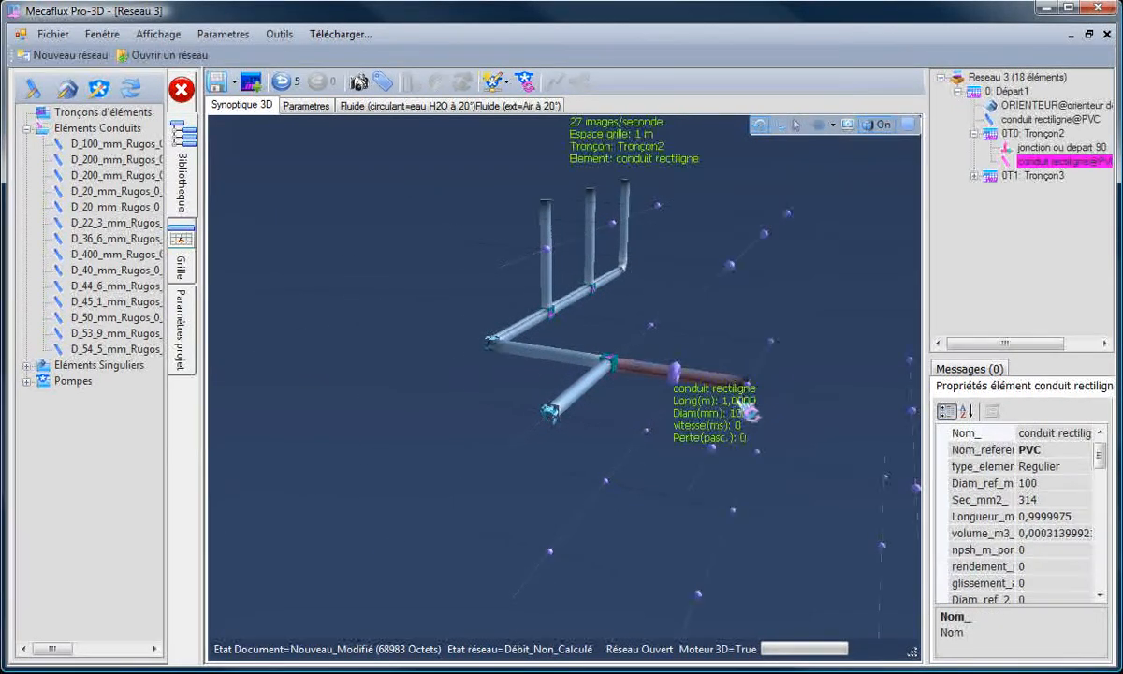
right_click(717, 346)
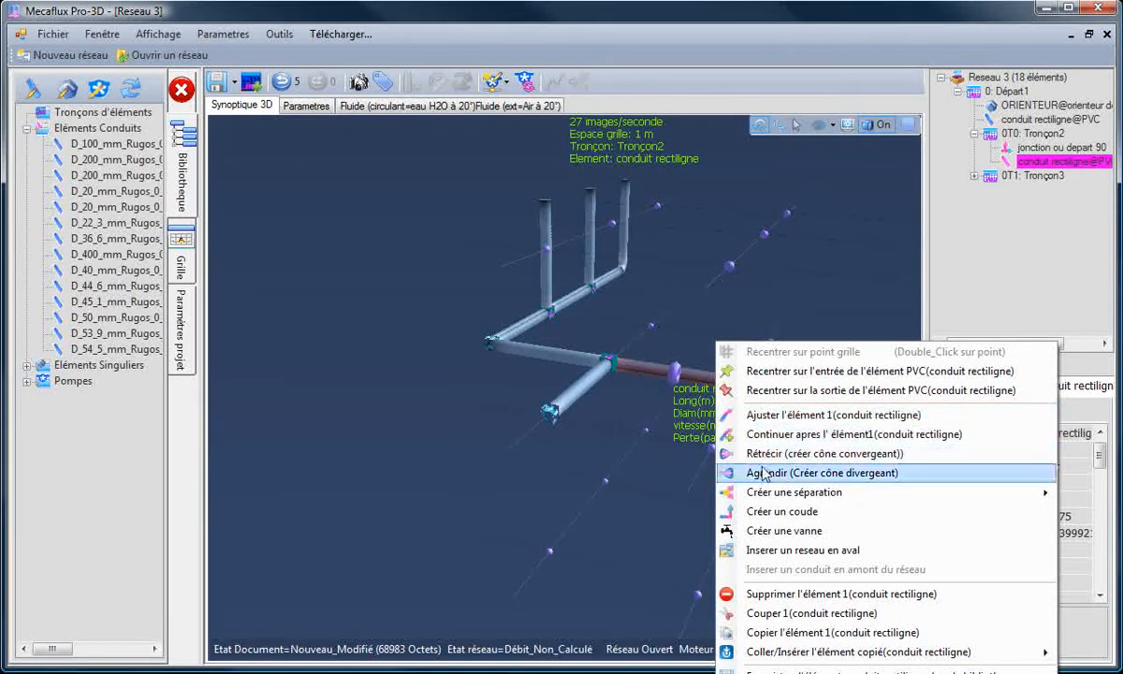
left_click(784, 550)
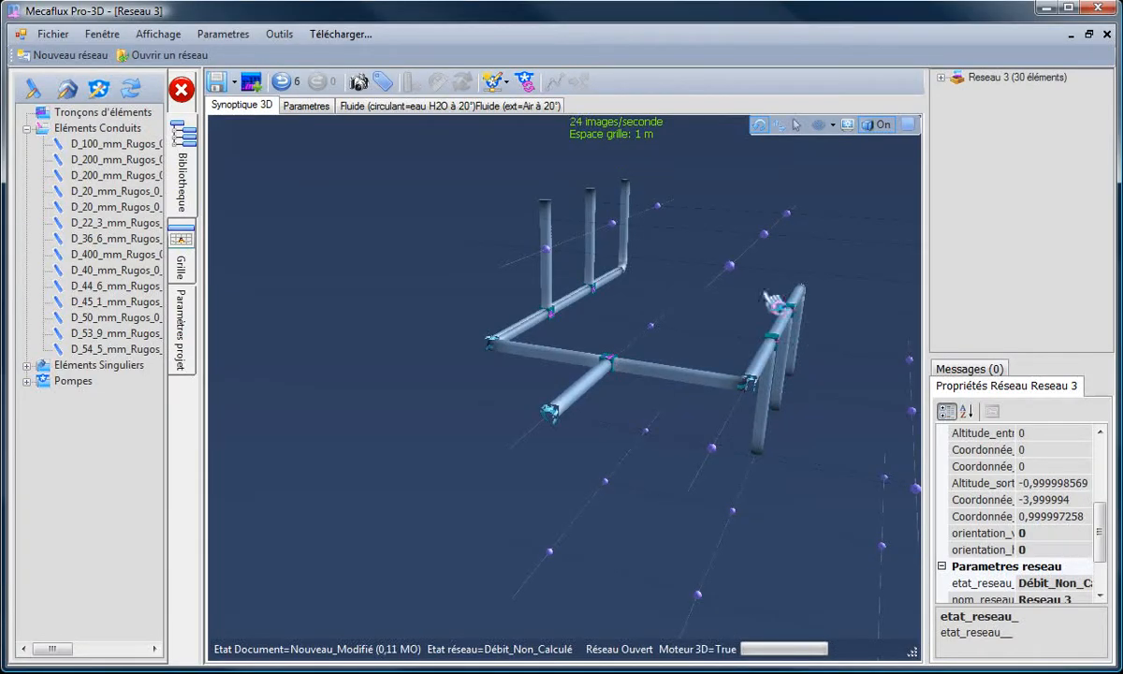
Step: Delete the ORIENTEUR element joining the Tronçon2 branch conduit to its inserted rampe1 network
left_click_drag(729, 318, 842, 386)
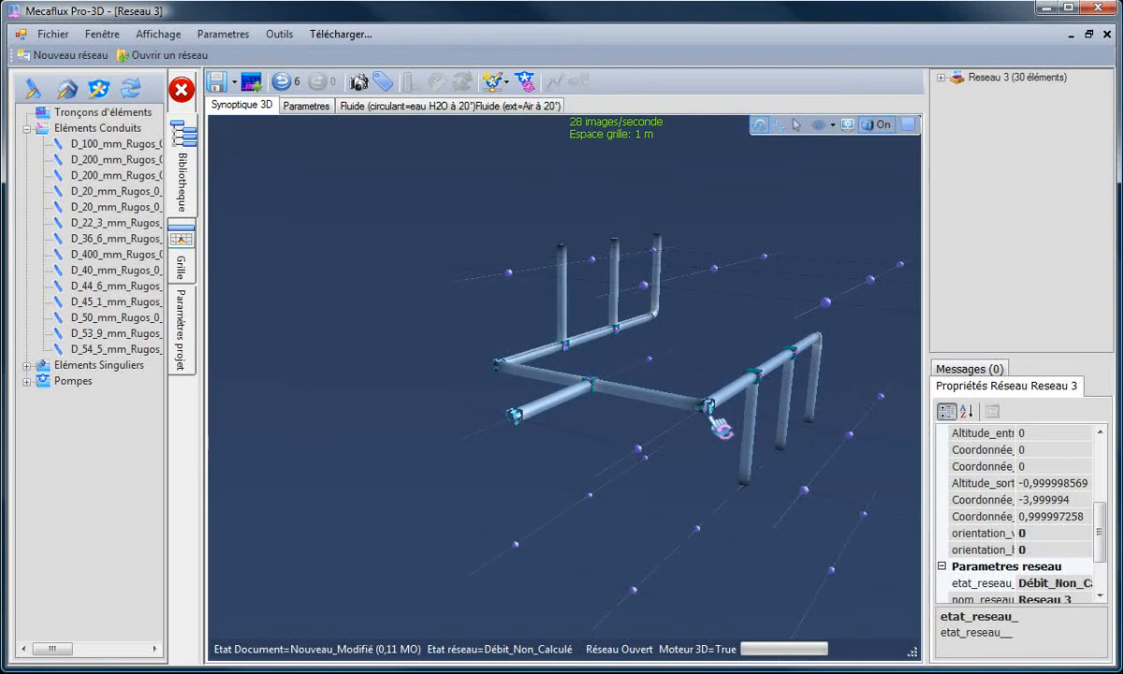
scroll(721, 429, "up", 5)
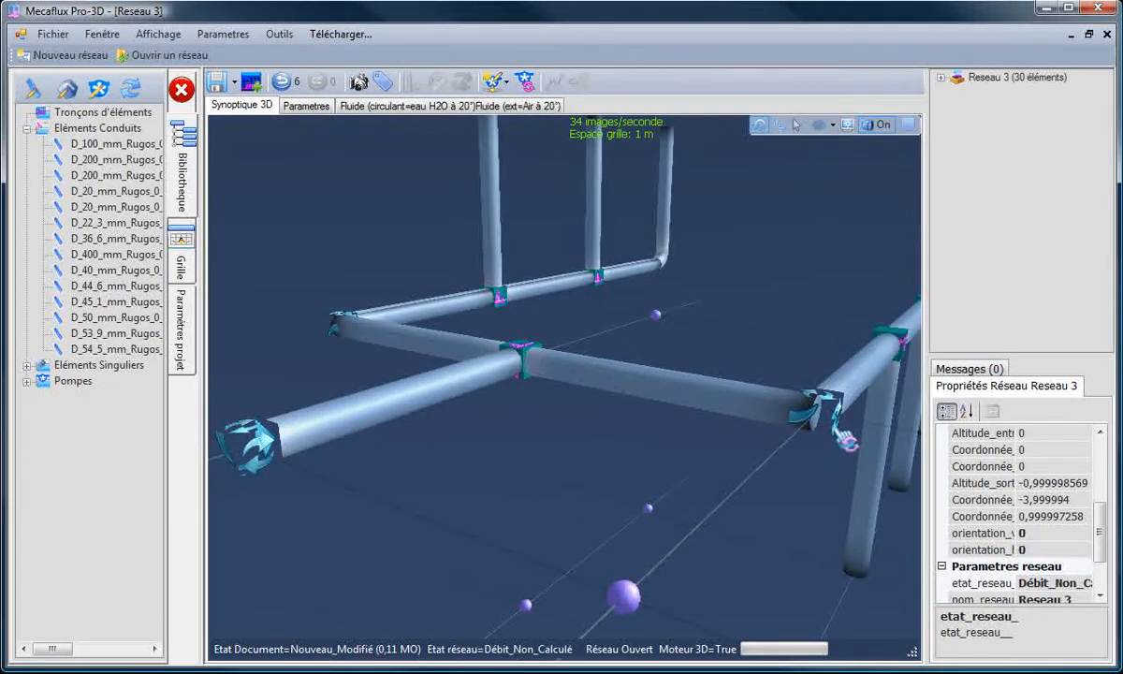
left_click(846, 438)
scroll(777, 496, "down", 3)
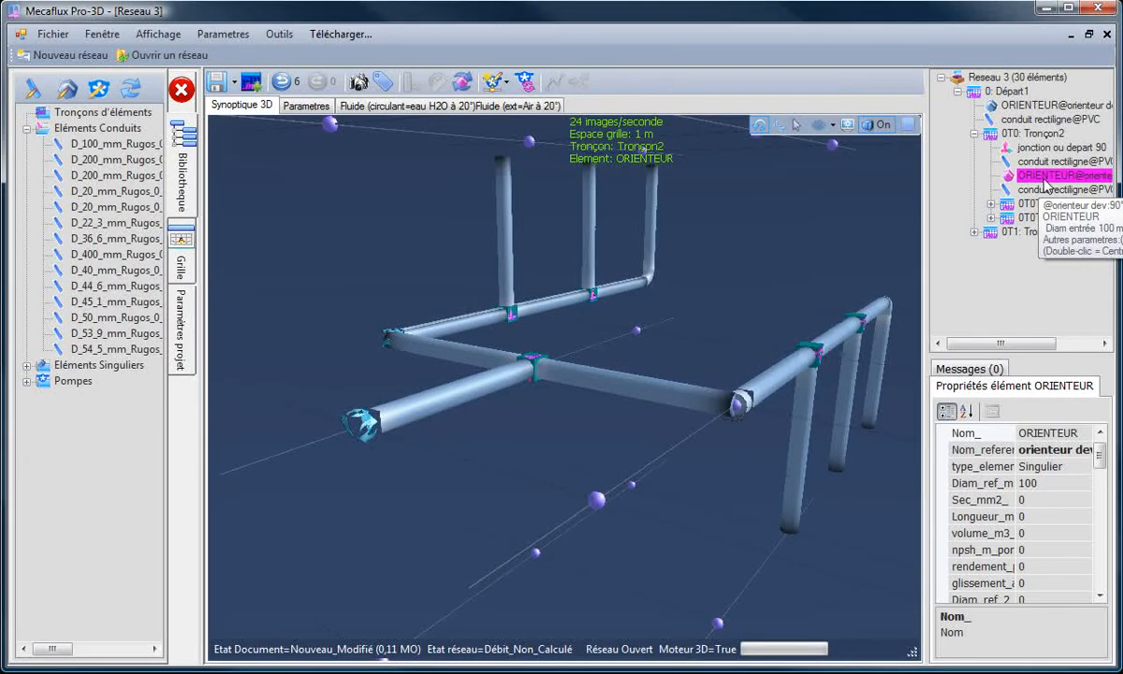
key("Delete")
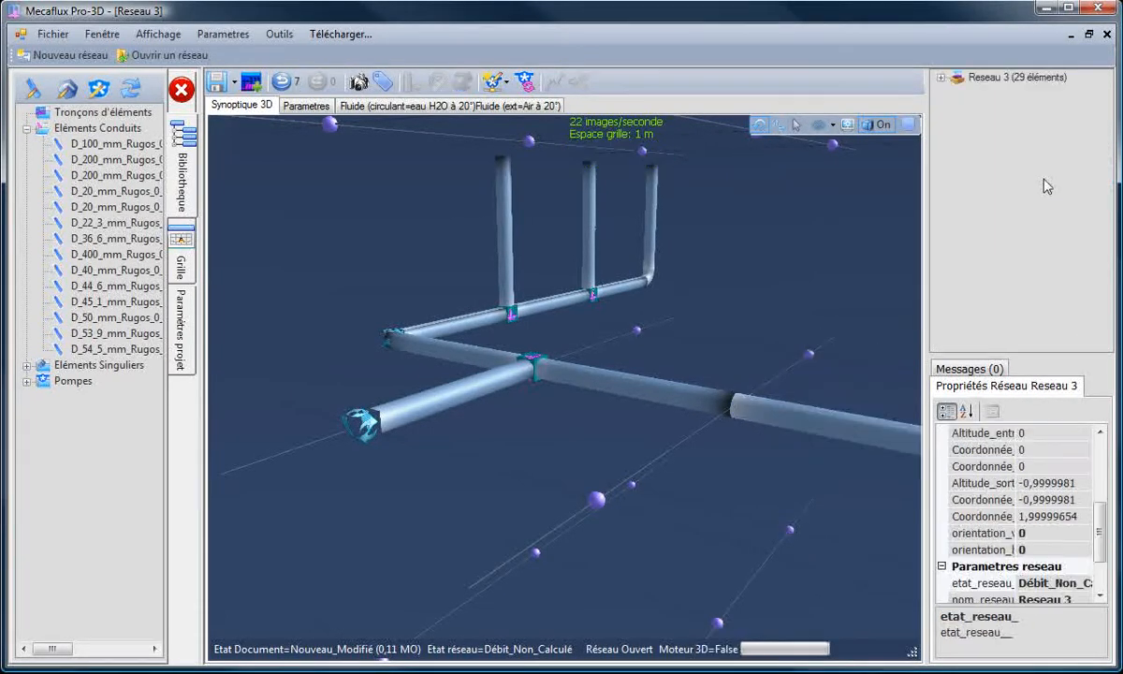
Step: Delete the ORIENTEUR element joining the Tronçon3 branch conduit to its inserted rampe1 network
left_click(387, 347)
scroll(387, 347, "up", 3)
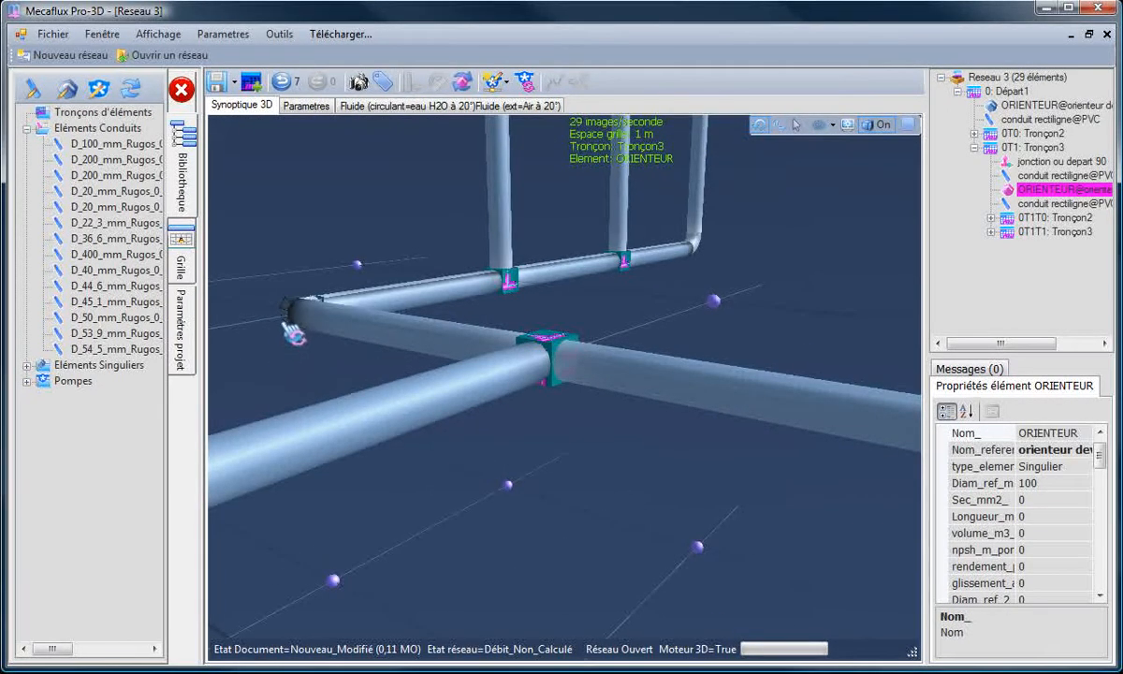
key("Delete")
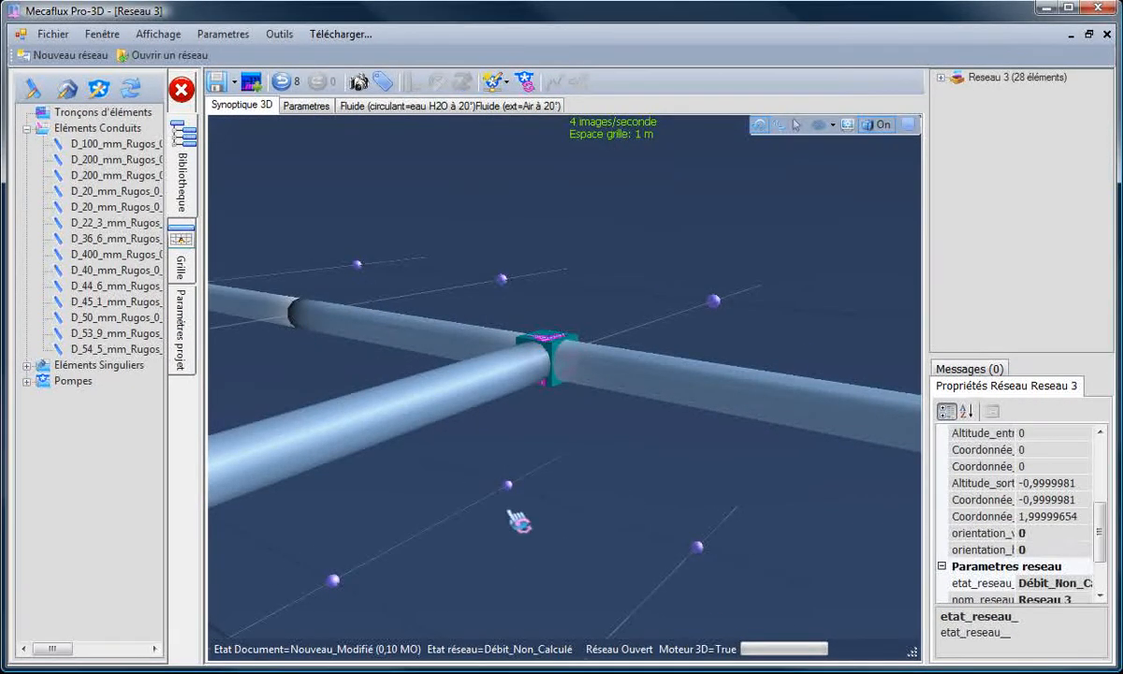
Step: Insert the library element ORIENTEUR.elsin upstream of the second straight conduit in section 0T0:Tronçon2
scroll(572, 499, "down", 5)
left_click_drag(624, 441, 539, 429)
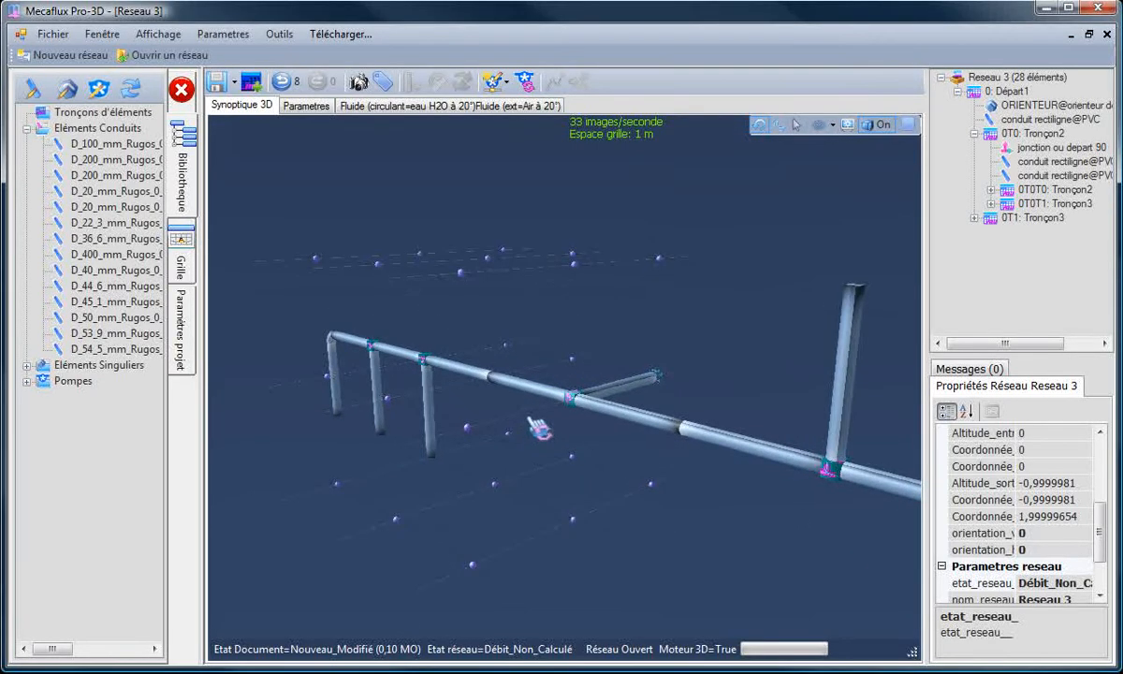
left_click(520, 389)
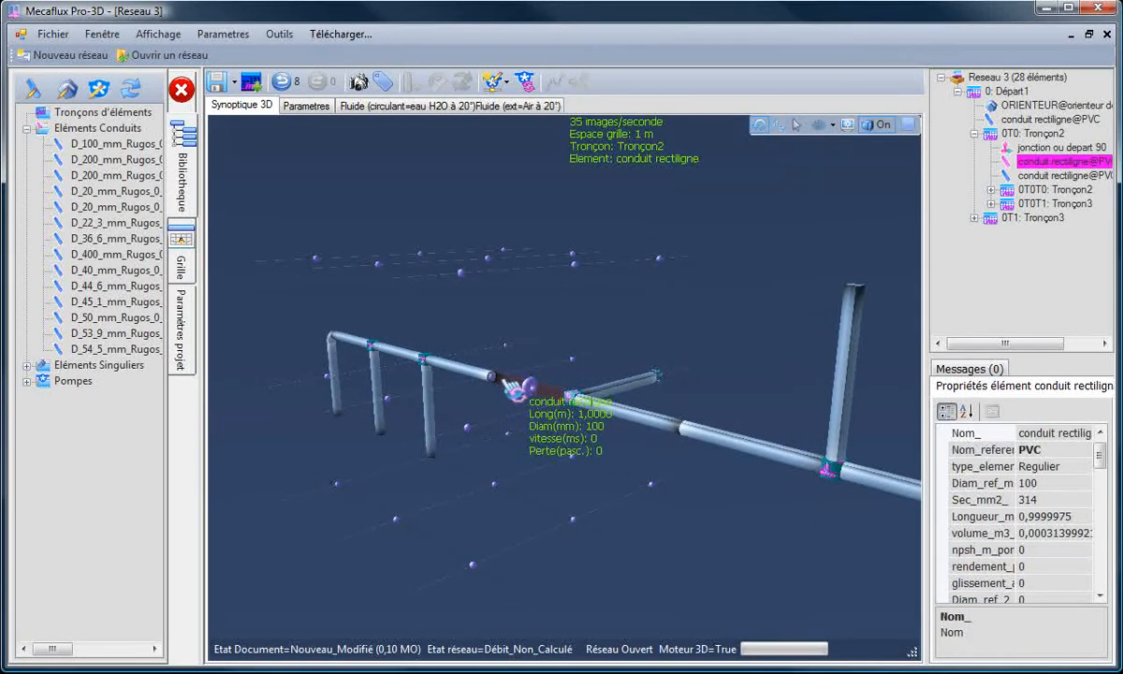
left_click(459, 367)
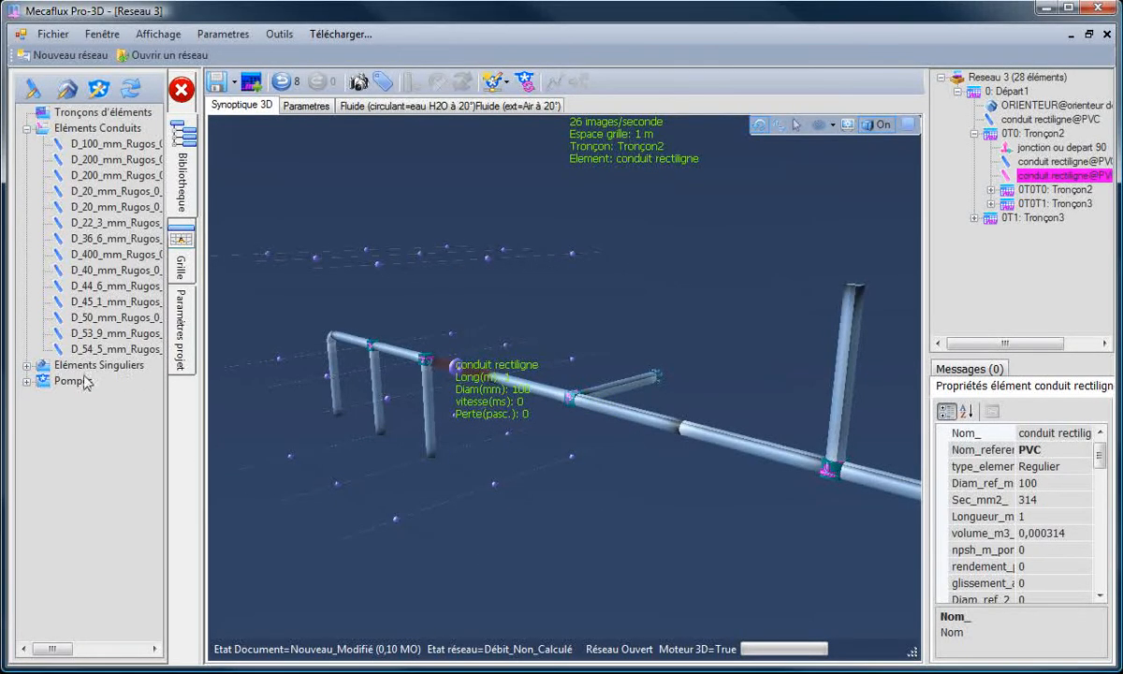
left_click(26, 365)
left_click(98, 365)
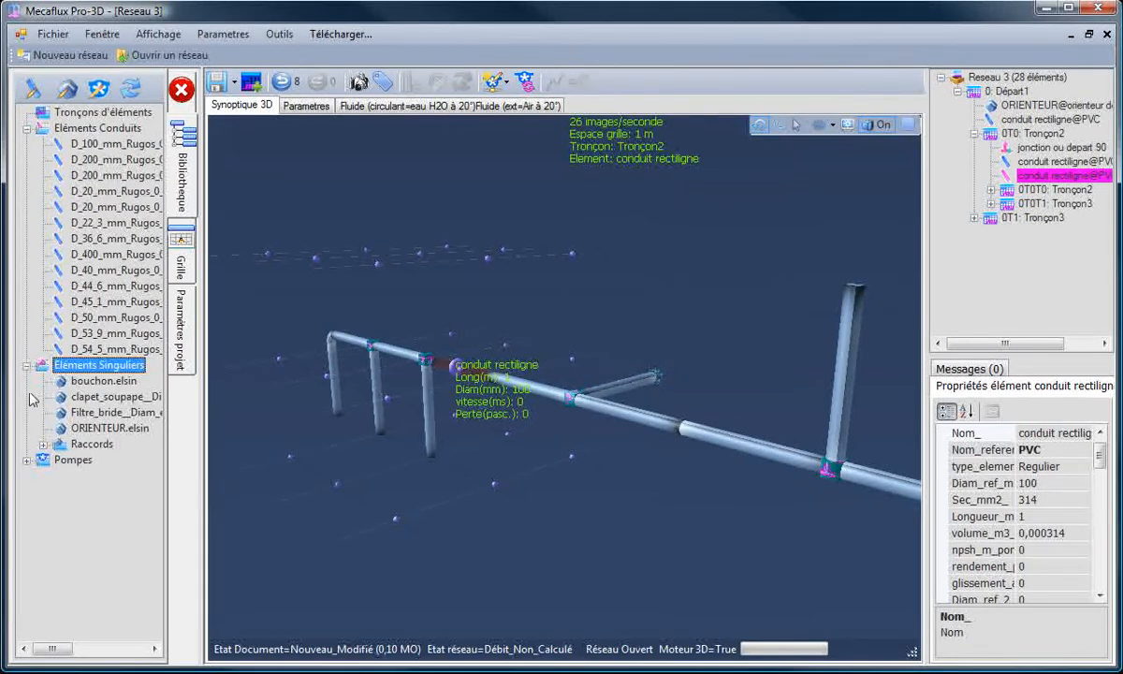
left_click(104, 428)
right_click(89, 432)
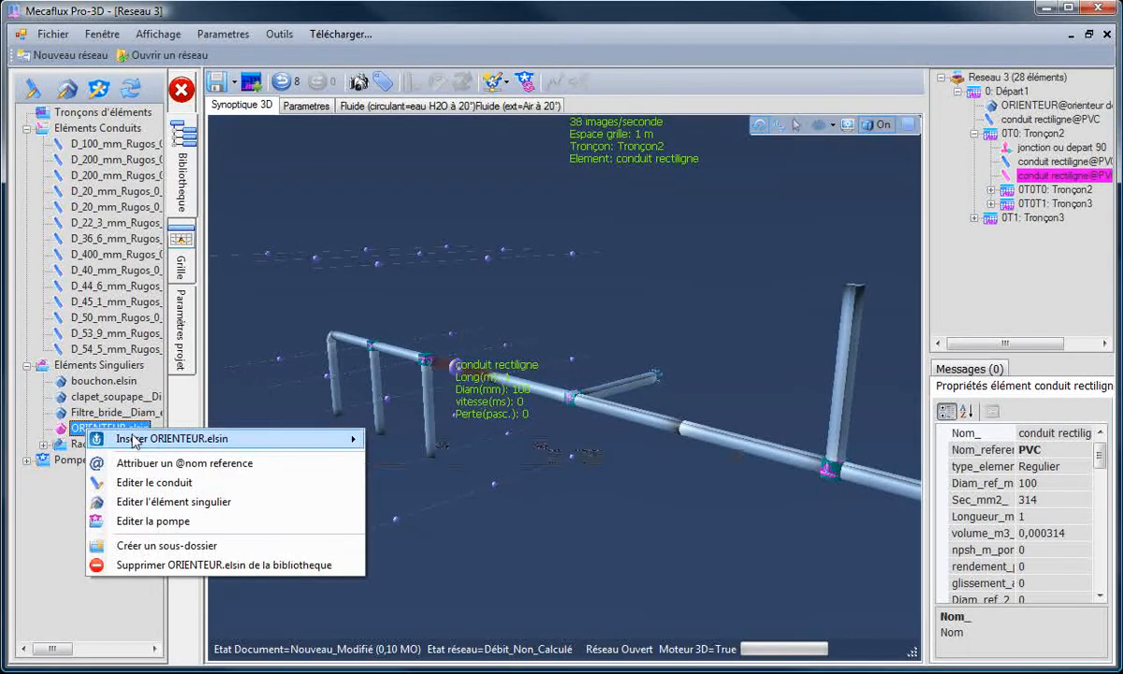
mouse_move(135, 441)
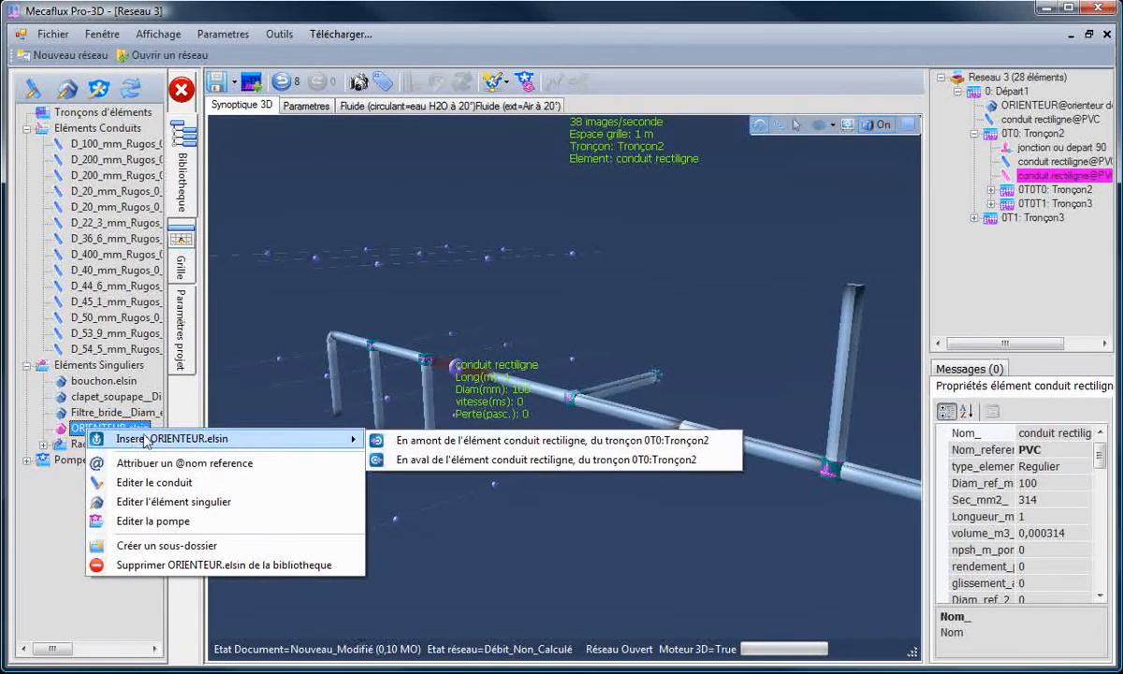
left_click(453, 441)
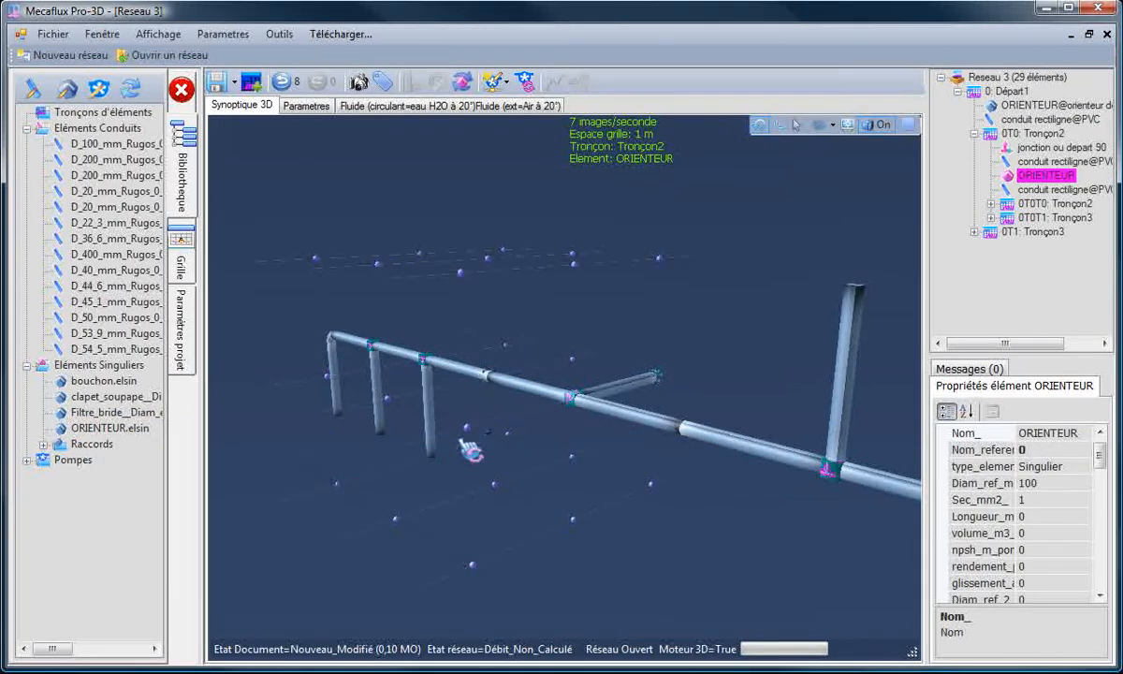
Step: Set the orientation of the new ORIENTEUR in Tronçon2 to 135°, leaving its deviation at 0°
left_click(471, 452)
scroll(502, 463, "up", 5)
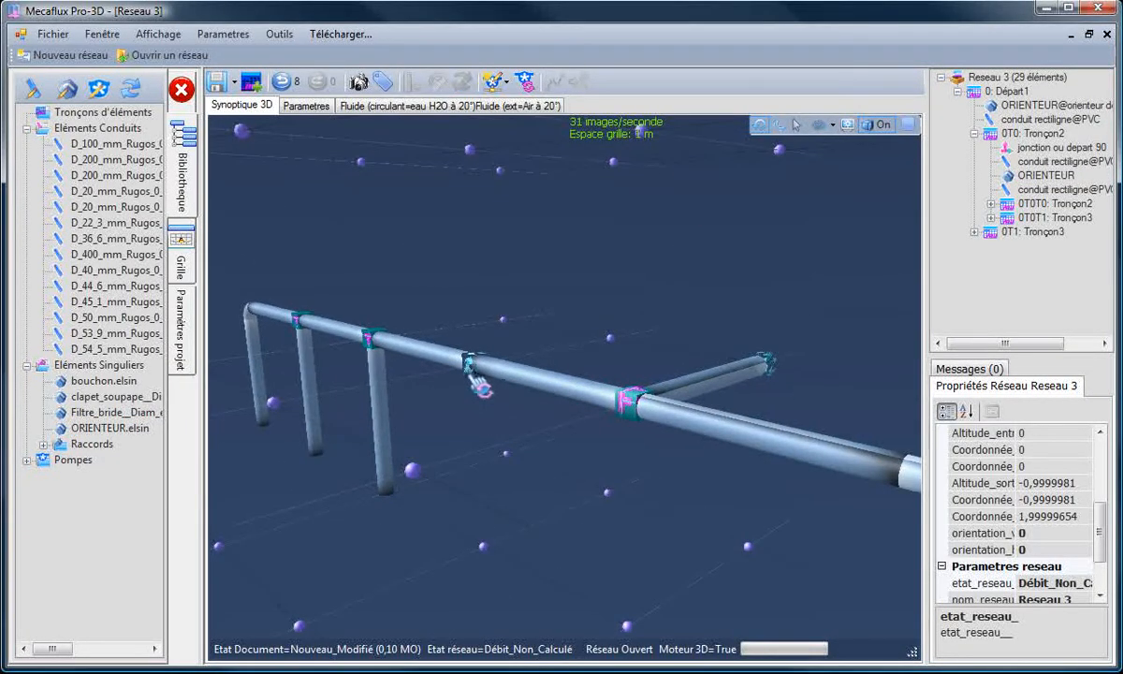
left_click(471, 370)
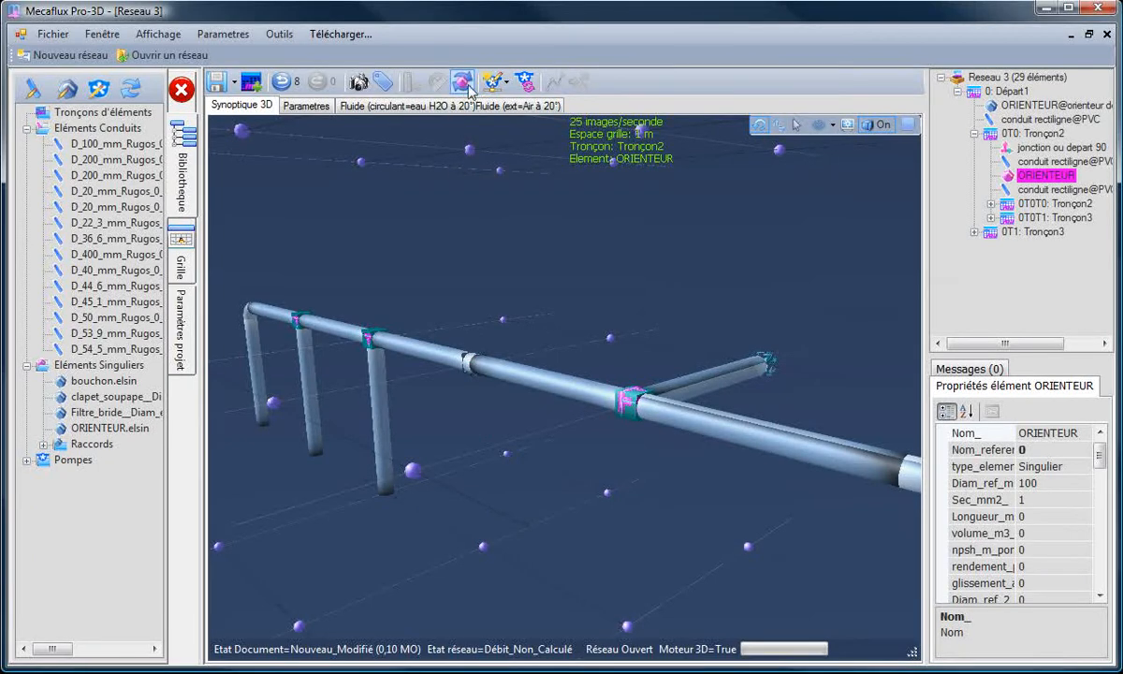
left_click(464, 84)
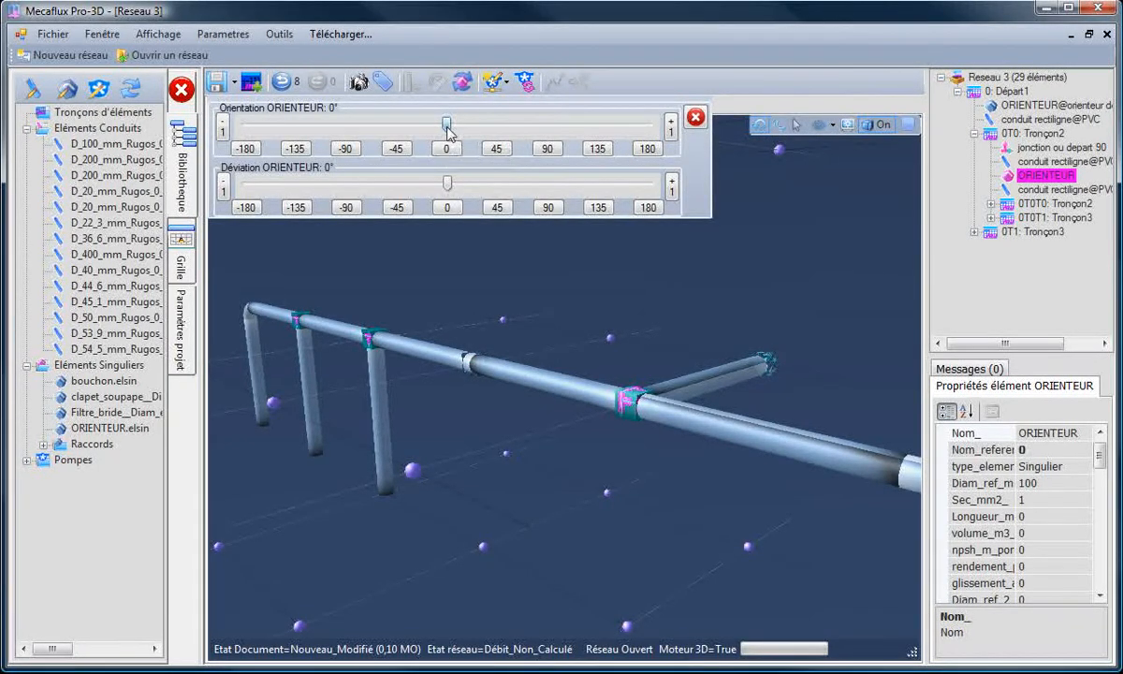
left_click_drag(448, 131, 600, 134)
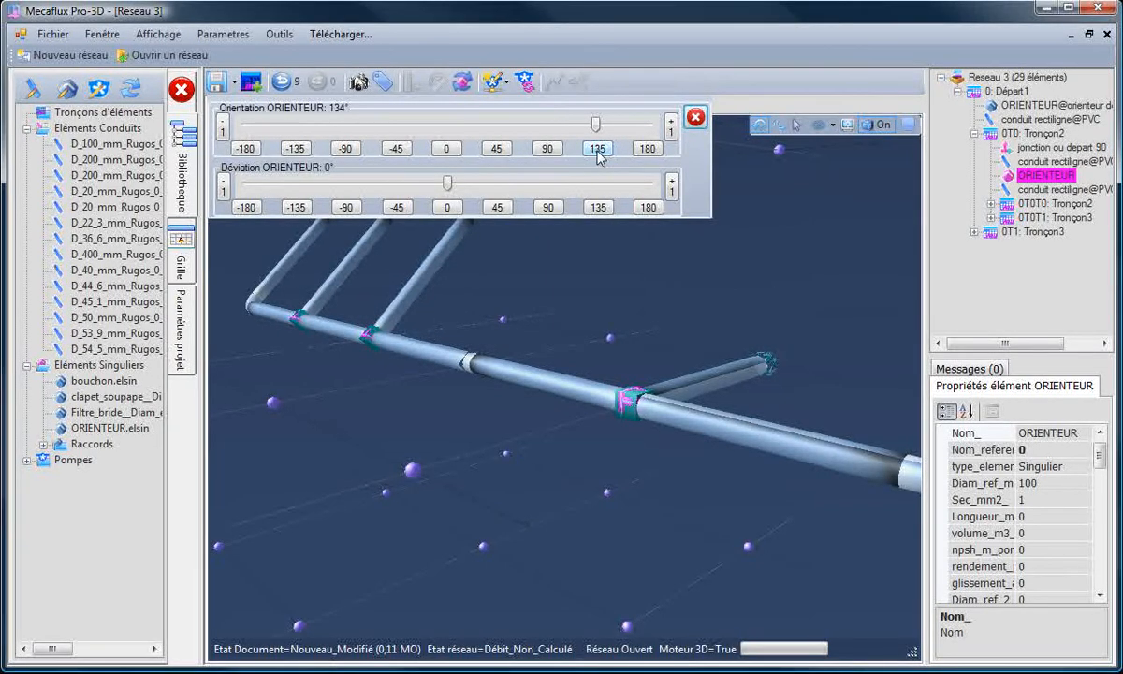
left_click(597, 150)
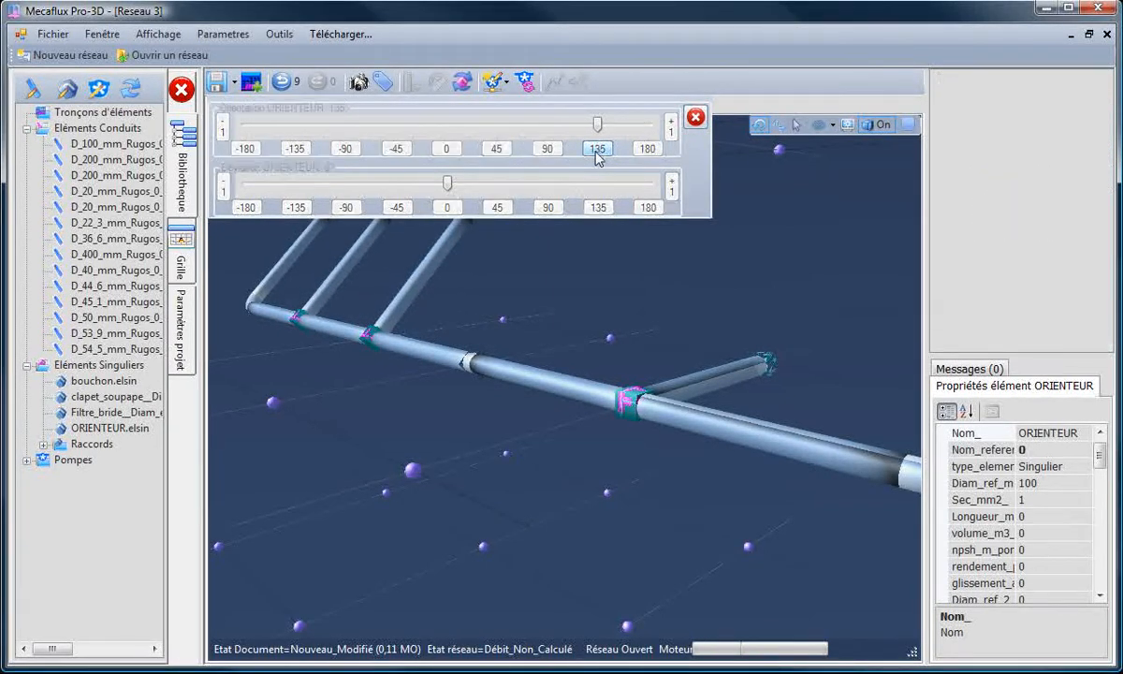
left_click(695, 118)
Step: Insert the library element ORIENTEUR.elsin upstream of the second straight conduit in section 0T1:Tronçon3
left_click_drag(600, 265, 660, 463)
left_click(700, 417)
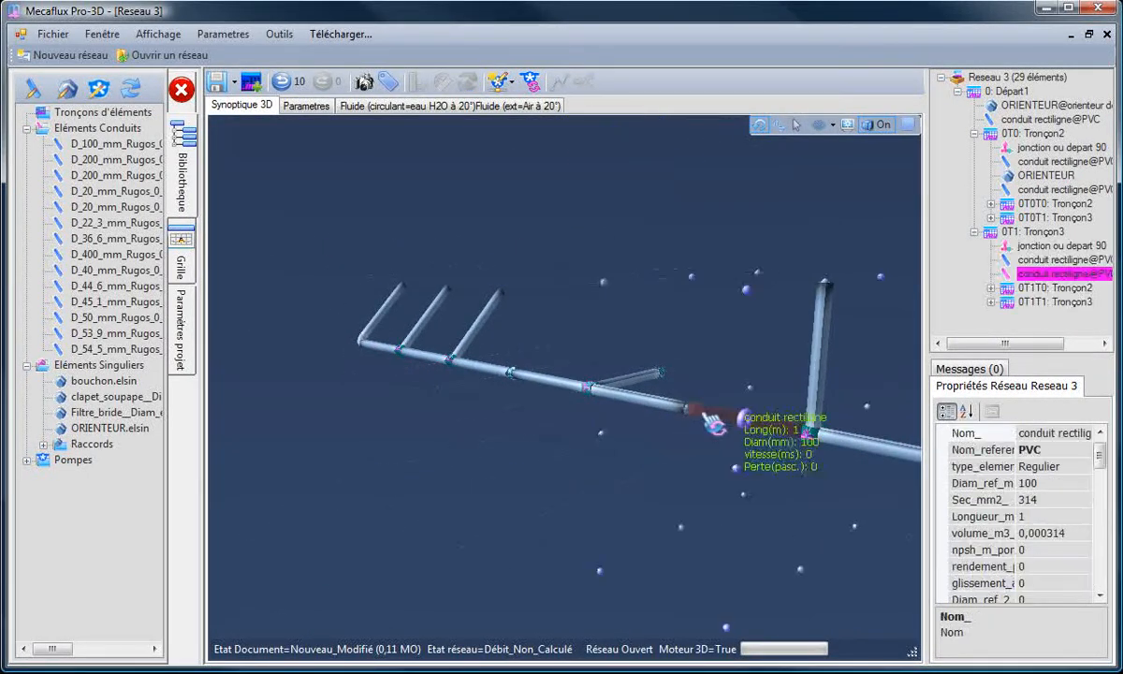
left_click(75, 429)
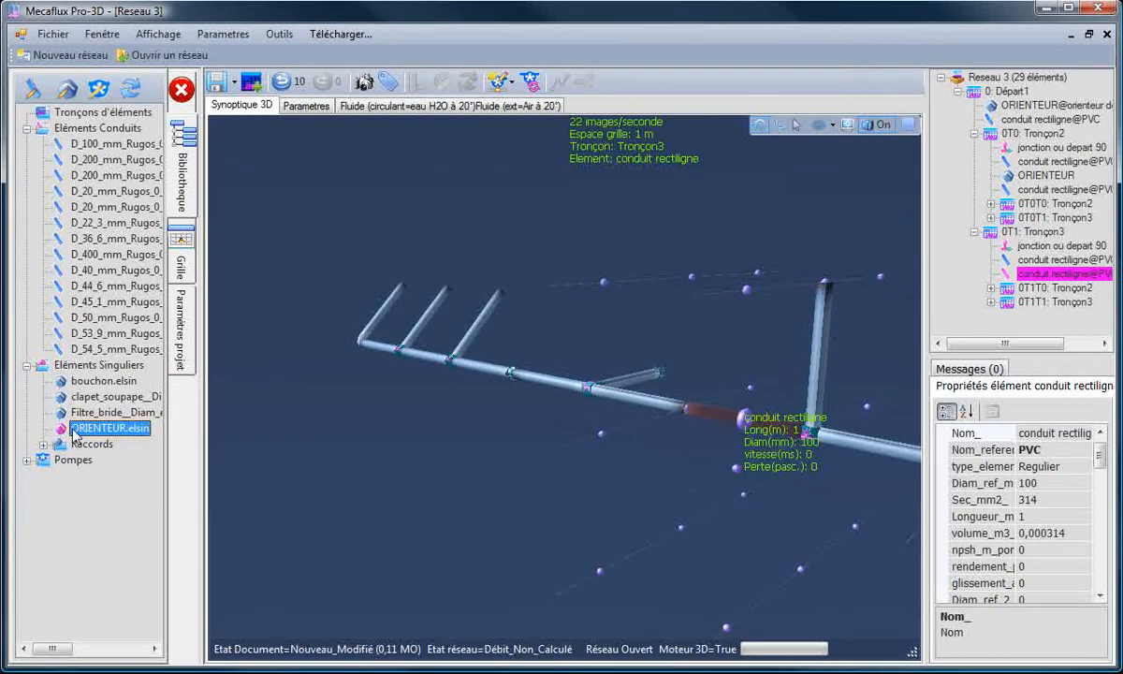
right_click(75, 430)
mouse_move(145, 442)
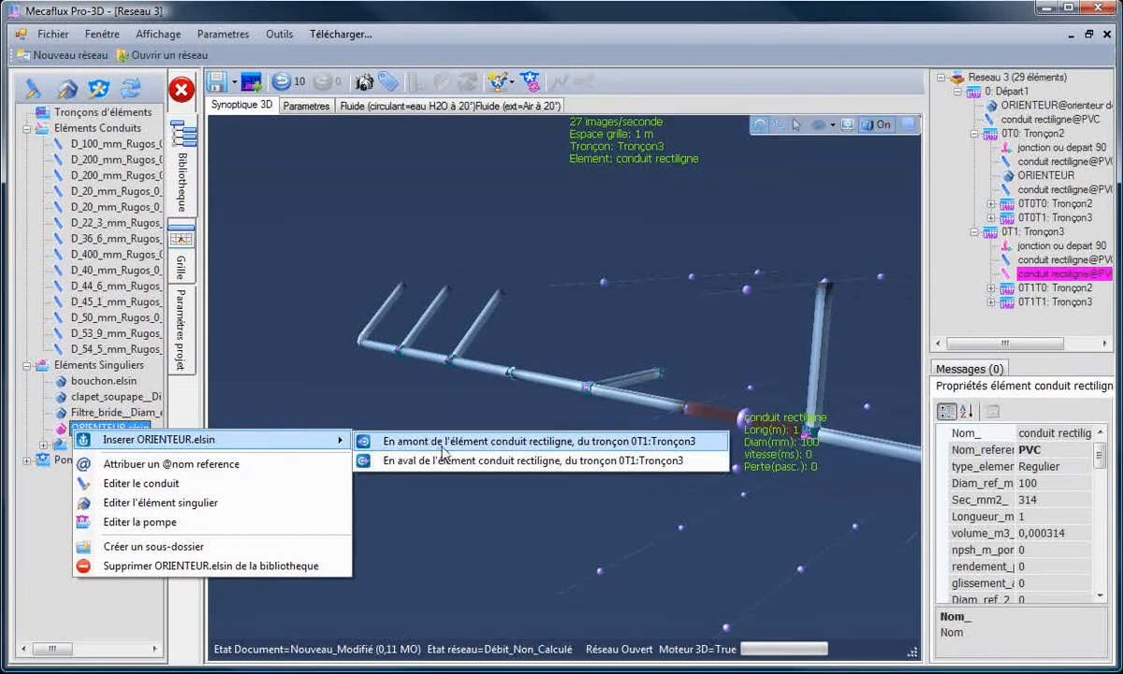
left_click(524, 441)
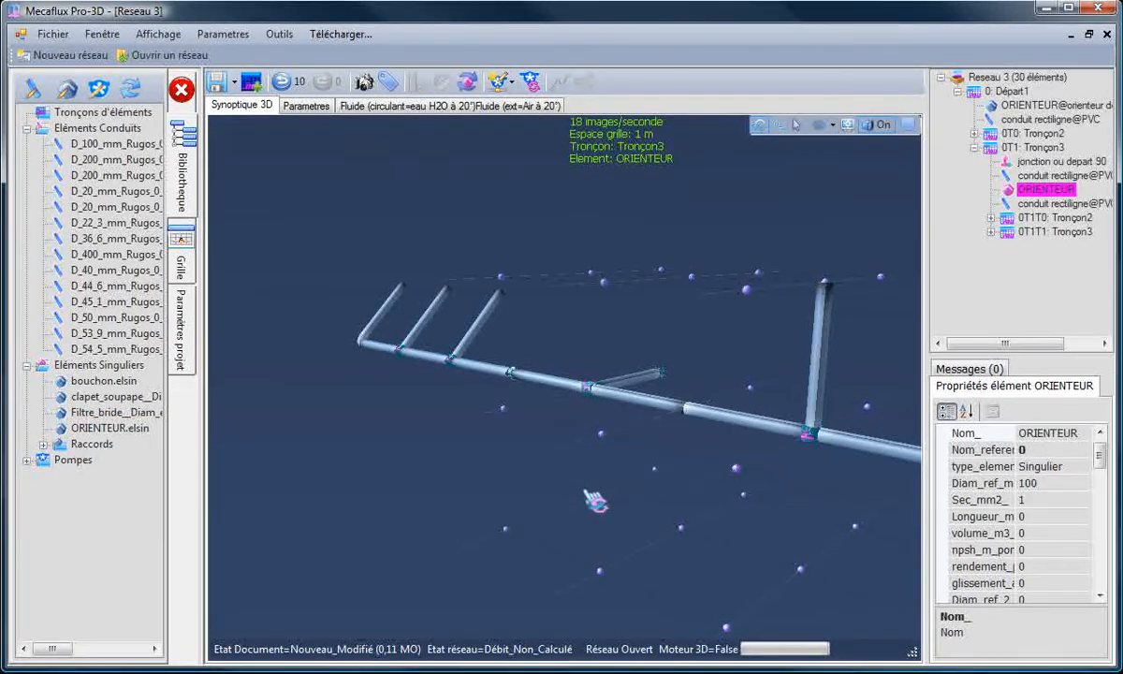
Step: Set the orientation of the new ORIENTEUR in Tronçon3 to 45°
left_click(680, 460)
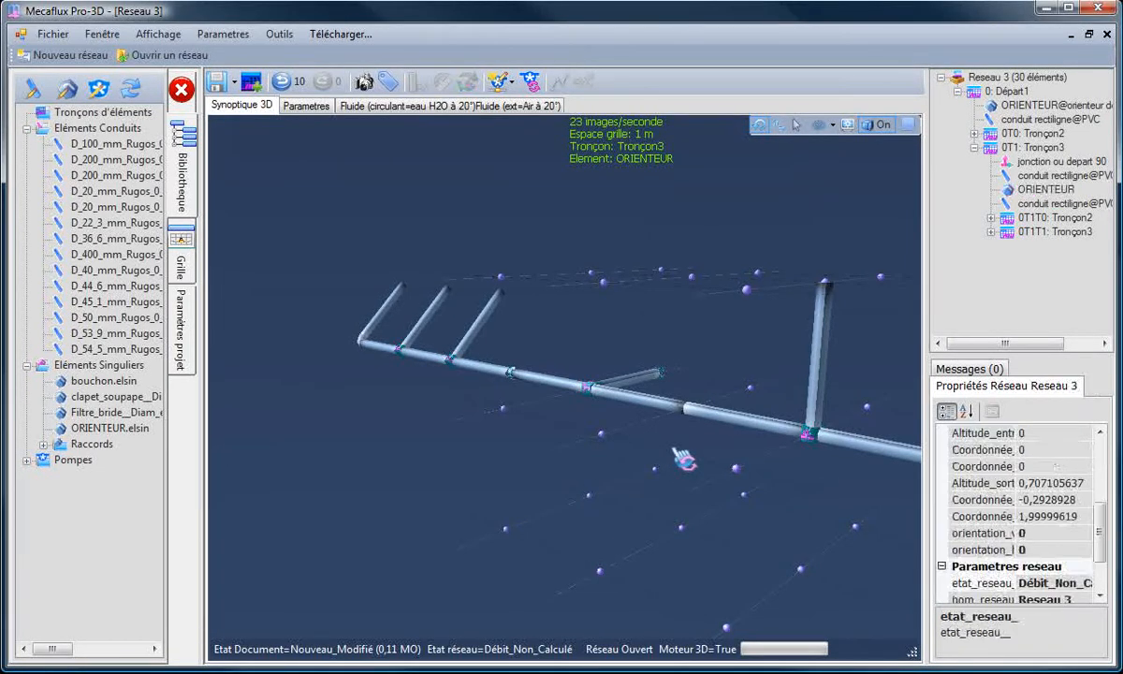
left_click(1044, 189)
left_click(467, 82)
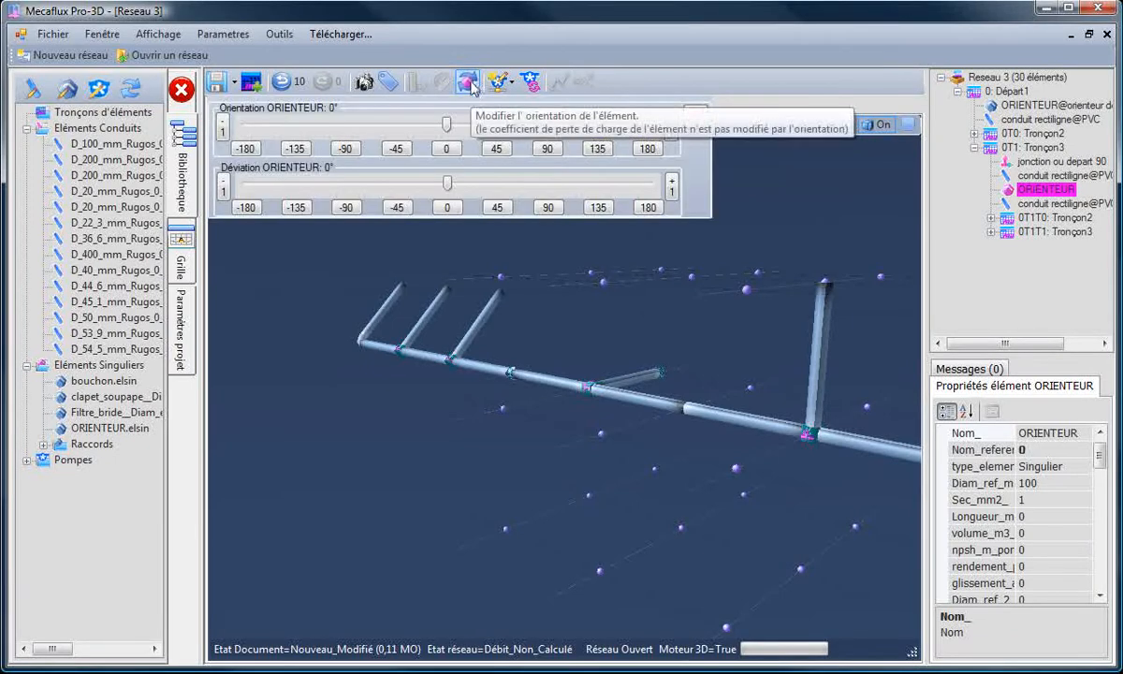
left_click(494, 150)
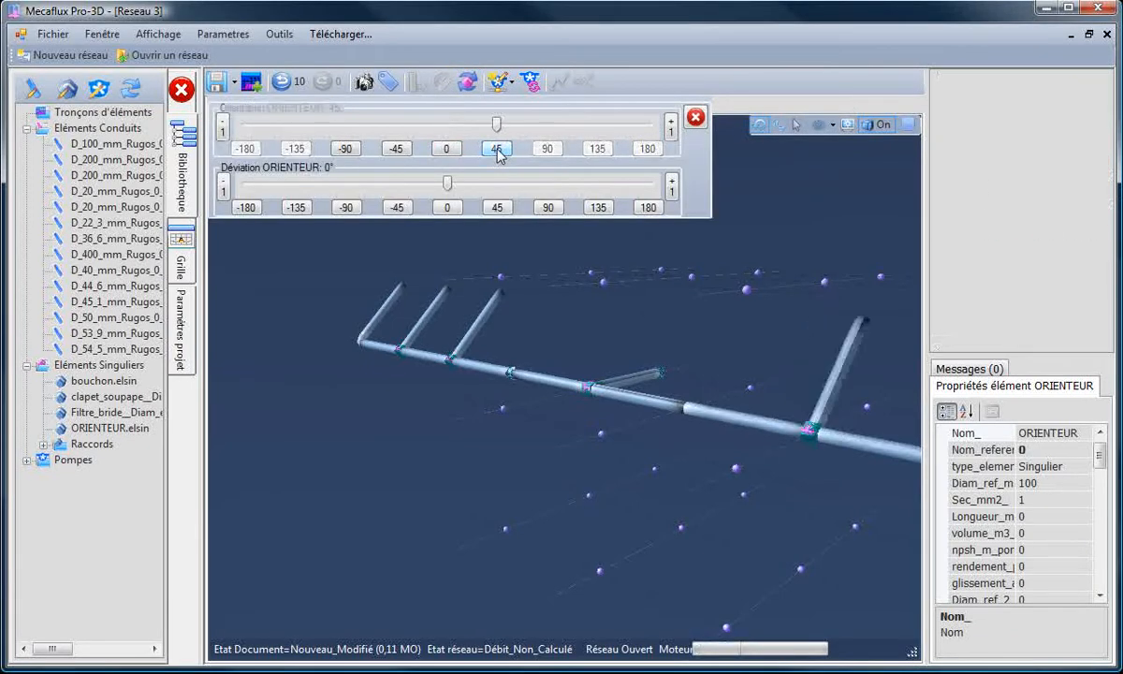
left_click(695, 118)
Step: Insert a convergent cone with a 20 mm outlet and 30° angle downstream of the end conduit after the elbow in 0T1's Tronçon4
left_click_drag(591, 478, 655, 473)
left_click(711, 447)
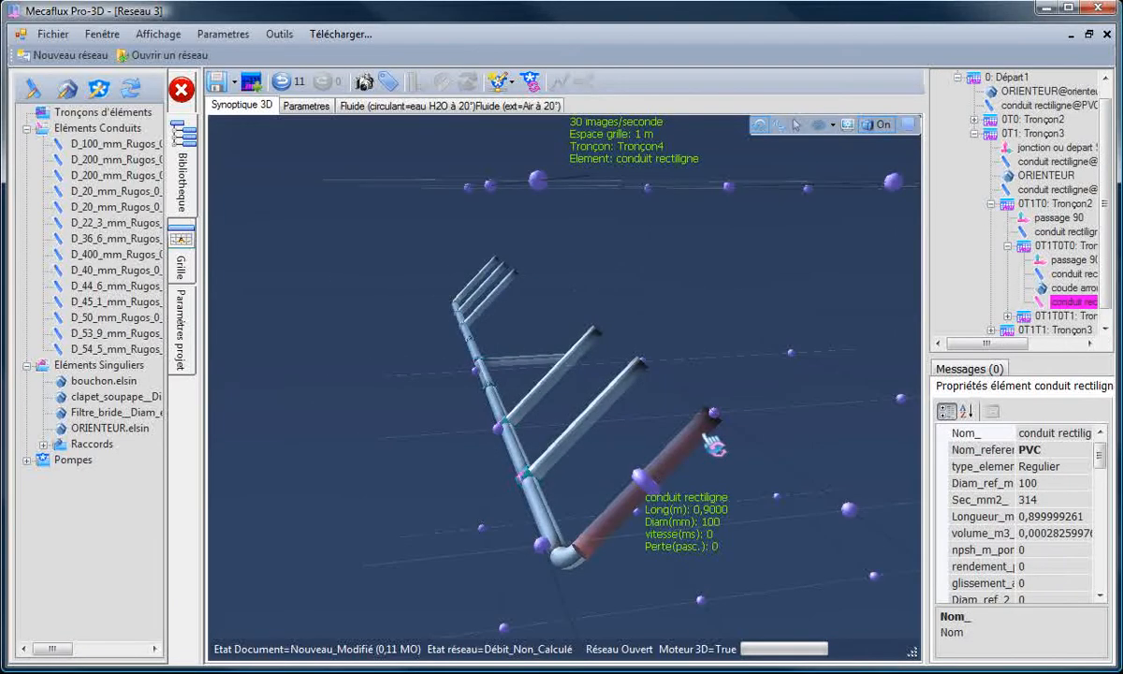
right_click(713, 446)
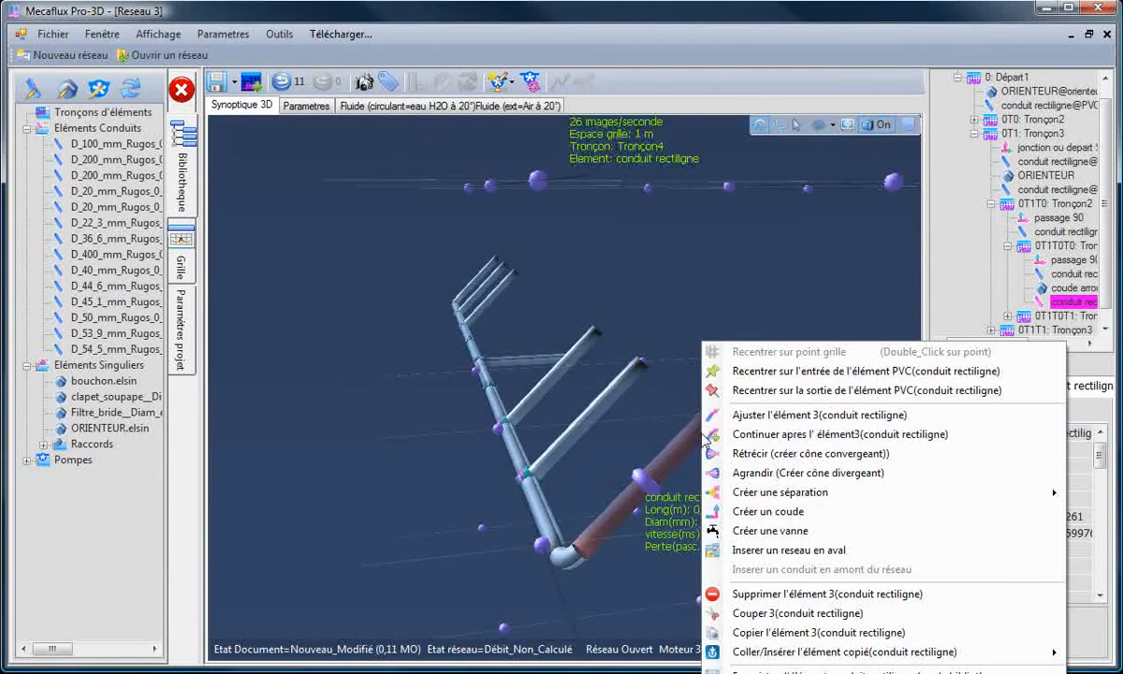
left_click(766, 455)
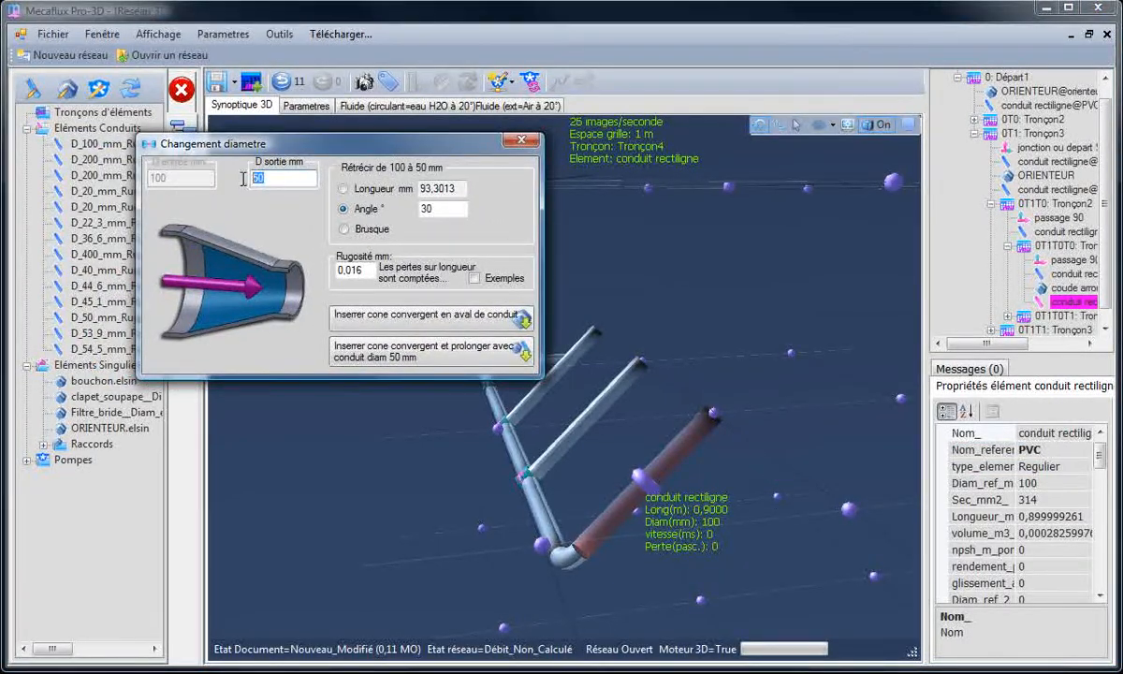
type("20")
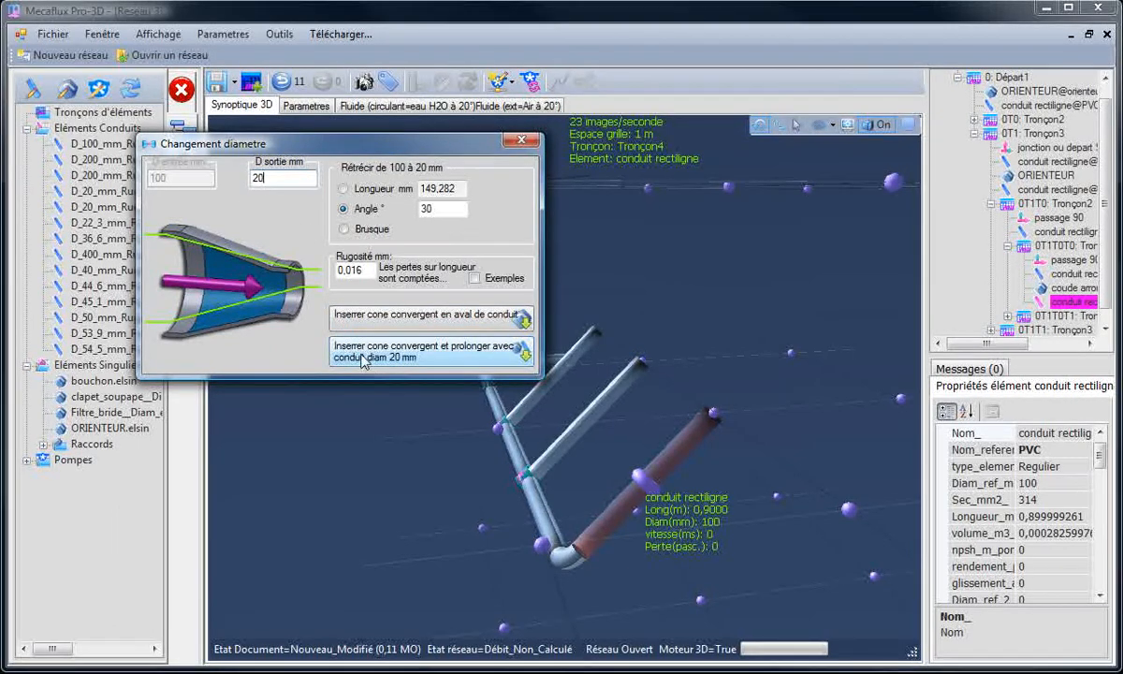
left_click(384, 318)
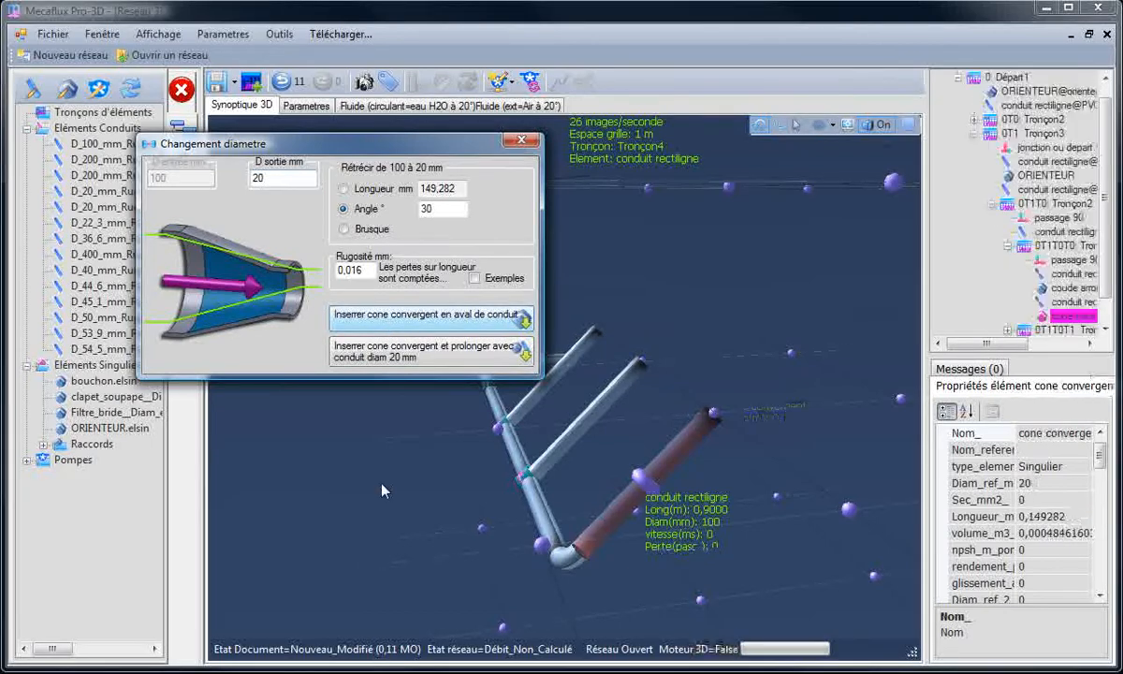
left_click(695, 504)
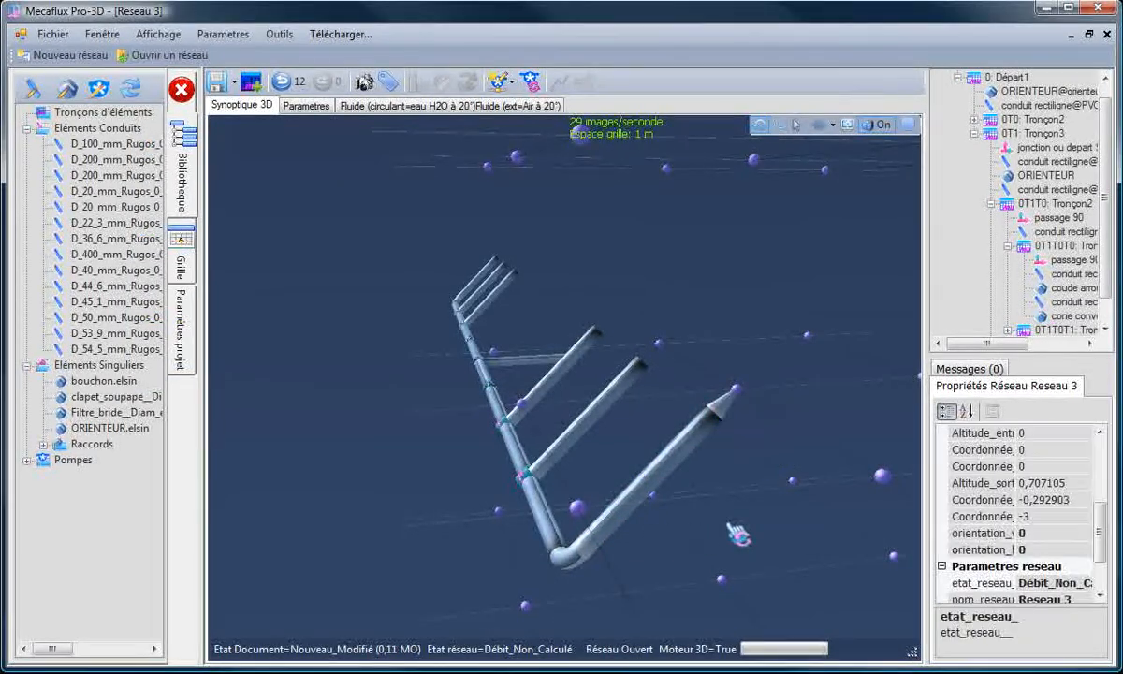
Step: Copy the convergent cone from 0T1's Tronçon4 and insert it downstream of the straight conduit in 0T1T0T1:Tronçon5
left_click(738, 416)
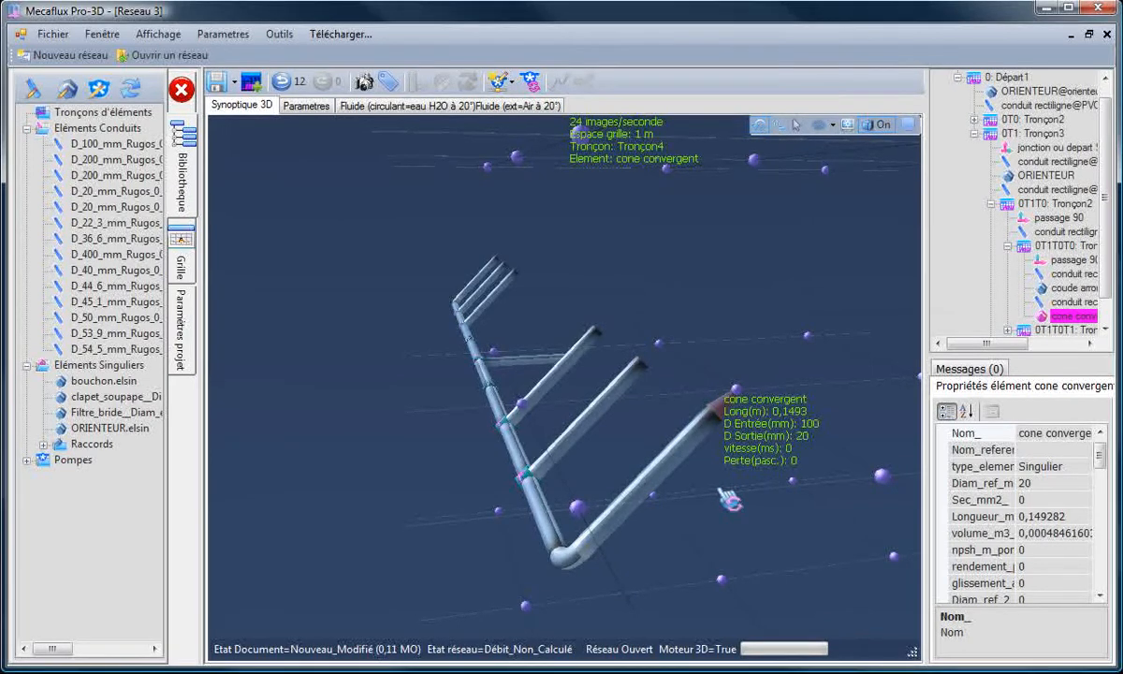
right_click(728, 405)
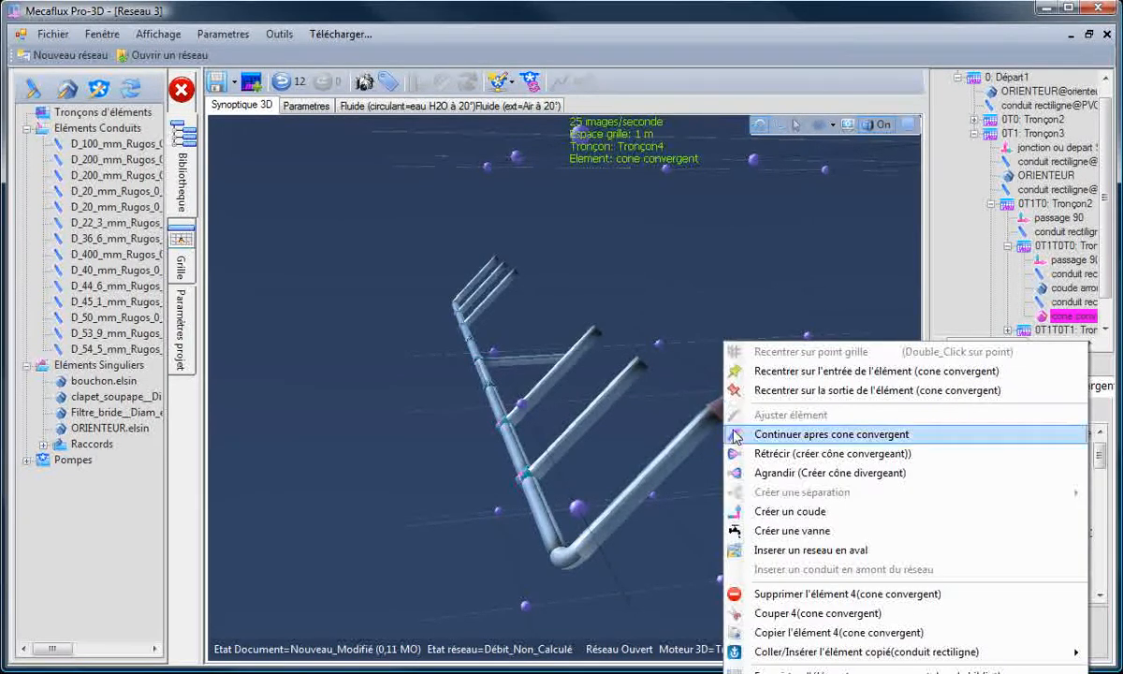
left_click(809, 635)
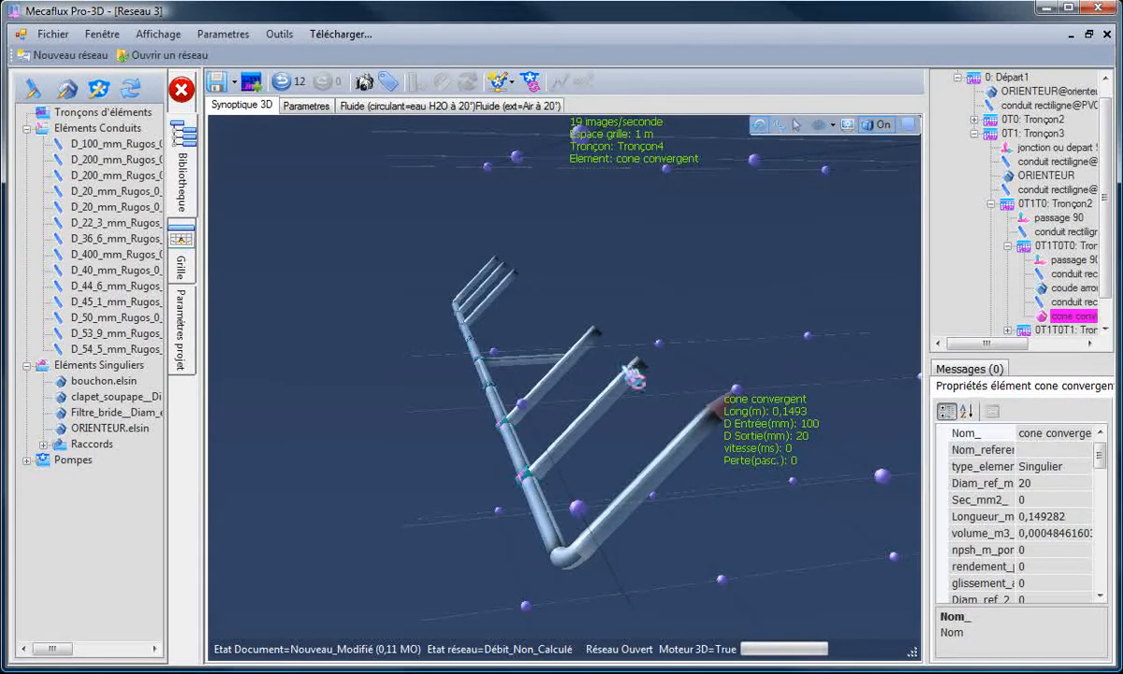
left_click(648, 382)
right_click(648, 382)
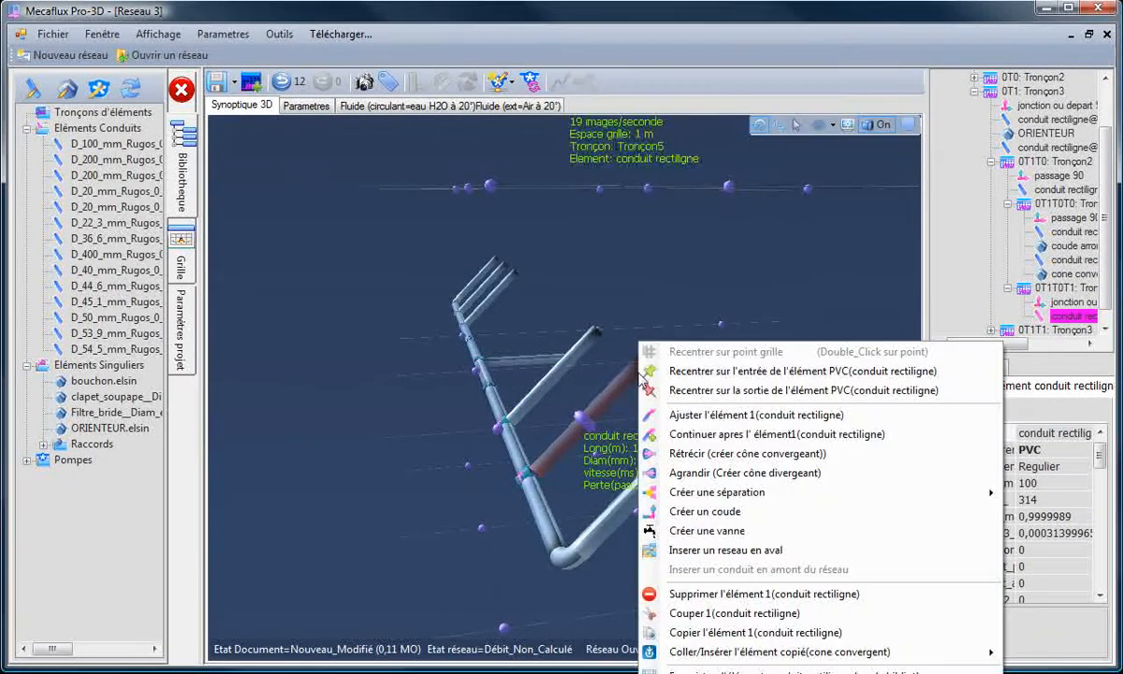
mouse_move(728, 656)
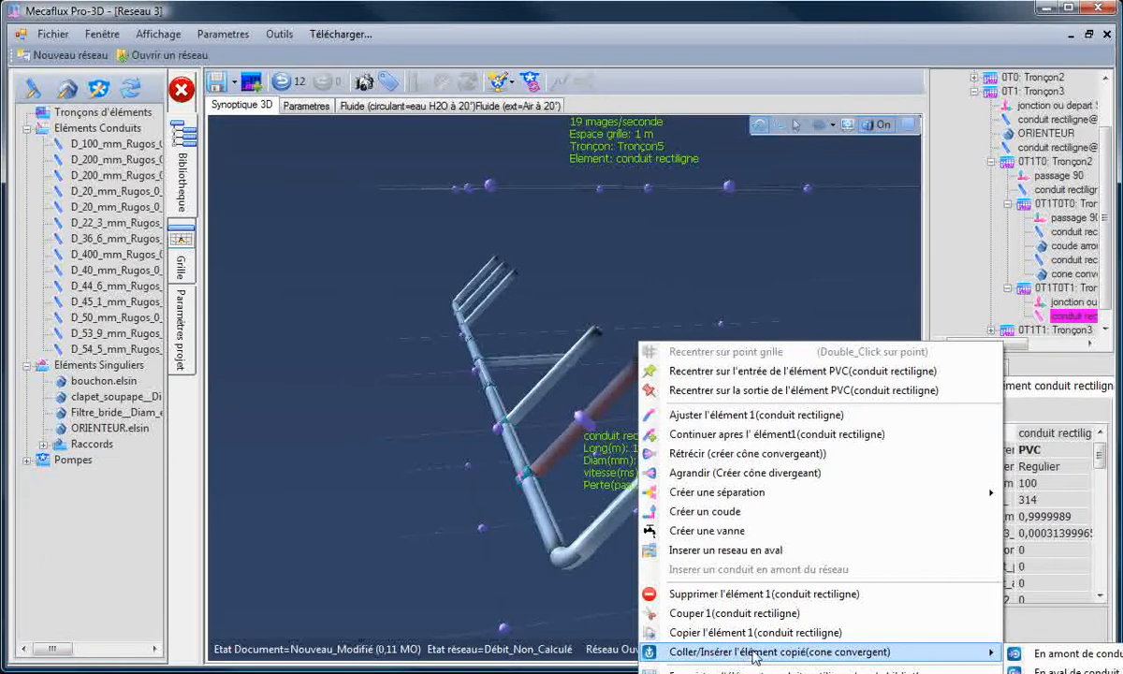
left_click(1058, 658)
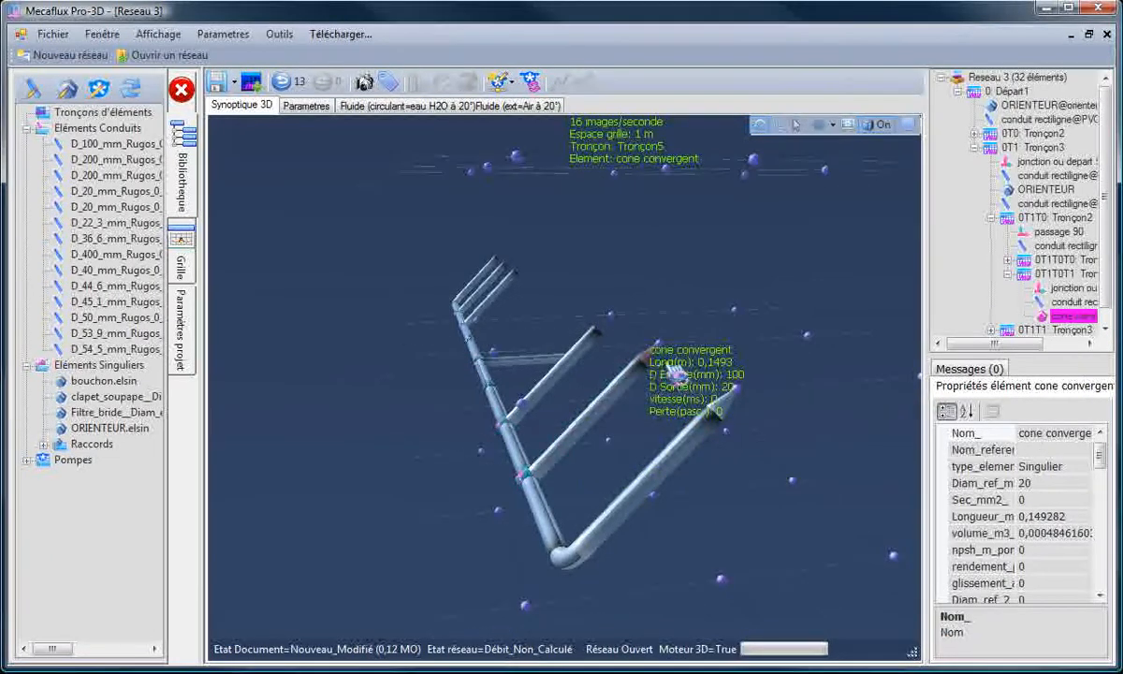
Step: Paste the copied convergent cone at the end of the straight branch conduit in 0T1T1:Tronçon3
left_click(683, 371)
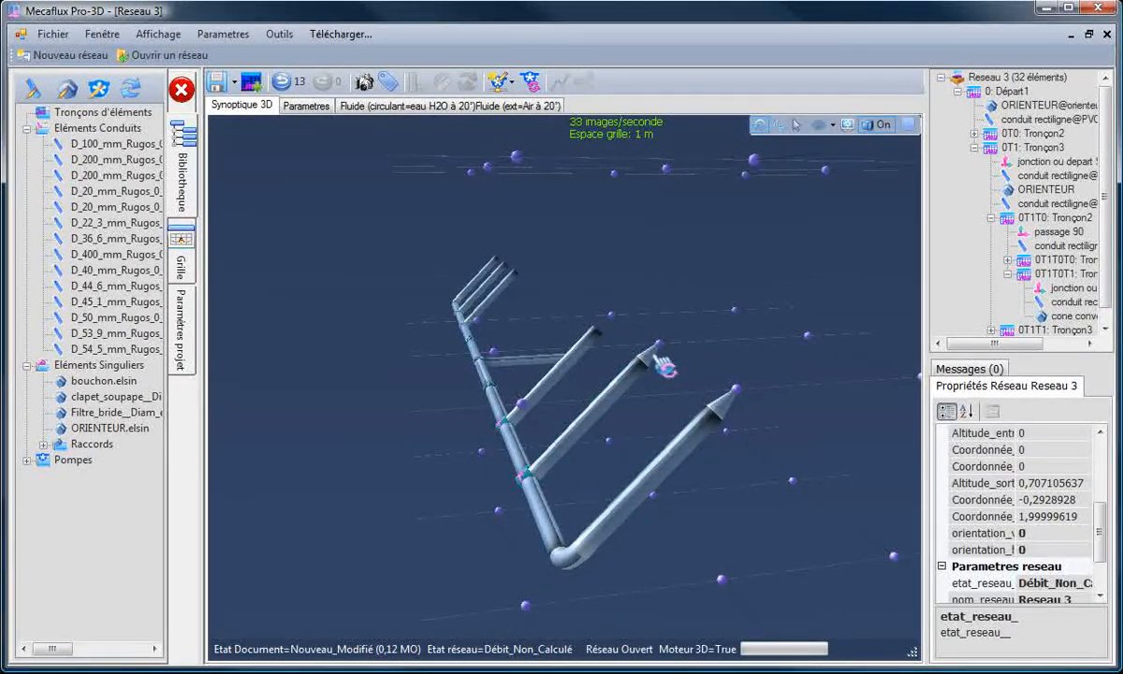
left_click(661, 365)
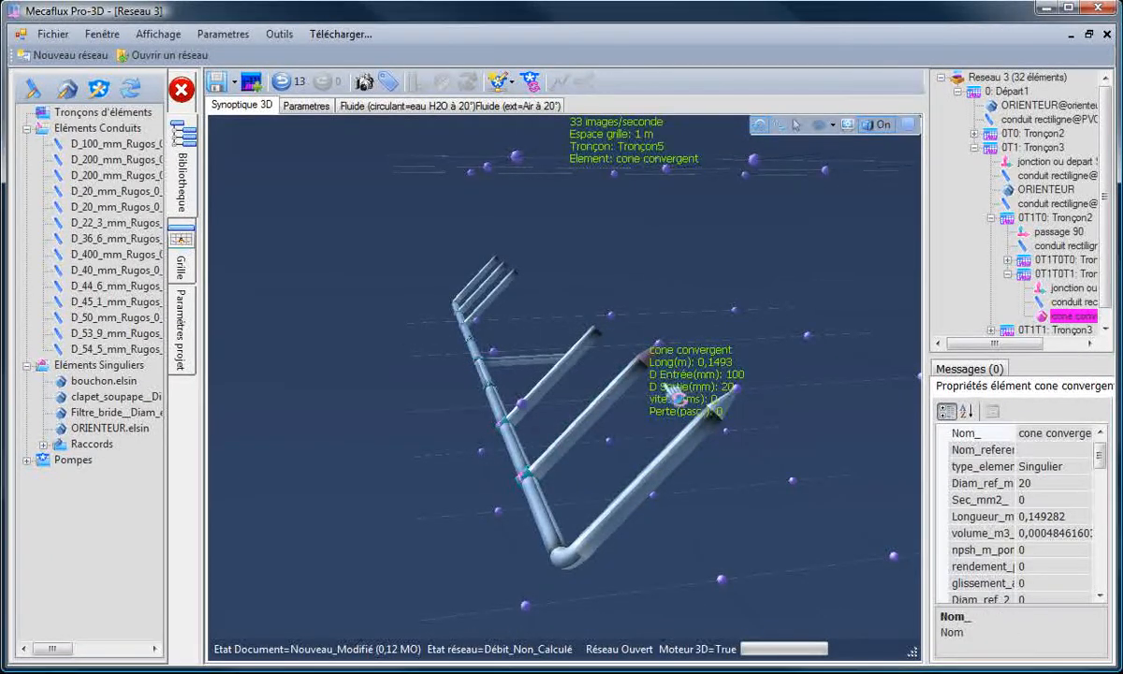
left_click(604, 346)
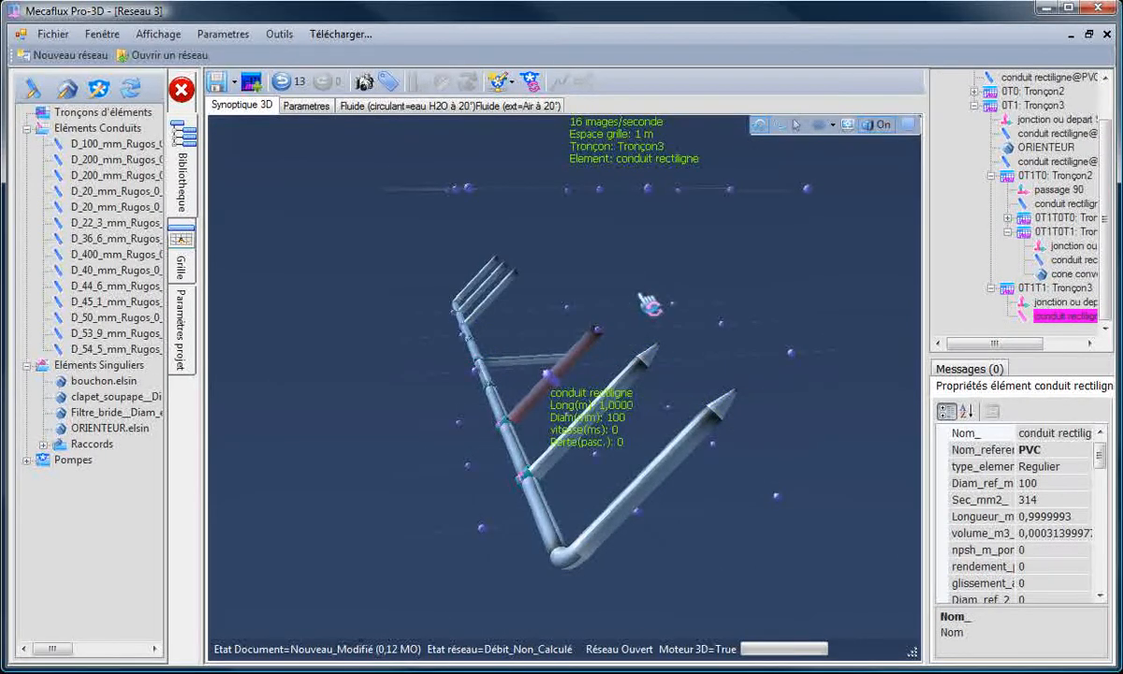
key("ctrl+v")
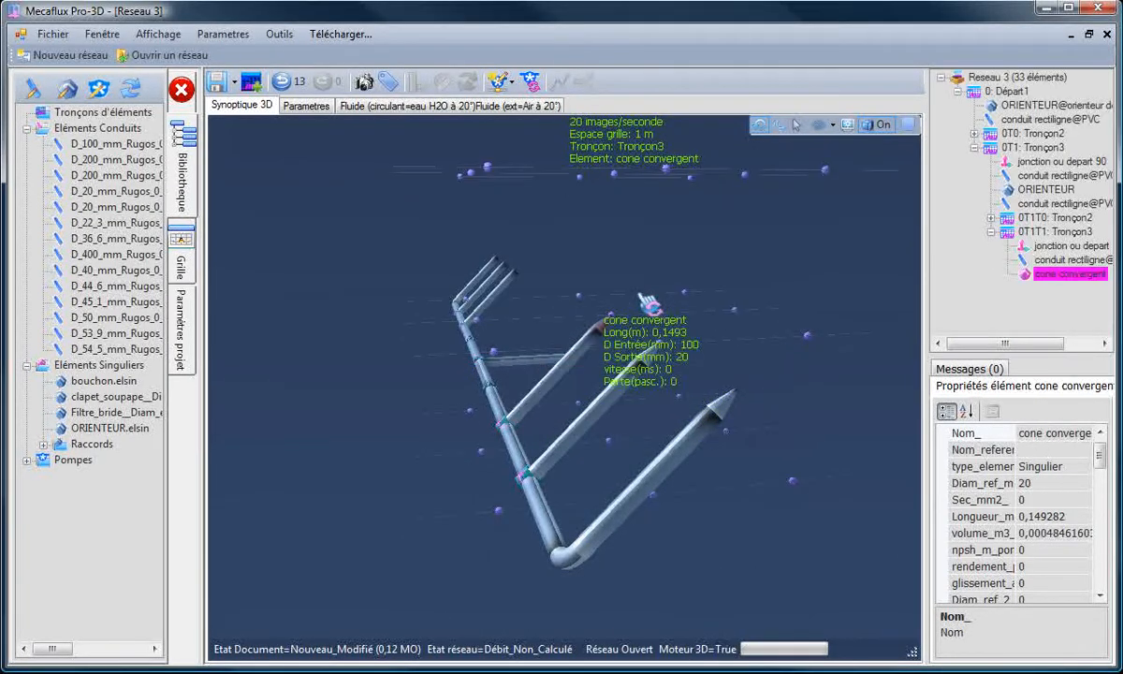
Step: Paste the copied convergent cone onto the three branch outlets of the opposite manifold, under section 0T0:Tronçon2
left_click(502, 284)
left_click_drag(431, 370, 454, 373)
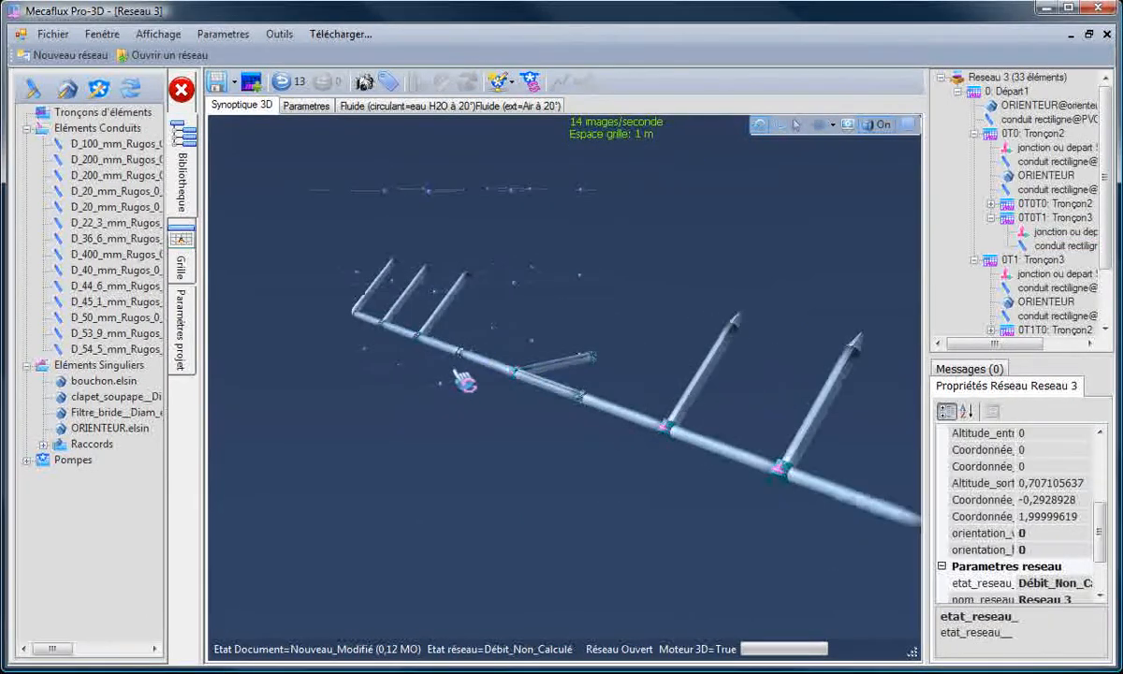
left_click(476, 297)
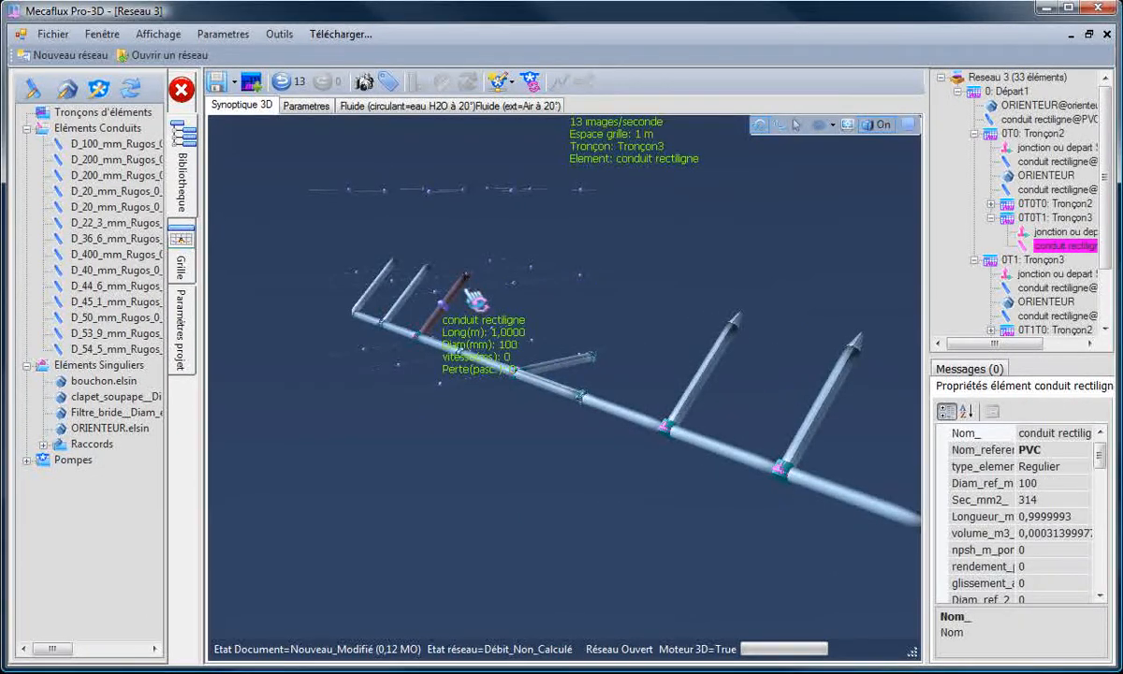
key("ctrl+v")
left_click(402, 276)
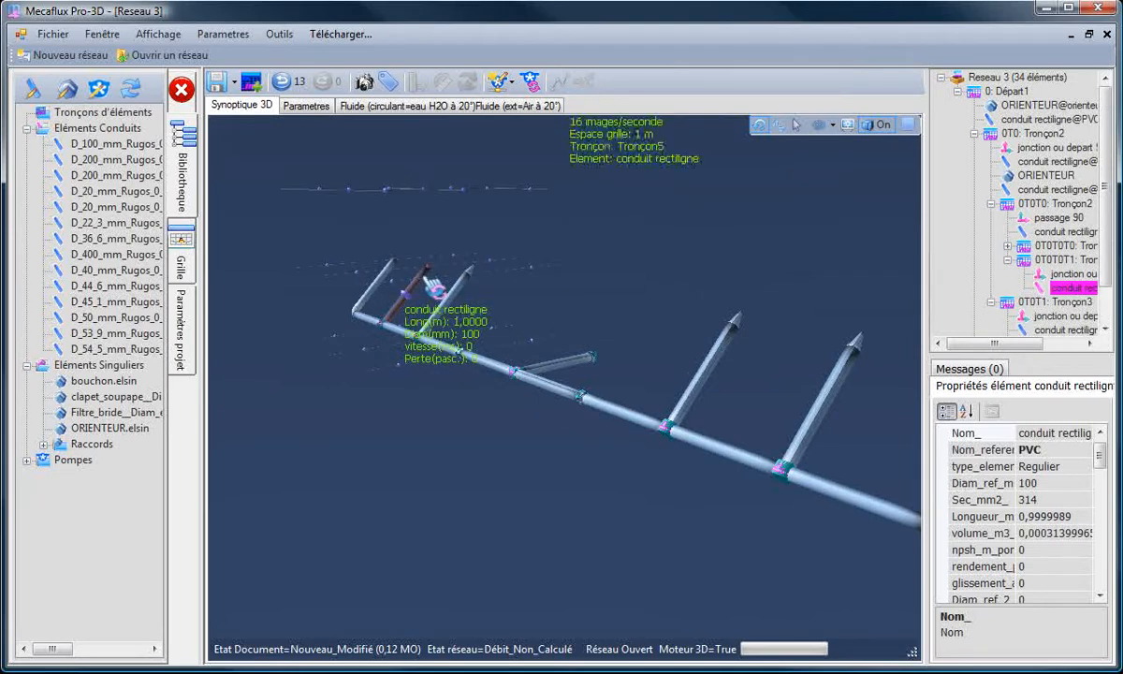
key("ctrl+v")
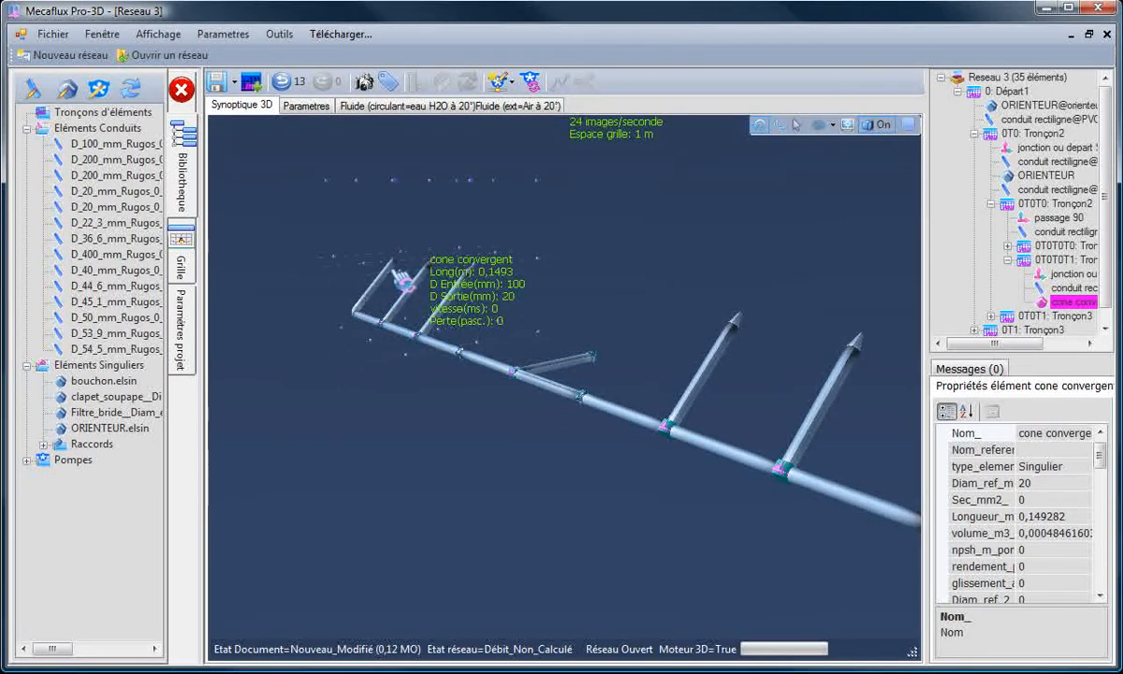
left_click(373, 266)
key("ctrl+v")
left_click_drag(382, 433, 520, 503)
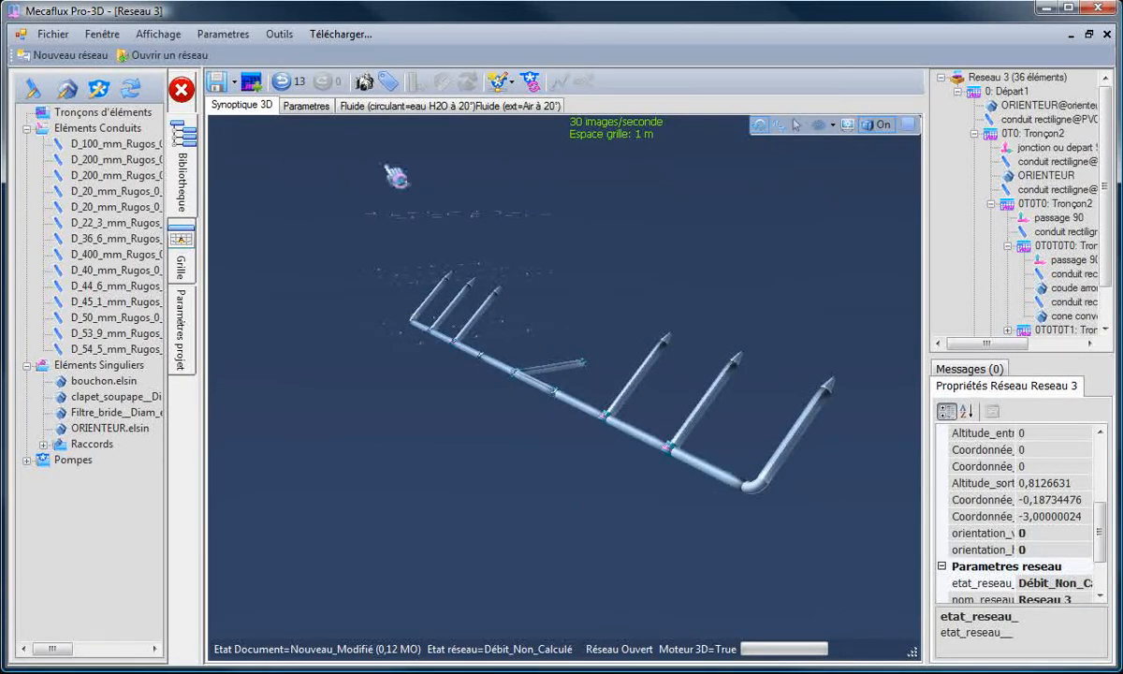
Step: Create a test generator delivering 10 m3/h at the network inlet and acknowledge the theoretical flow result
left_click_drag(395, 176, 625, 335)
left_click(604, 375)
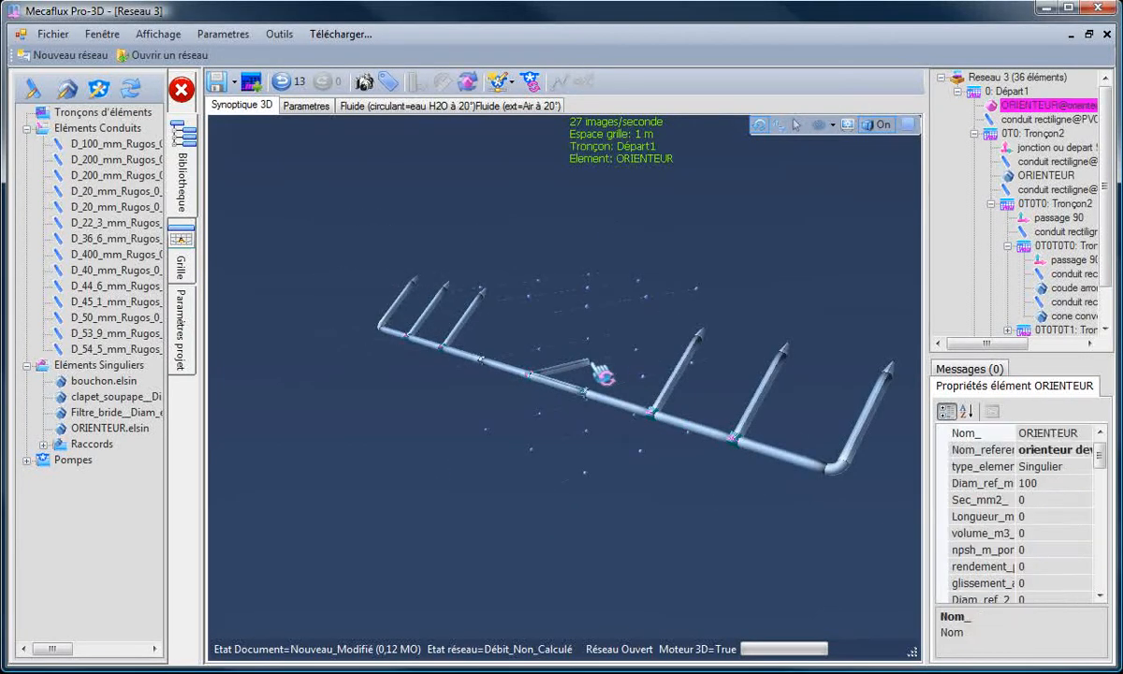
left_click_drag(519, 433, 647, 435)
left_click(498, 81)
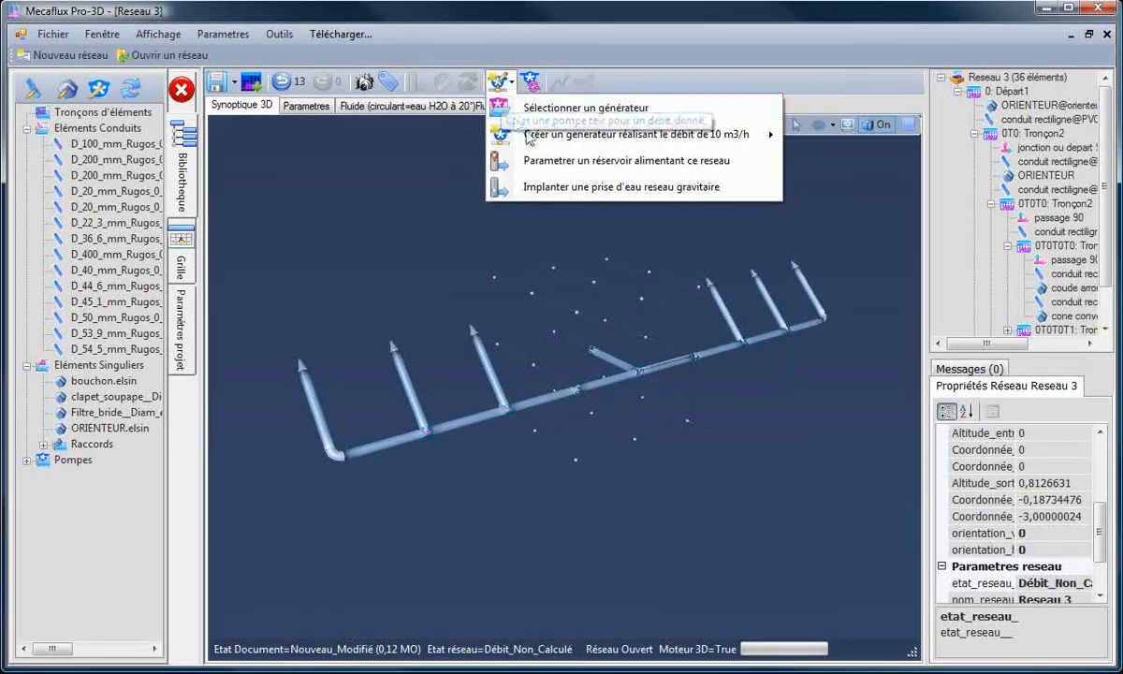
mouse_move(551, 145)
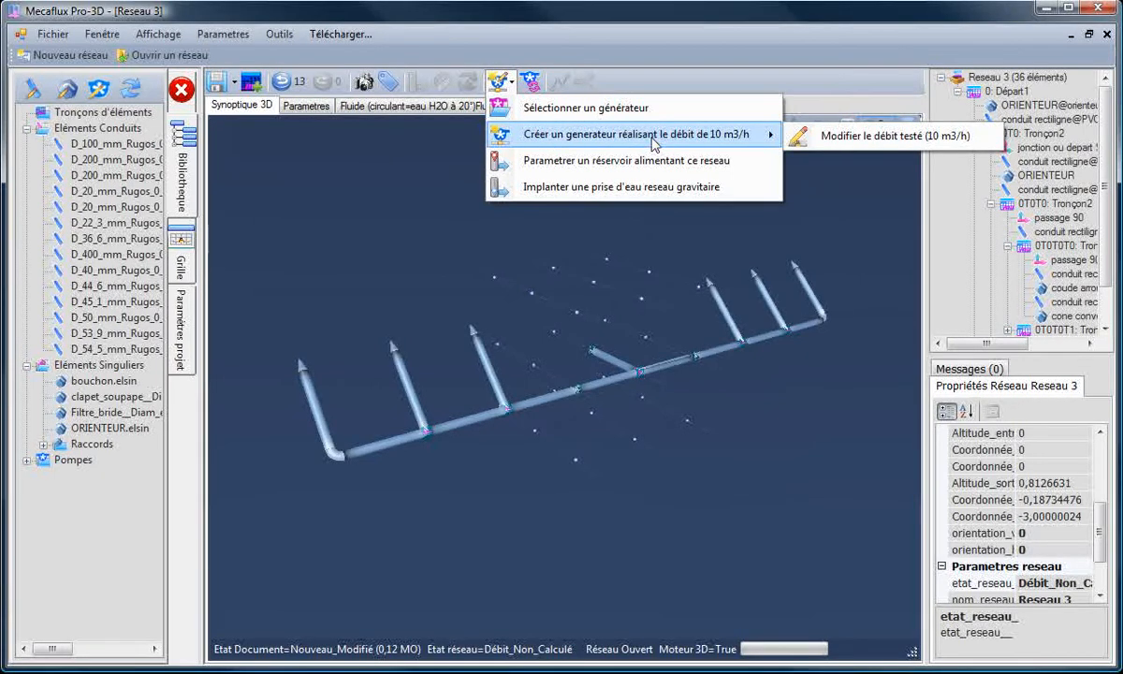
left_click(573, 140)
left_click(494, 219)
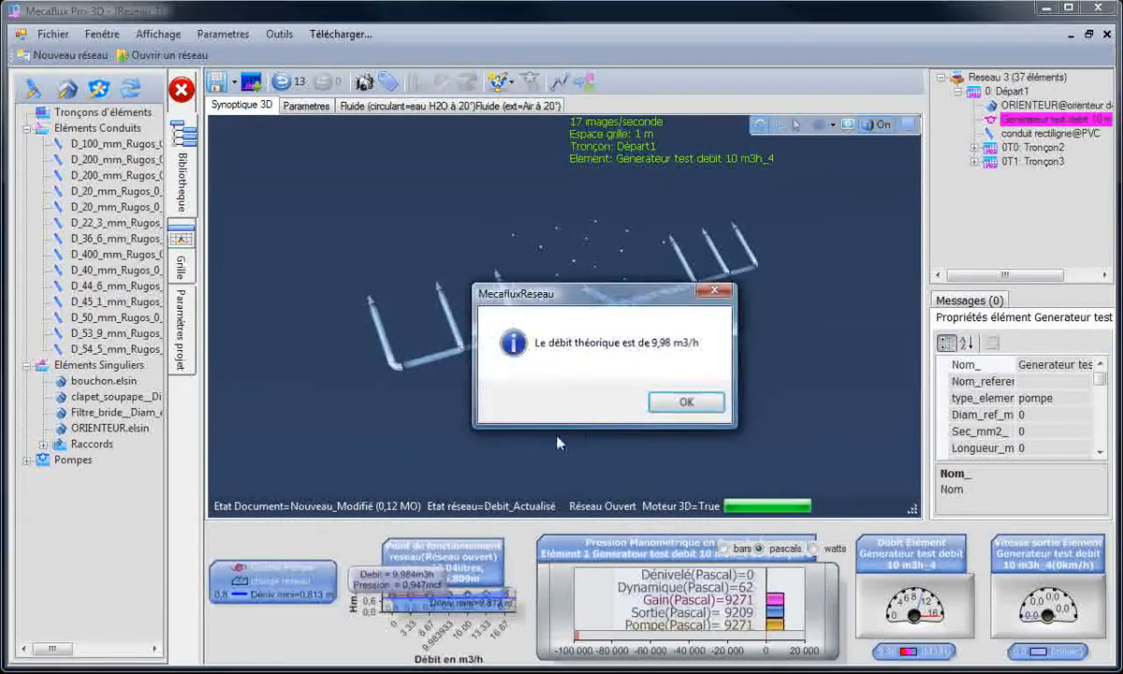
left_click(686, 402)
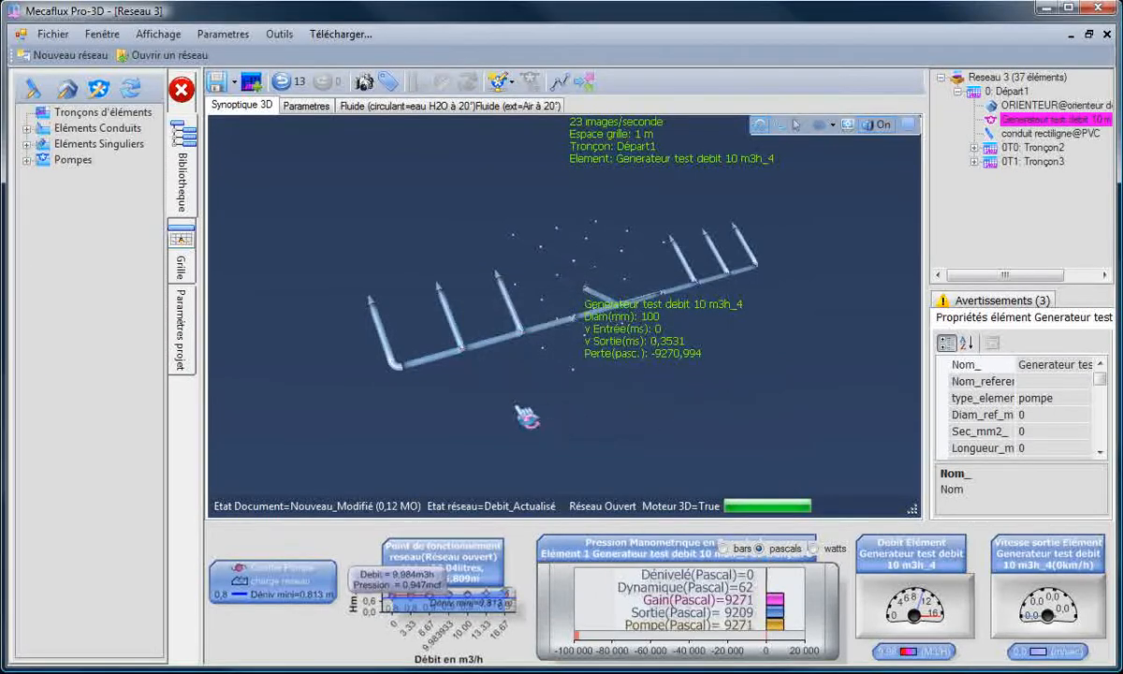
Step: Hide the element library and start a particle trajectory test with 1000 particles
left_click(492, 394)
left_click_drag(491, 394, 423, 337)
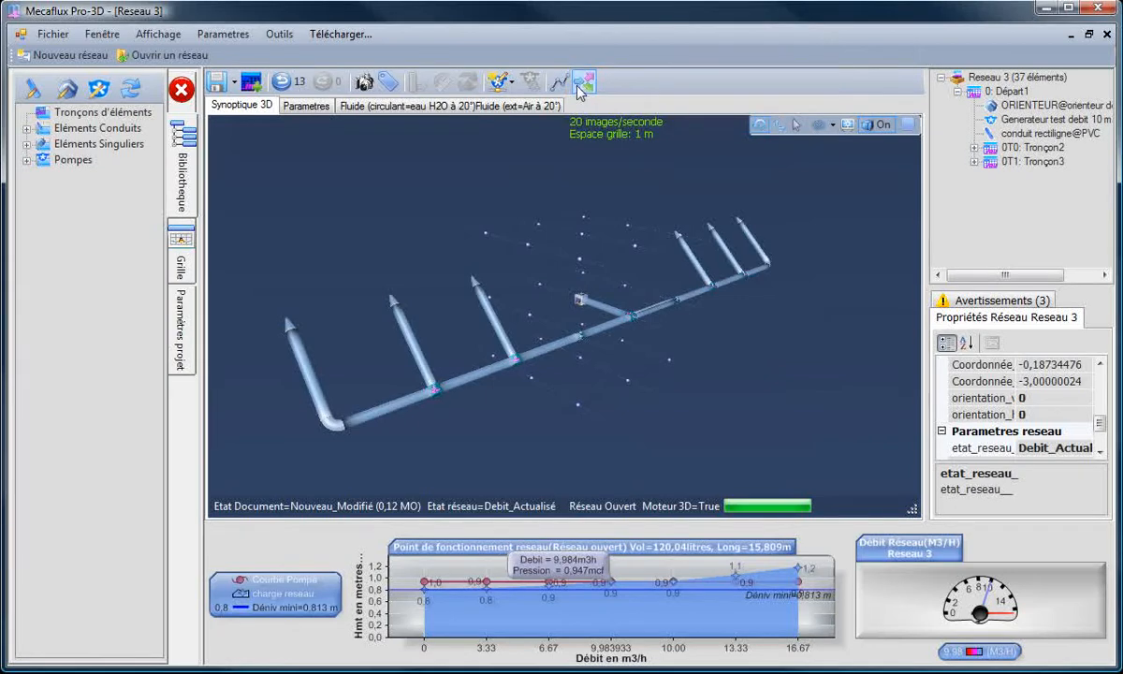
left_click(182, 89)
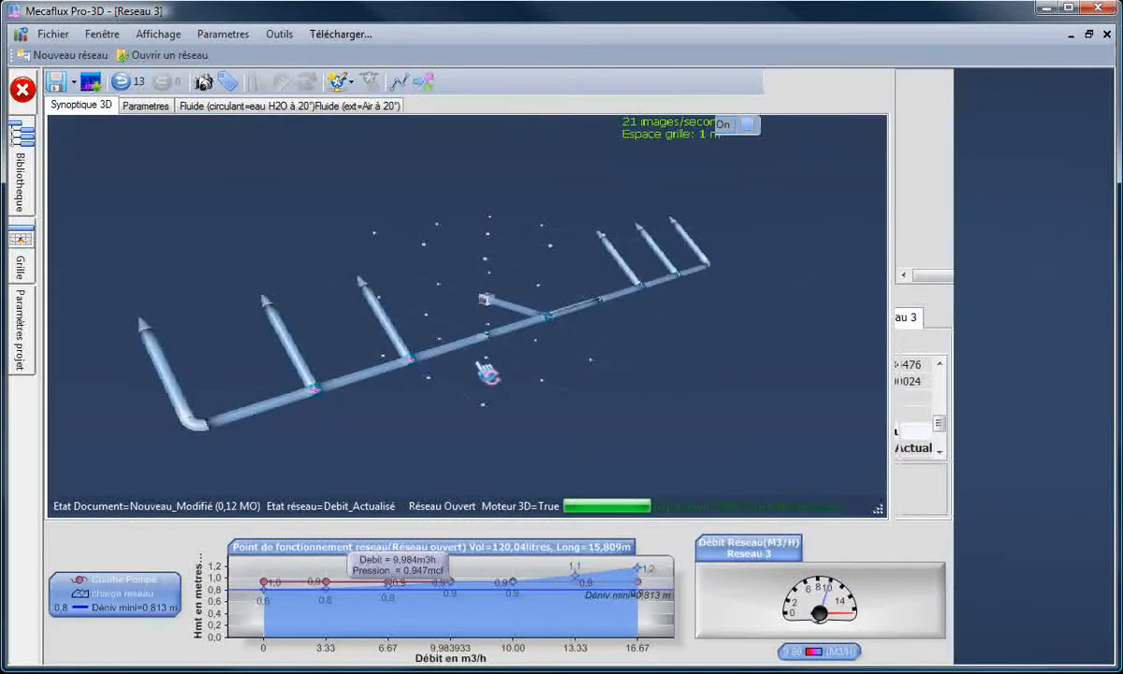
left_click_drag(732, 426, 756, 421)
left_click(424, 84)
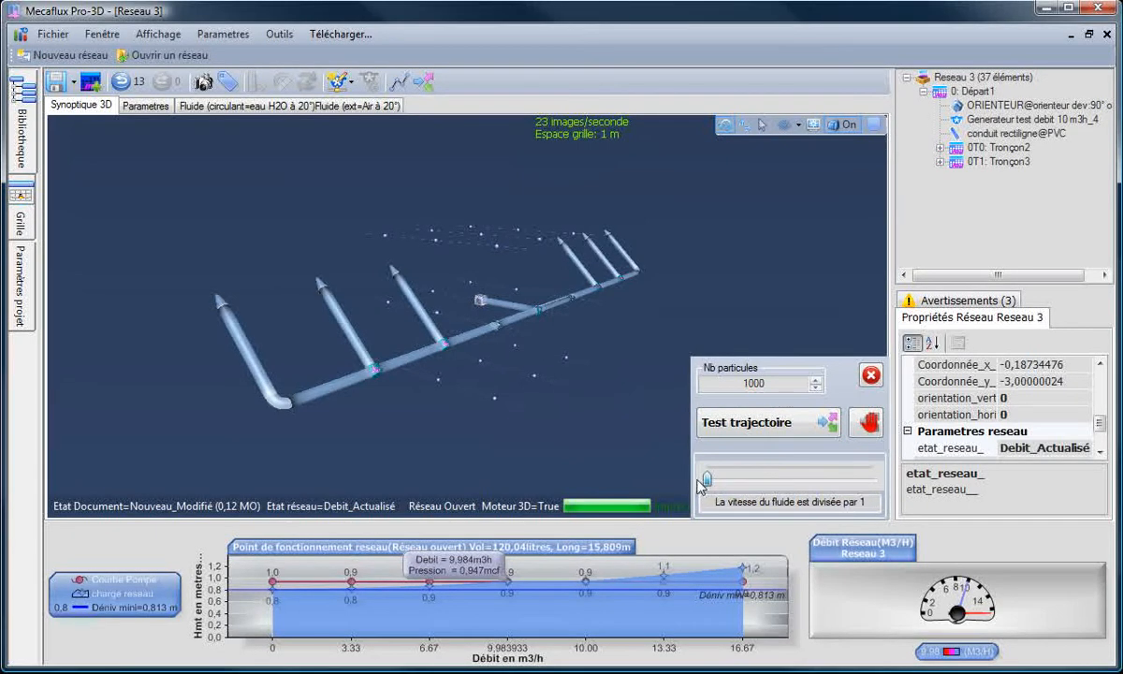
left_click(766, 423)
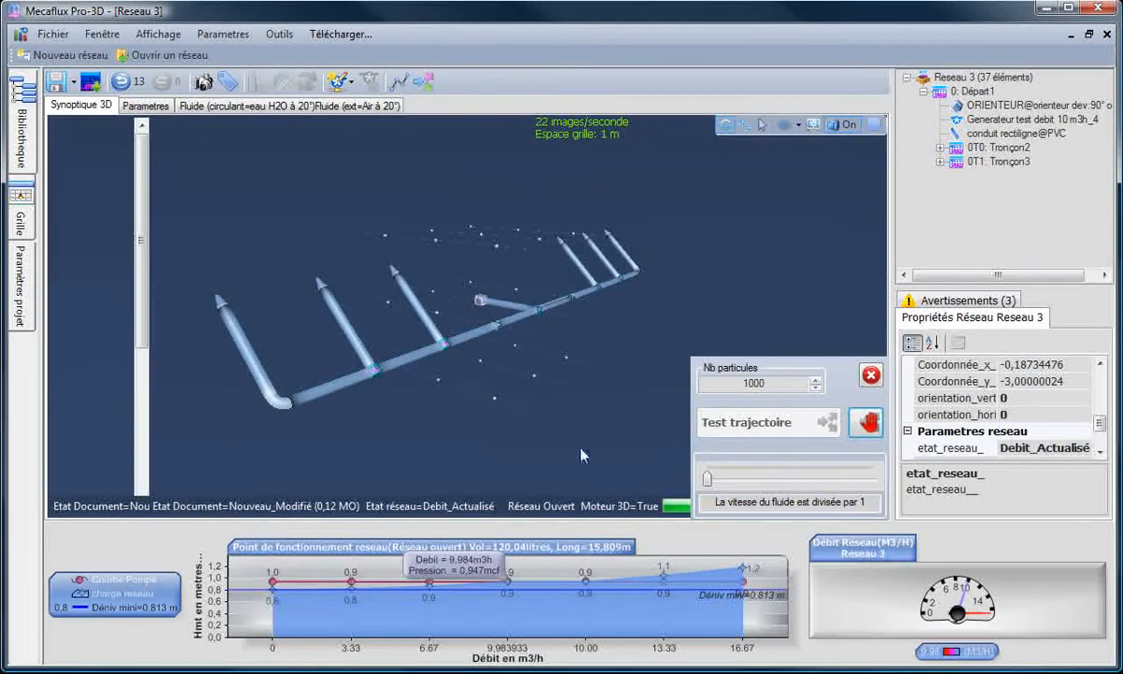
Step: Examine how the particles and their pressure colours progress from the inlet through both manifolds into the branches
left_click_drag(515, 450, 705, 473)
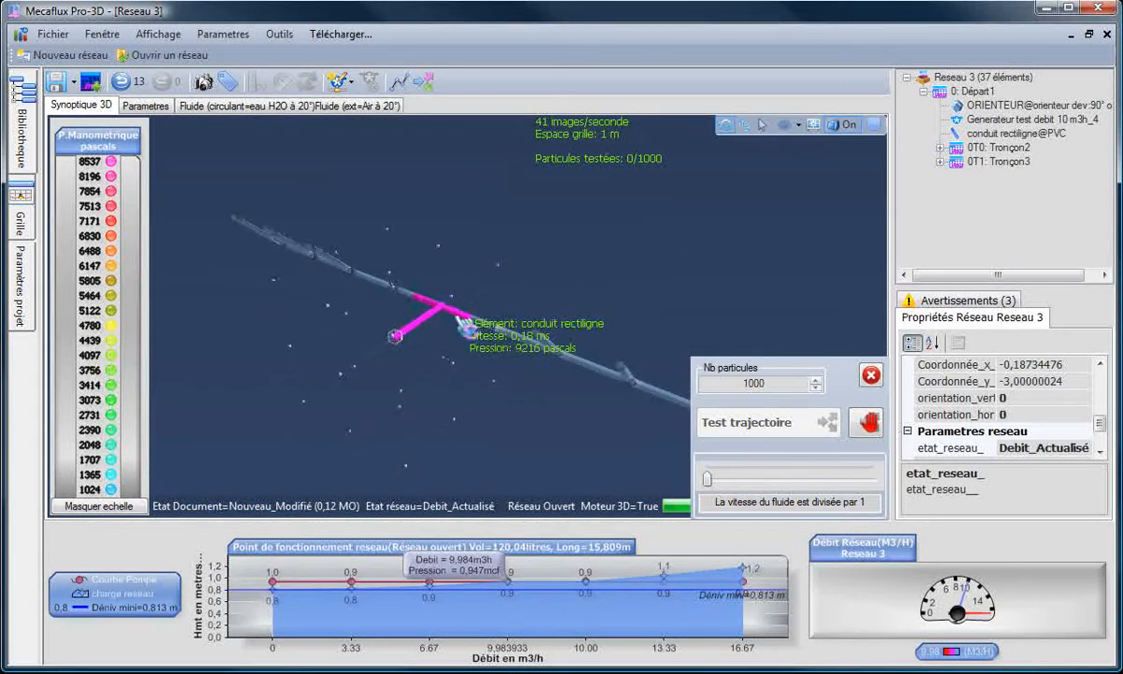
scroll(461, 318, "up", 8)
left_click_drag(460, 353, 527, 287)
left_click_drag(652, 456, 507, 392)
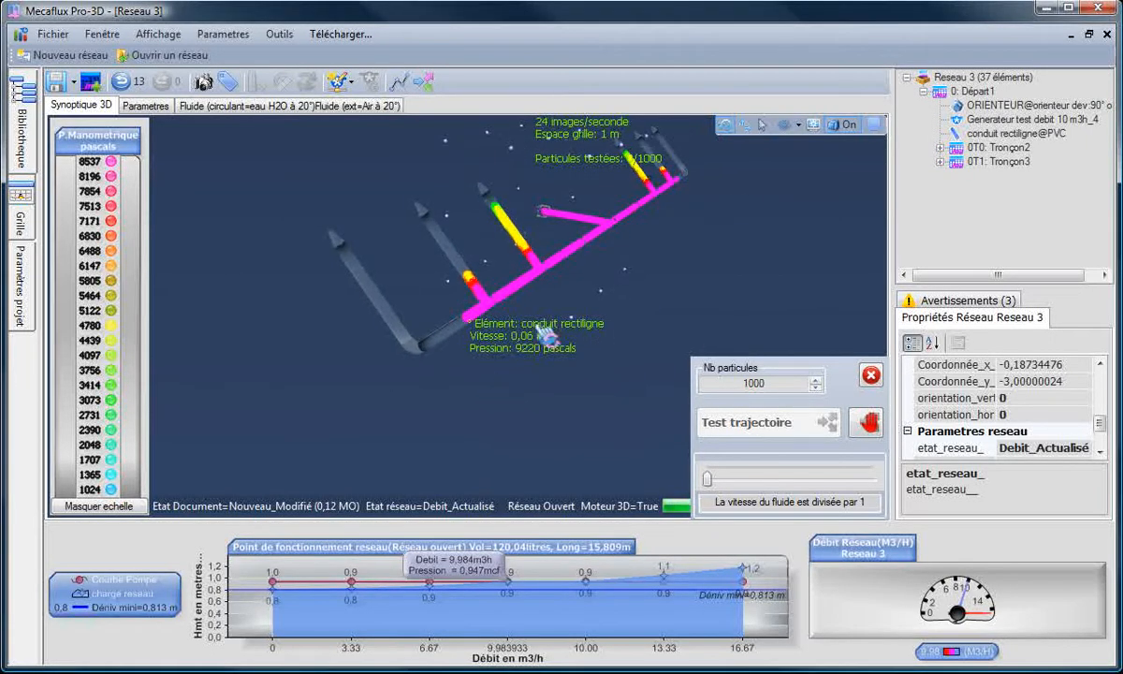
left_click_drag(501, 312, 677, 192)
left_click_drag(655, 259, 627, 264)
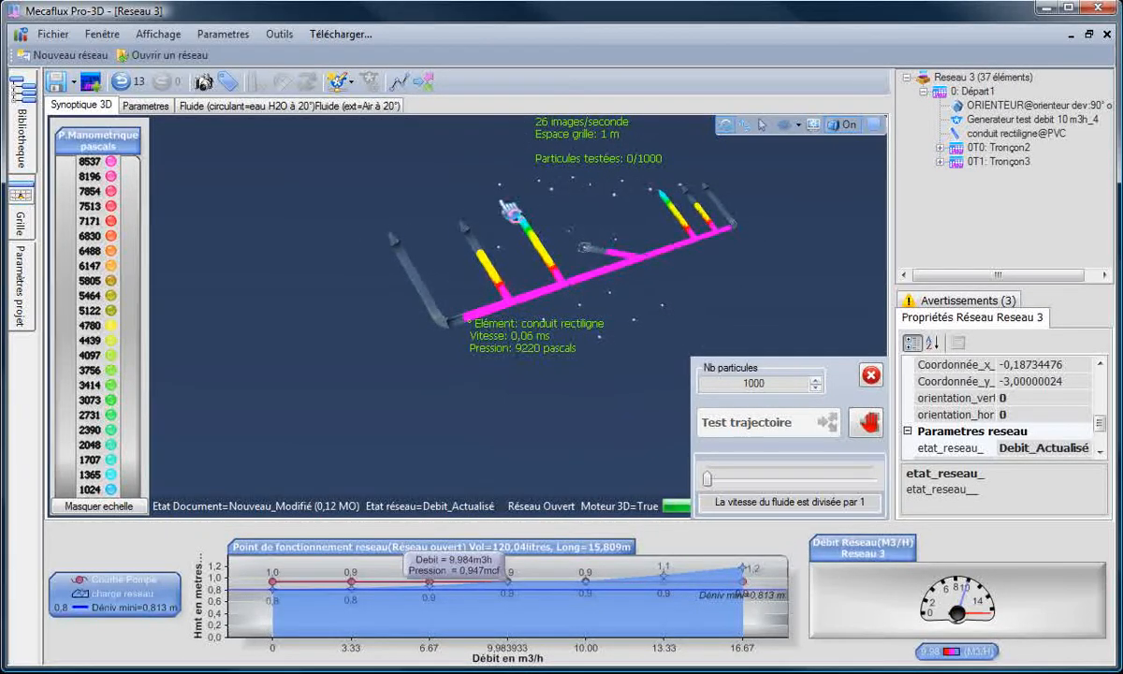
left_click_drag(510, 211, 658, 447)
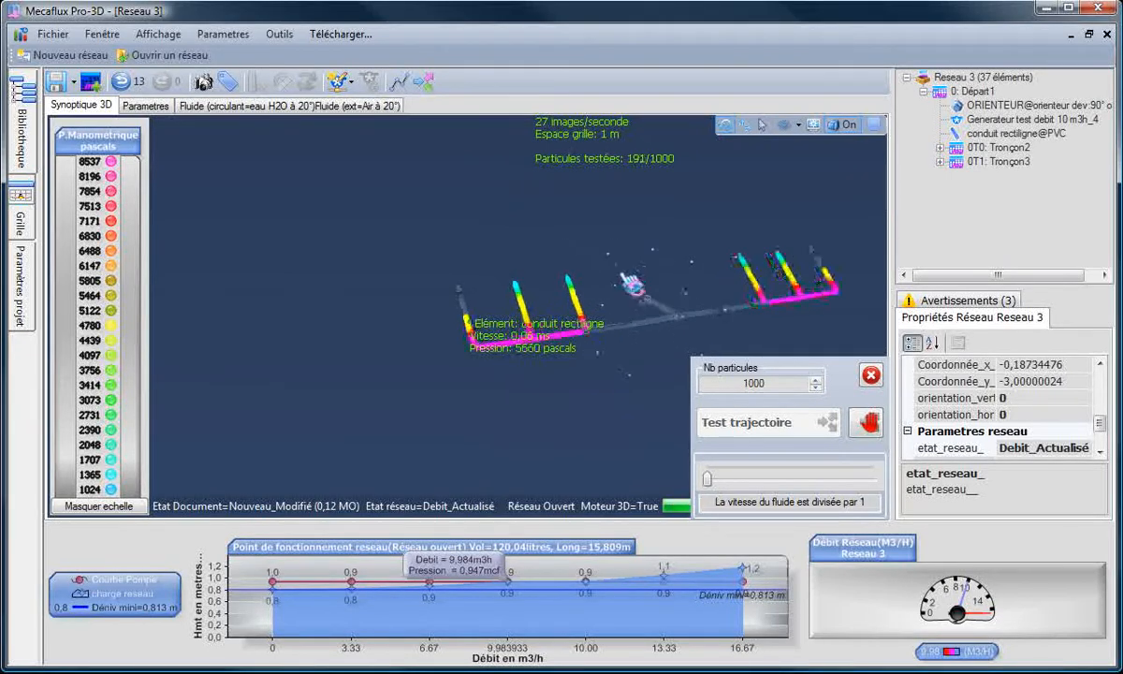
left_click_drag(495, 407, 647, 427)
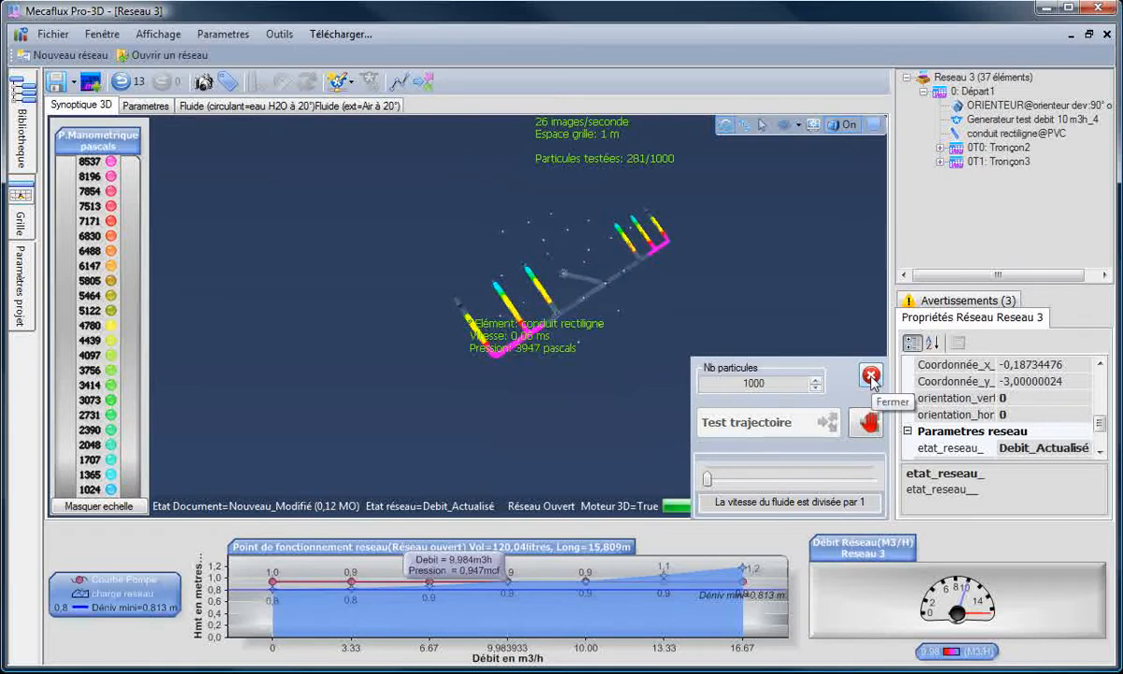
Step: Divide the simulated fluid speed by 26.5 and examine the particle pressure colours close up at the cone outlets
left_click_drag(643, 285, 614, 302)
scroll(635, 336, "up", 5)
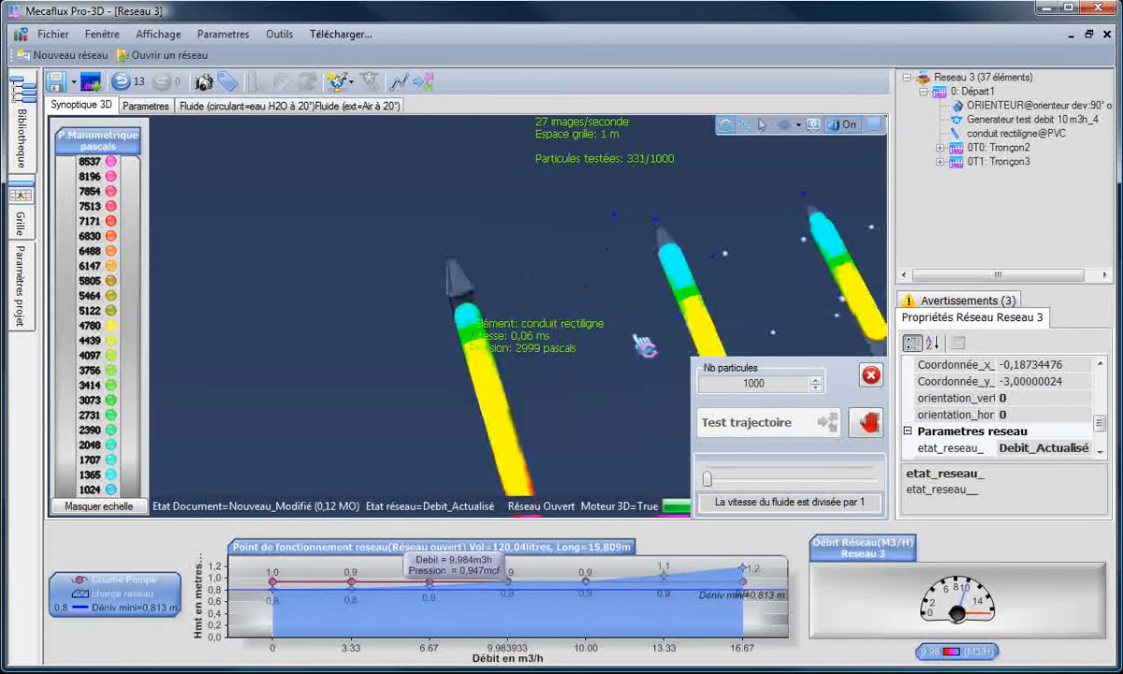
left_click_drag(516, 423, 616, 423)
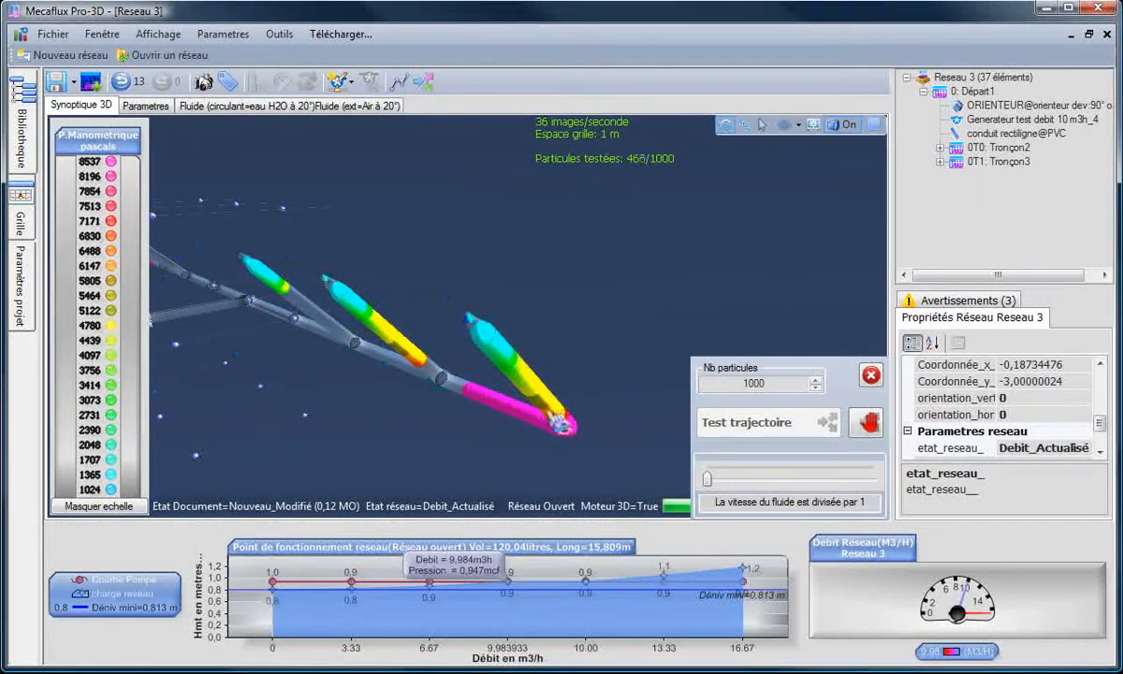
scroll(494, 379, "up", 5)
scroll(494, 379, "down", 1)
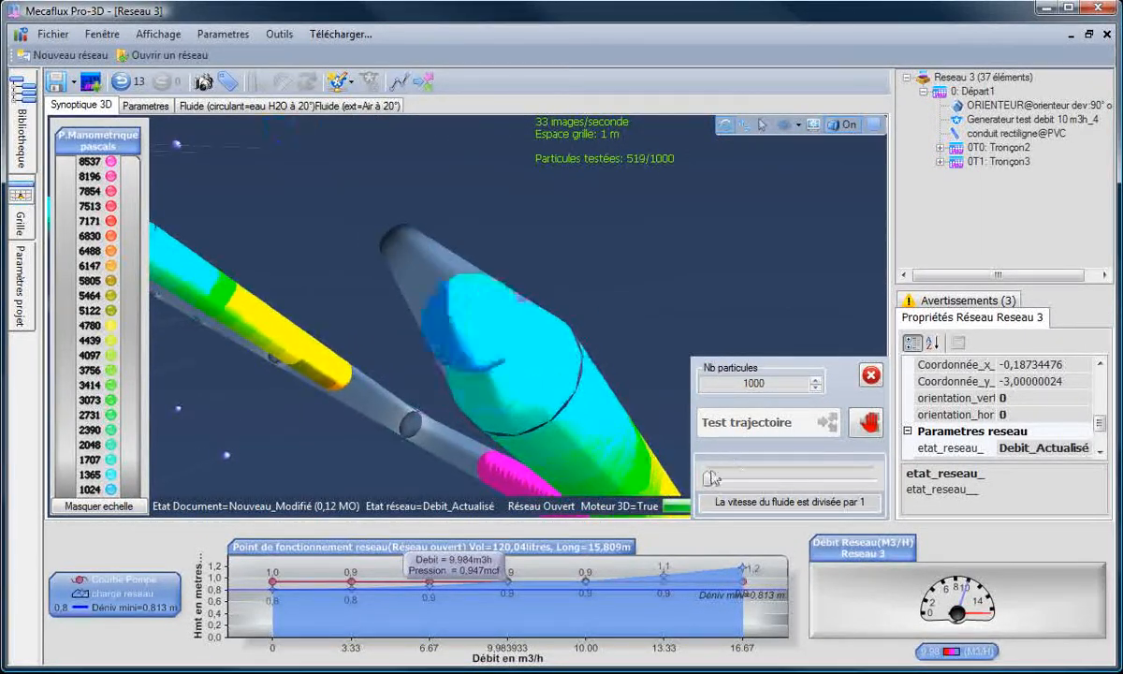
left_click_drag(712, 479, 799, 482)
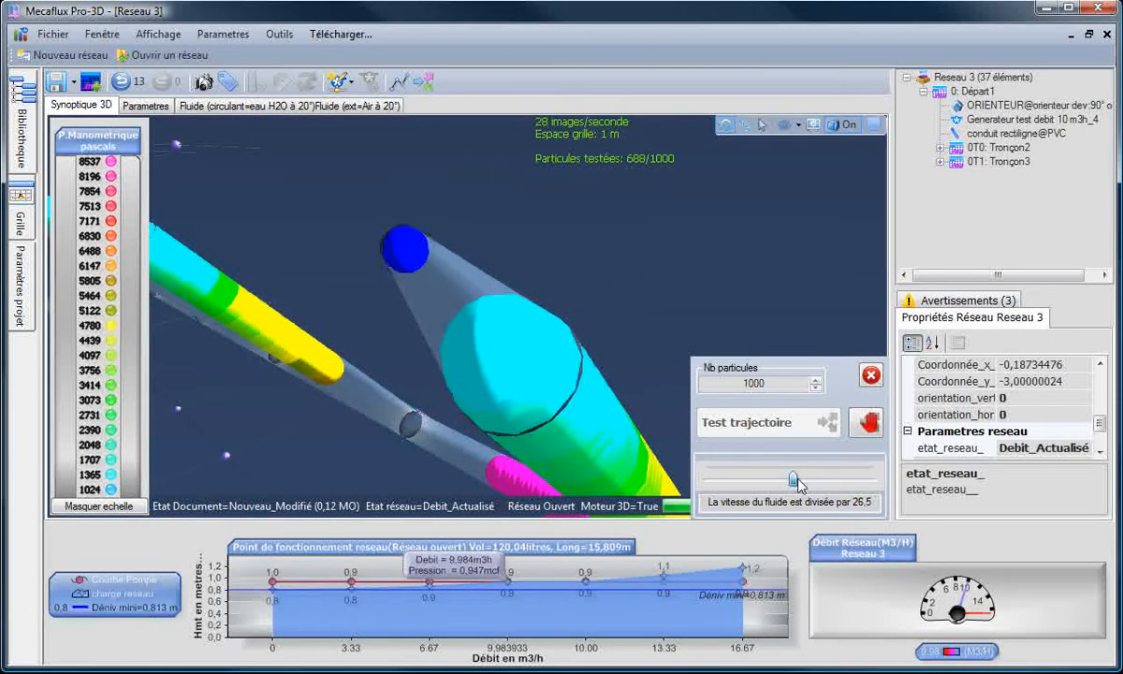
left_click_drag(323, 453, 426, 436)
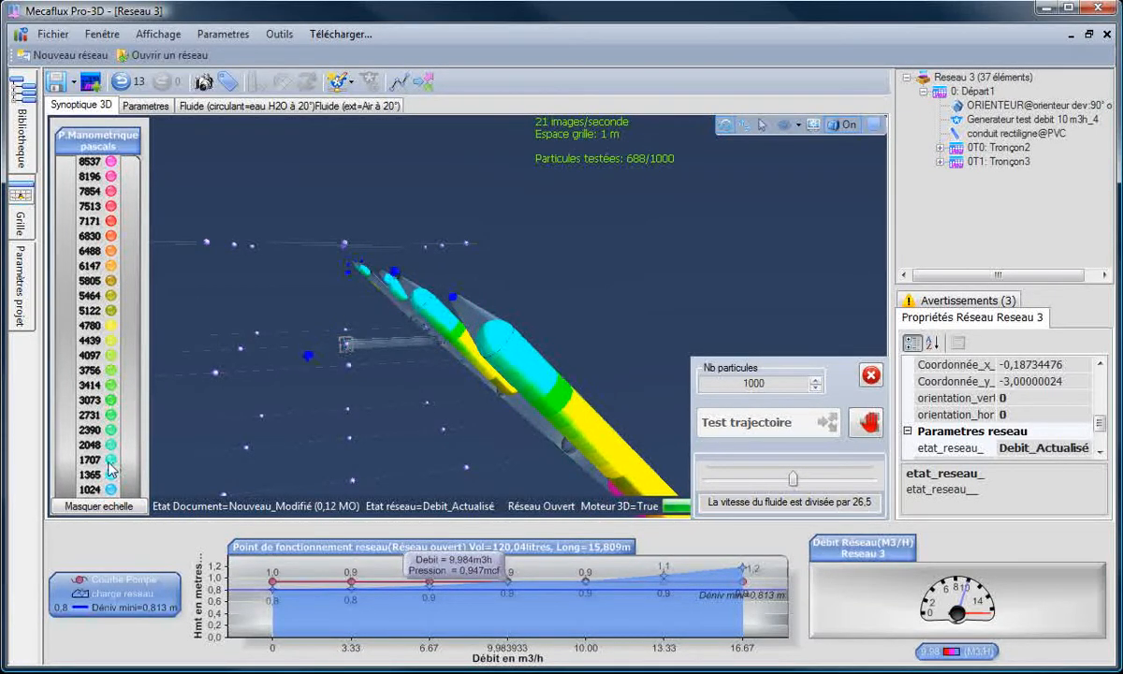
left_click_drag(323, 365, 290, 391)
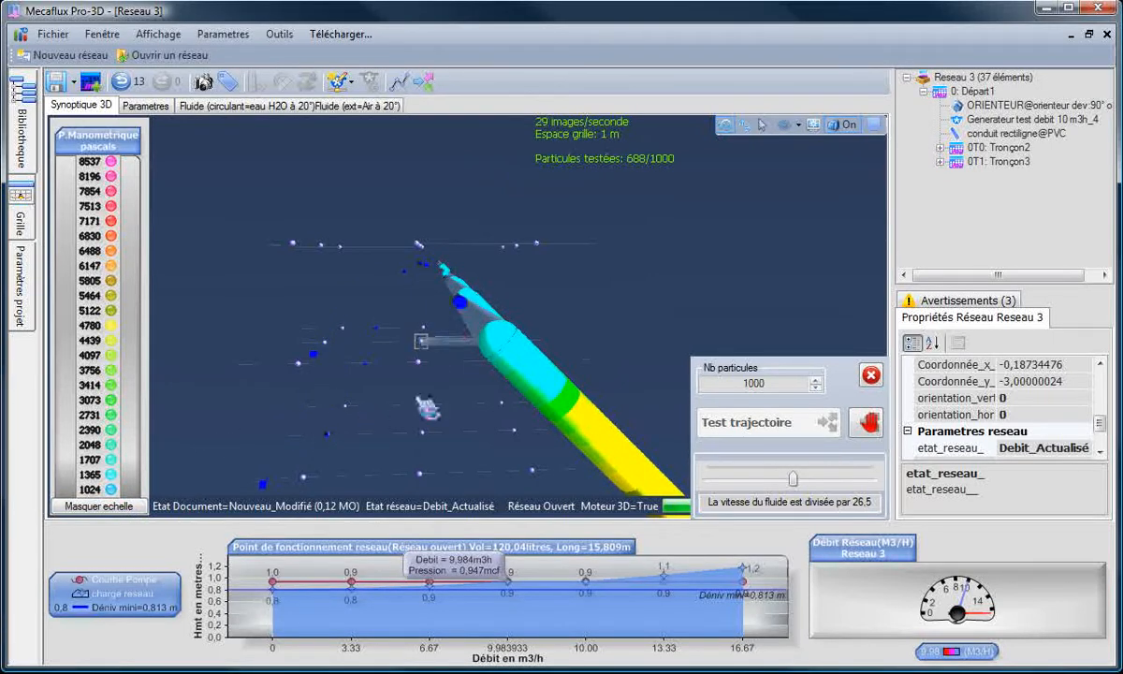
Step: Inspect the flow, outlet speed and pressure data of the convergent outlet cones on Tronçon4 and Tronçon5
left_click_drag(416, 411, 550, 438)
left_click(484, 328)
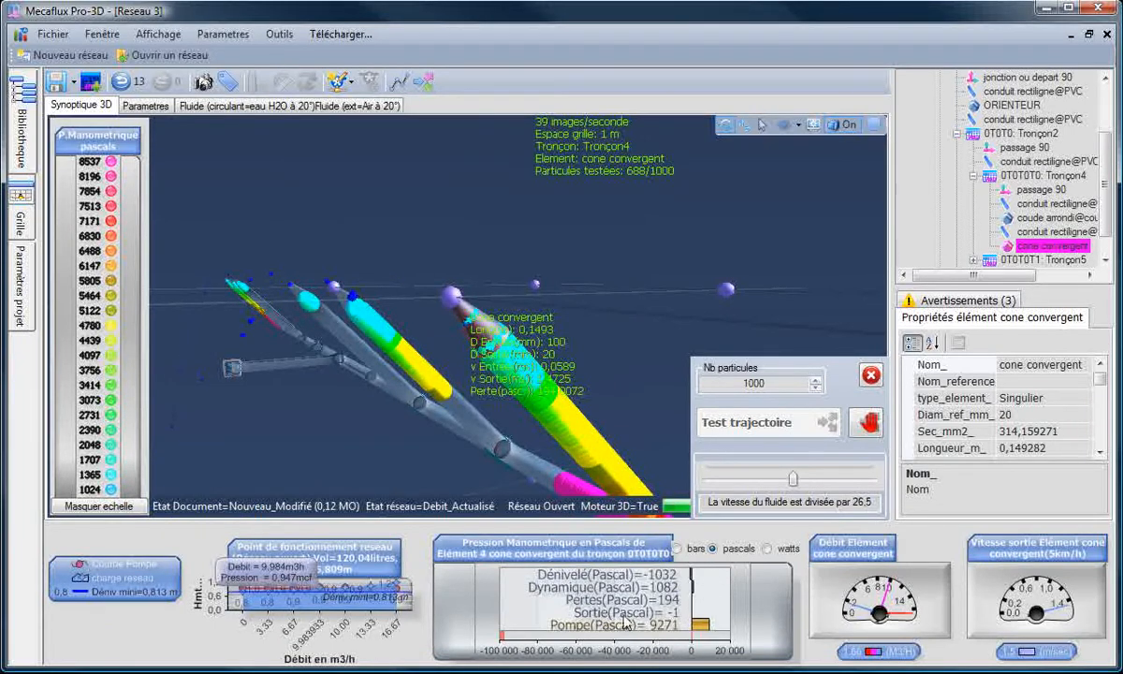
left_click(337, 307)
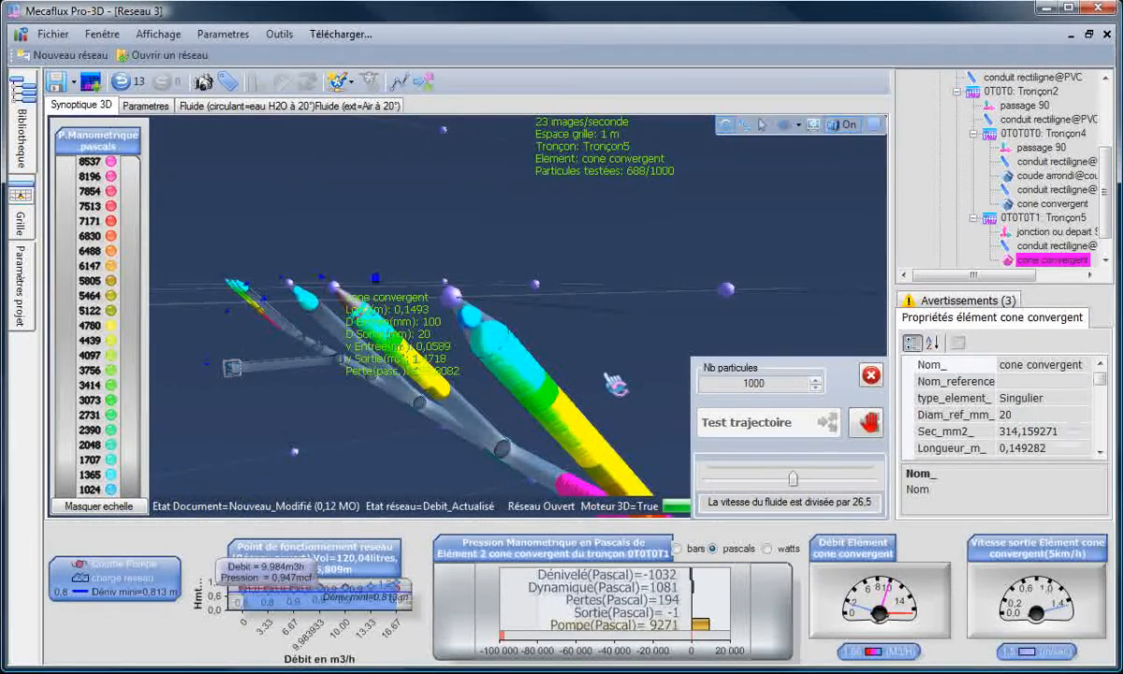
Step: Close the particle trajectory test and examine the complete tee network with both manifolds from several angles
mouse_move(615, 384)
left_mouse_down()
mouse_move(557, 410)
mouse_move(591, 388)
mouse_move(652, 297)
mouse_move(628, 337)
mouse_move(623, 398)
mouse_move(599, 379)
left_mouse_up()
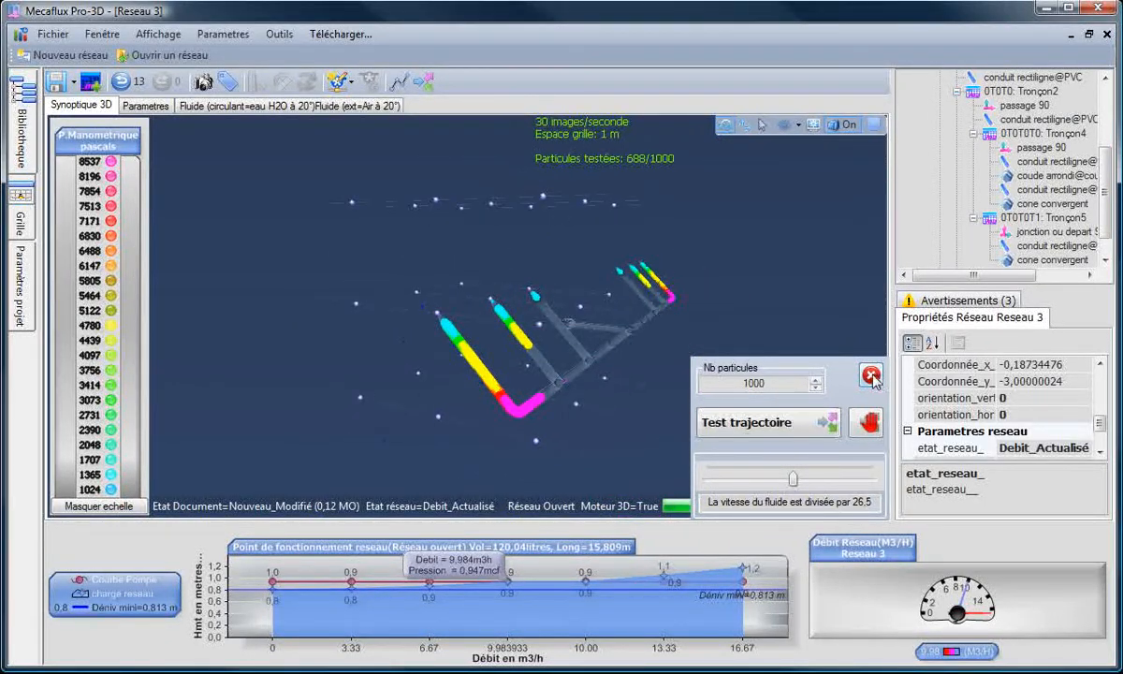
left_click(870, 376)
left_click_drag(735, 393, 776, 403)
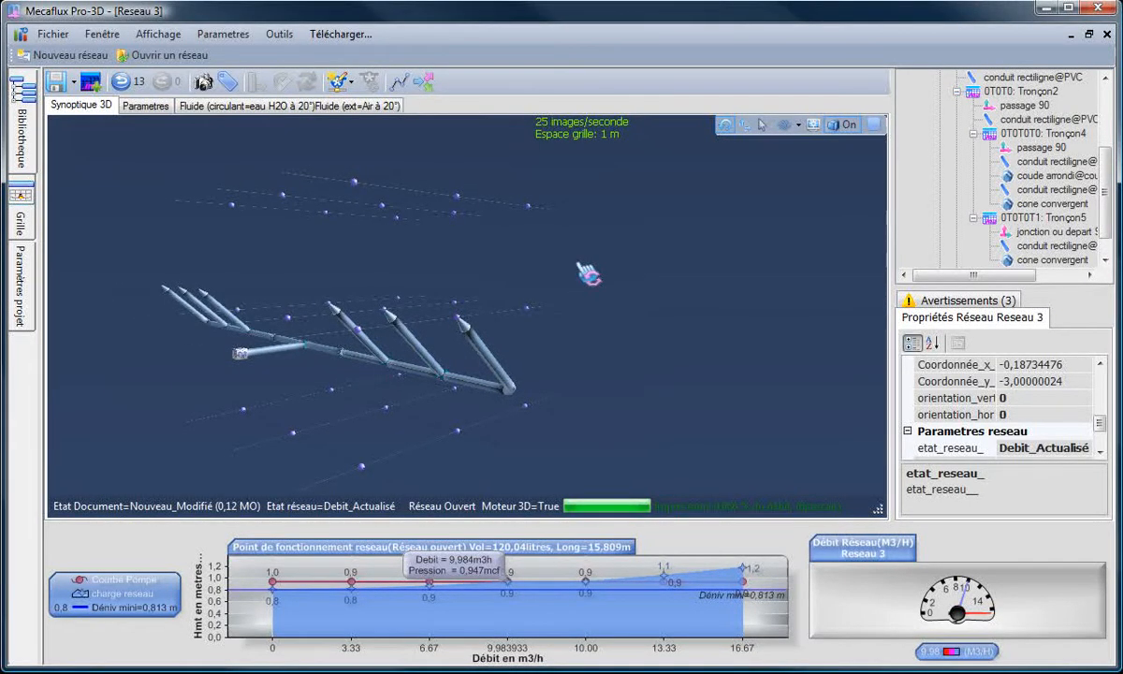
left_click_drag(588, 274, 587, 426)
scroll(758, 391, "up", 5)
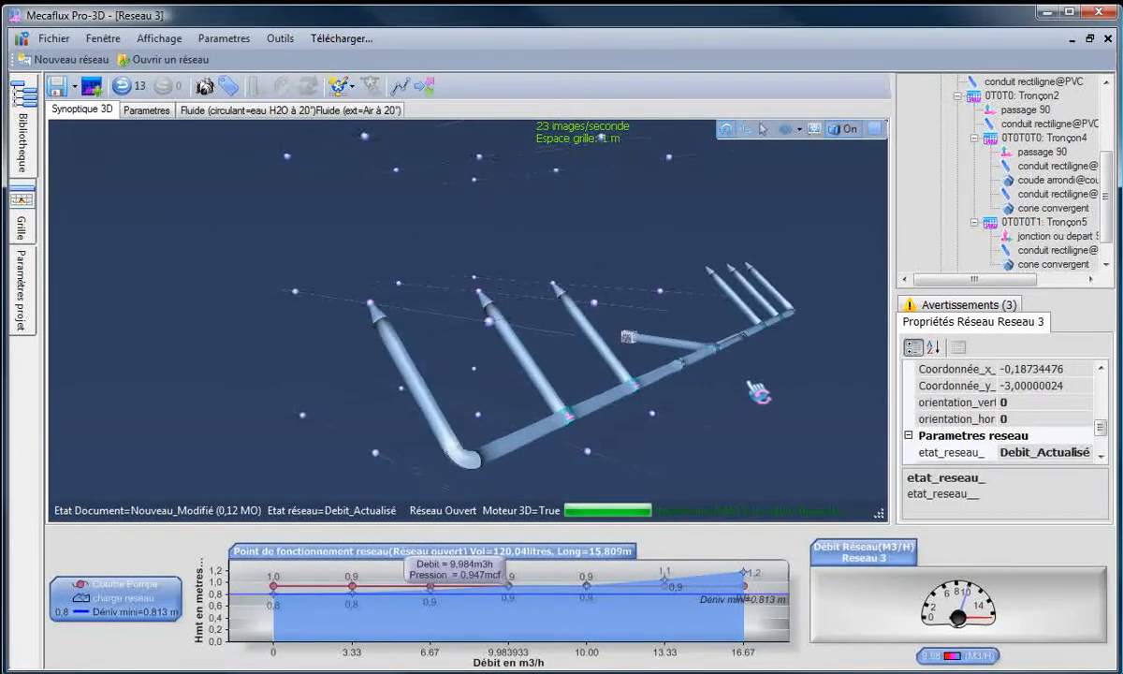
left_click_drag(297, 409, 700, 412)
left_click_drag(755, 360, 779, 379)
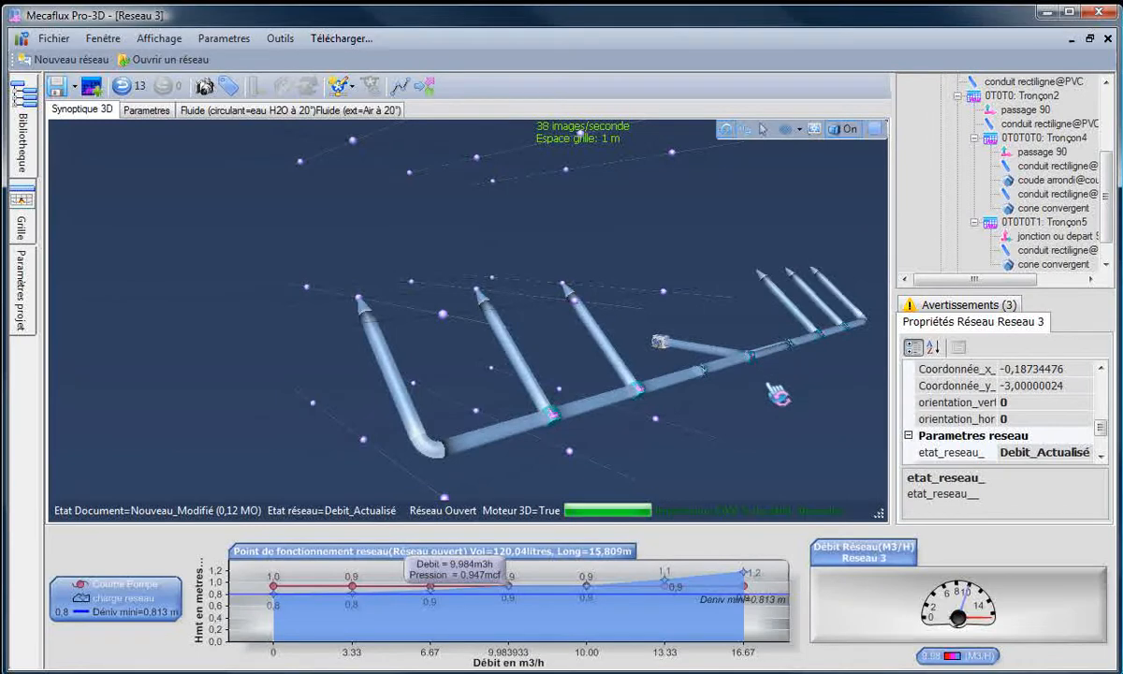
left_click_drag(625, 453, 640, 445)
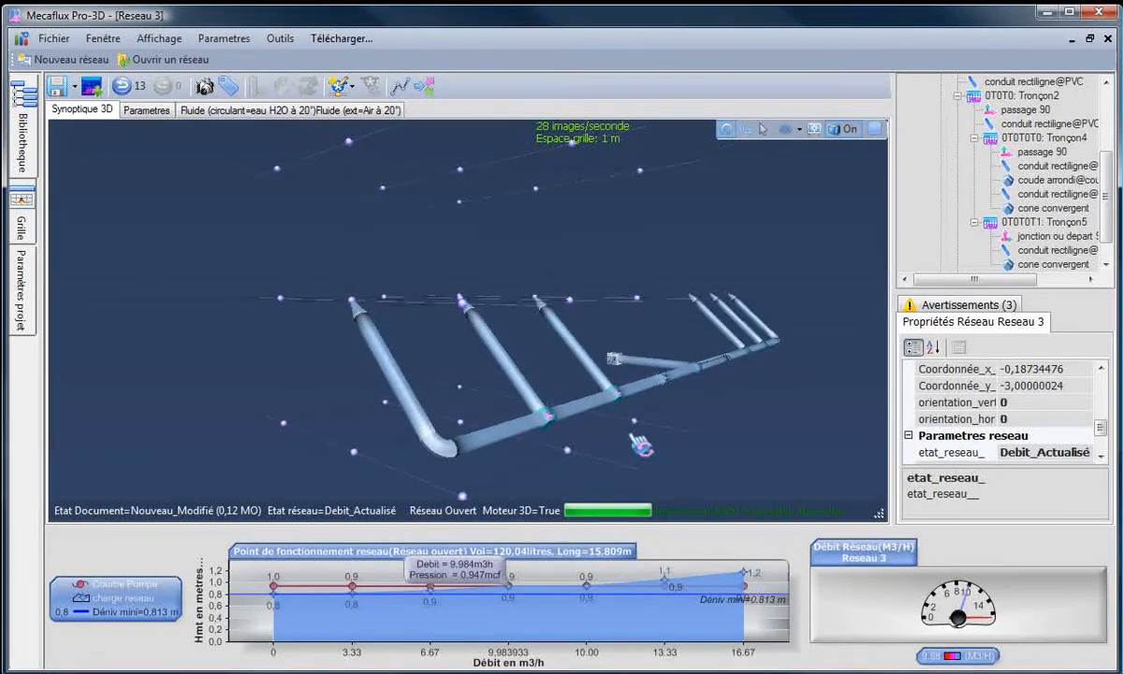